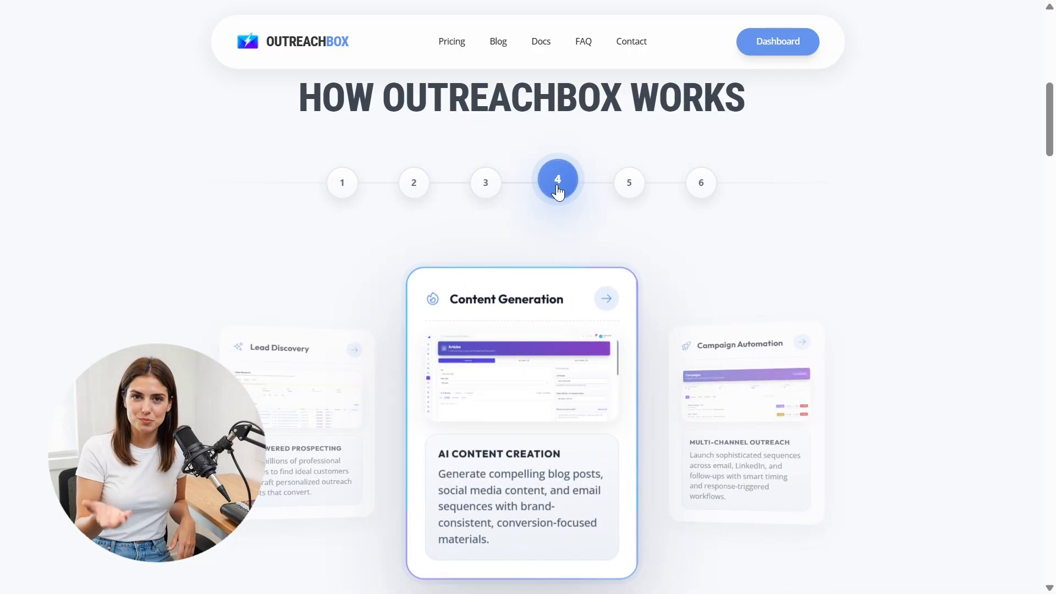
View steps 5 and 6 of the How OutreachBox Works walkthrough.
{"action": "left_click", "coordinate": [629, 187]}
{"action": "left_click", "coordinate": [701, 189]}
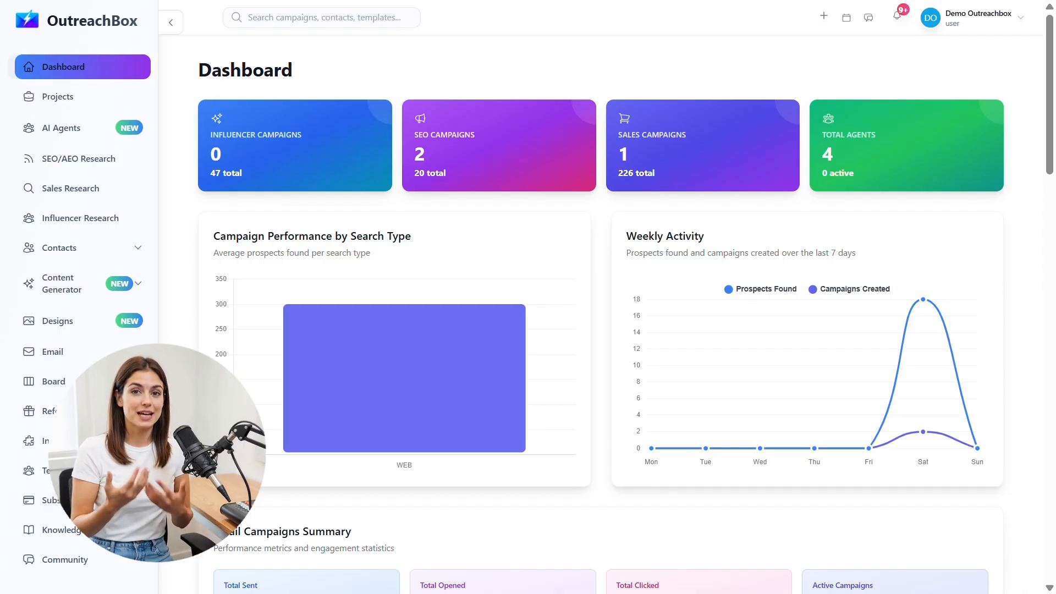
{"action": "left_click", "coordinate": [132, 354]}
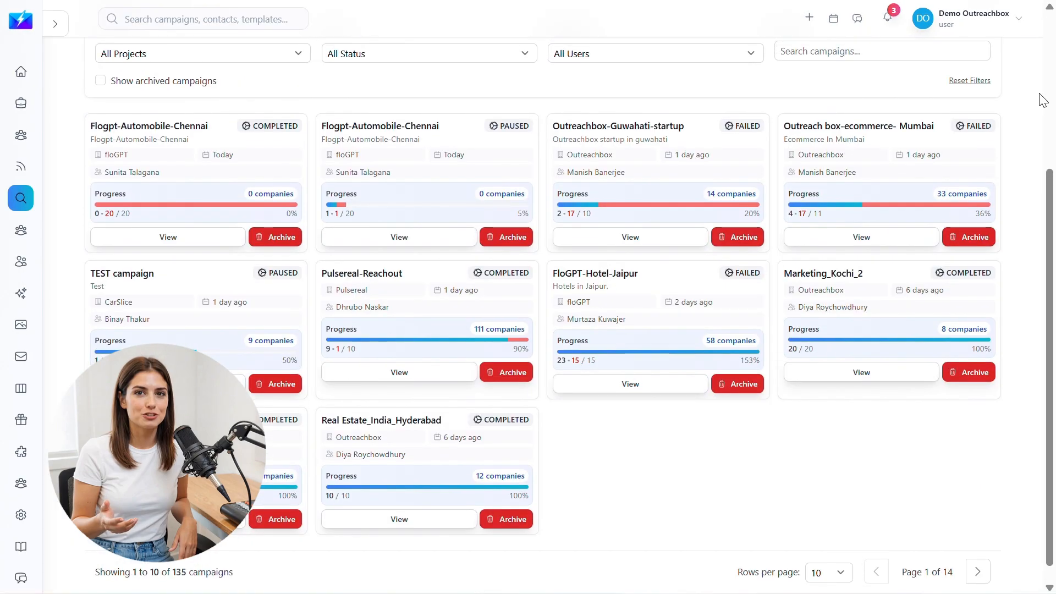
Show the Sales Research campaigns as a table and look through the campaign list.
{"action": "scroll", "coordinate": [1042, 99], "scroll_direction": "up", "scroll_amount": 3}
{"action": "scroll", "coordinate": [1041, 99], "scroll_direction": "up", "scroll_amount": 2}
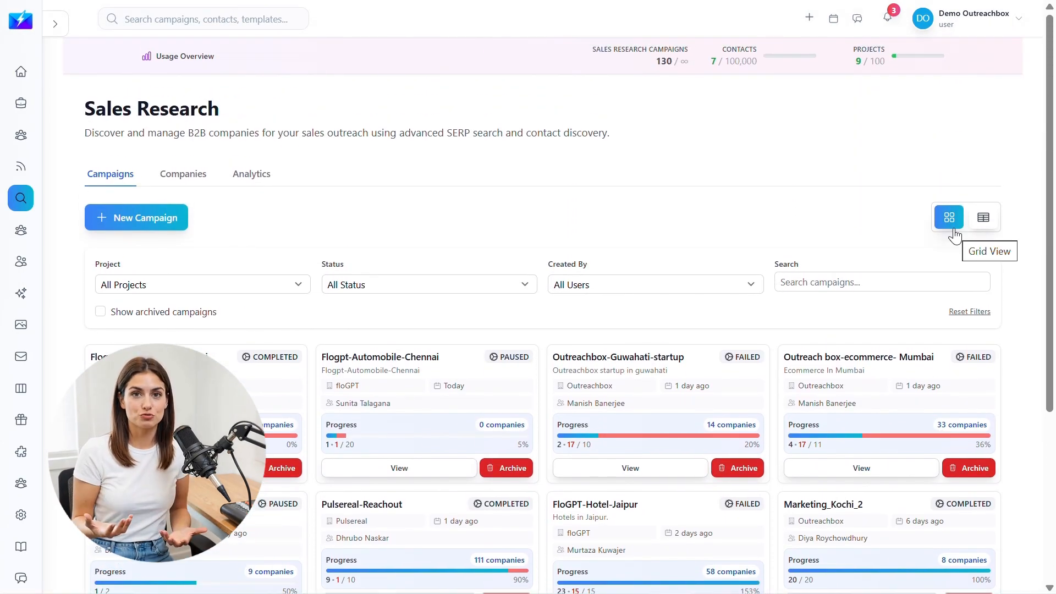
{"action": "left_click", "coordinate": [997, 225]}
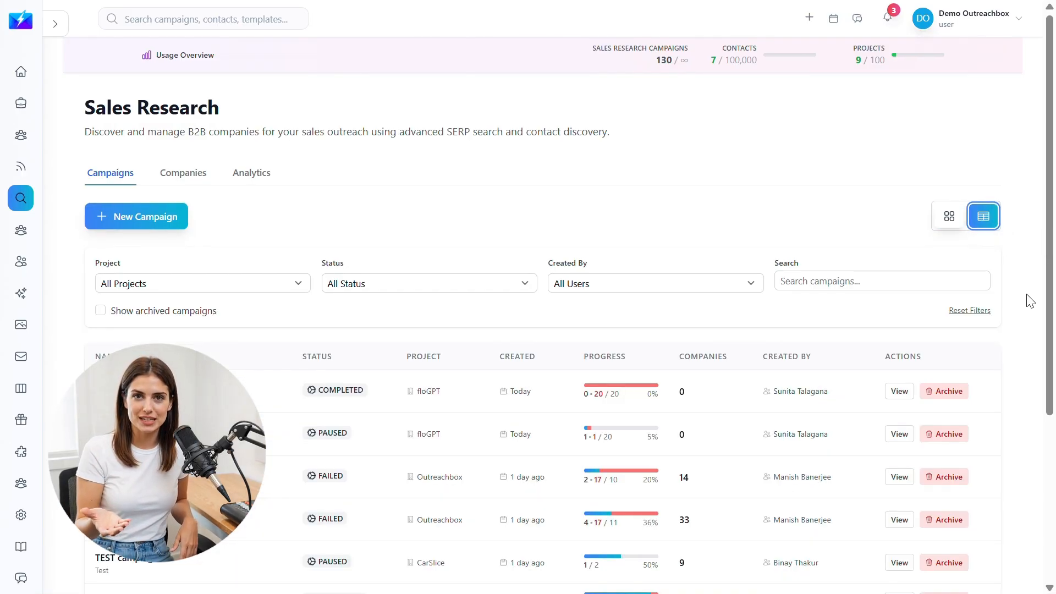
{"action": "scroll", "coordinate": [1030, 300], "scroll_direction": "down", "scroll_amount": 3}
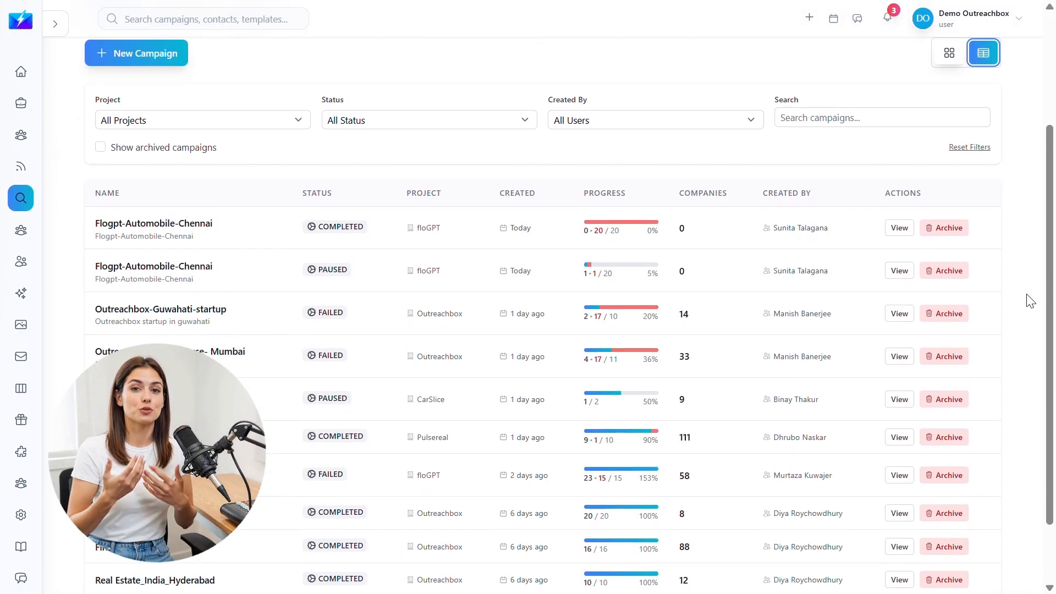
{"action": "scroll", "coordinate": [1030, 301], "scroll_direction": "down", "scroll_amount": 2}
{"action": "scroll", "coordinate": [1031, 300], "scroll_direction": "up", "scroll_amount": 1}
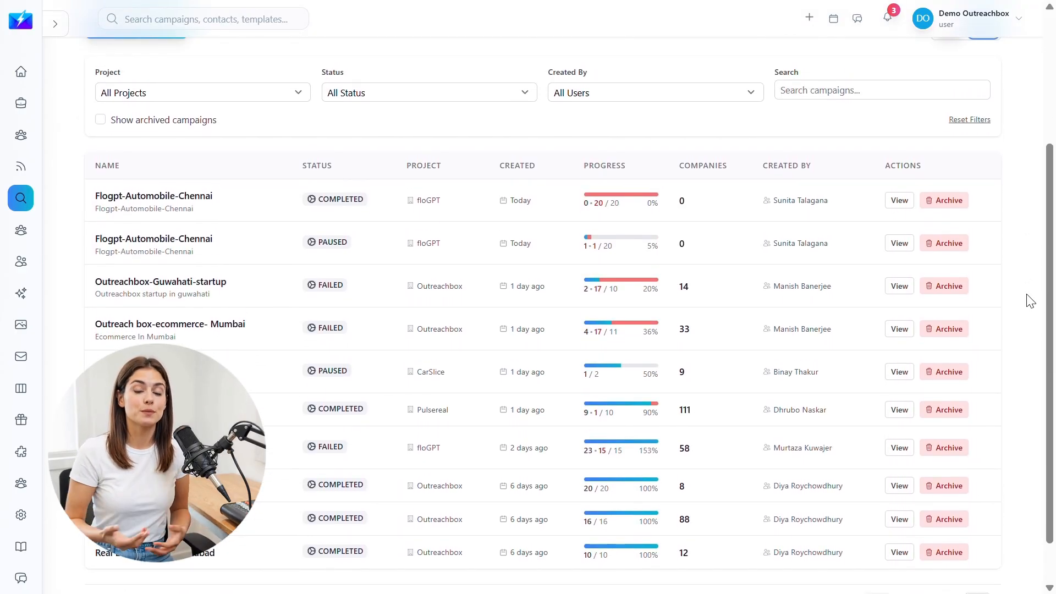
{"action": "scroll", "coordinate": [1029, 300], "scroll_direction": "up", "scroll_amount": 4}
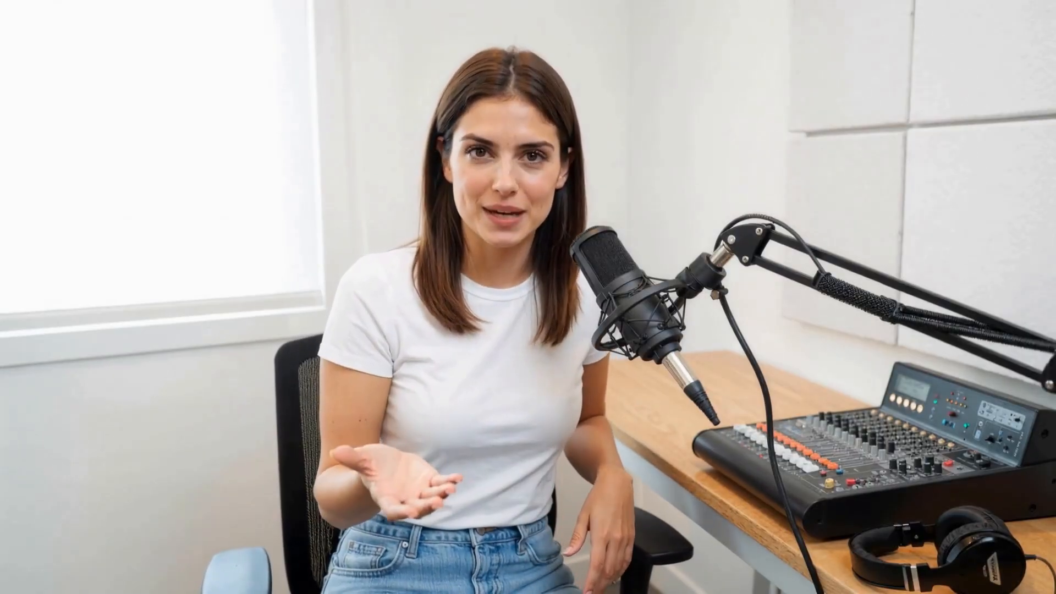
Open the Outreachbox project from the projects overview and look through its keyword research.
{"action": "scroll", "coordinate": [1001, 266], "scroll_direction": "down", "scroll_amount": 3}
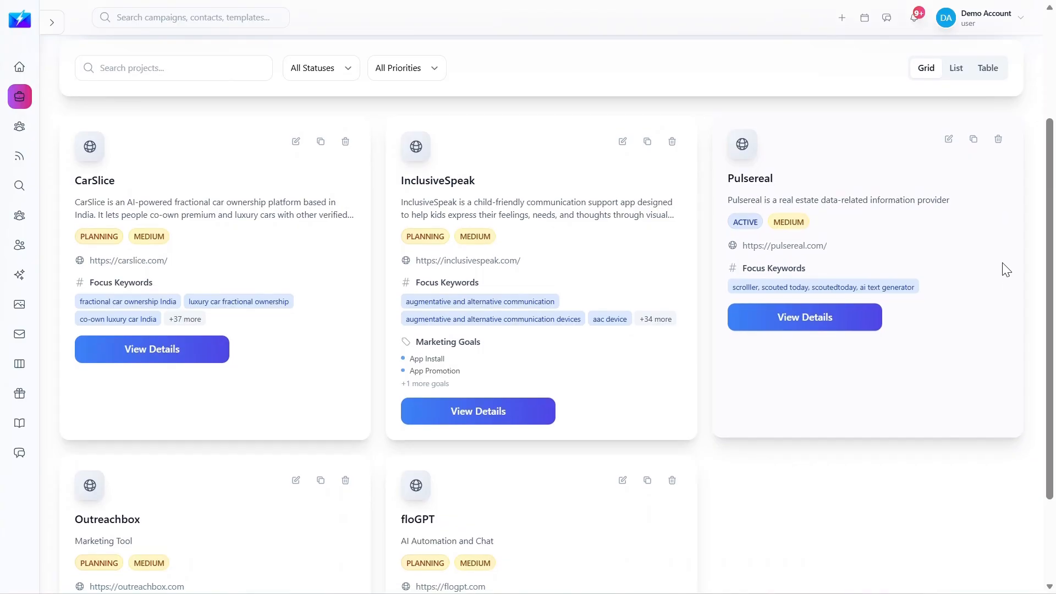
{"action": "left_click", "coordinate": [207, 504]}
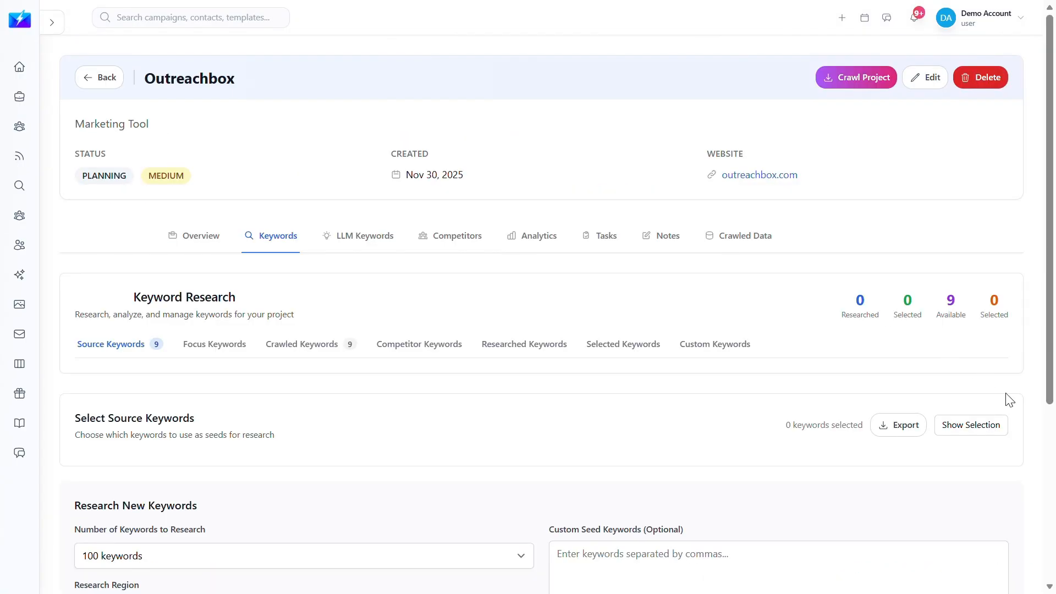
{"action": "scroll", "coordinate": [1006, 394], "scroll_direction": "down", "scroll_amount": 3}
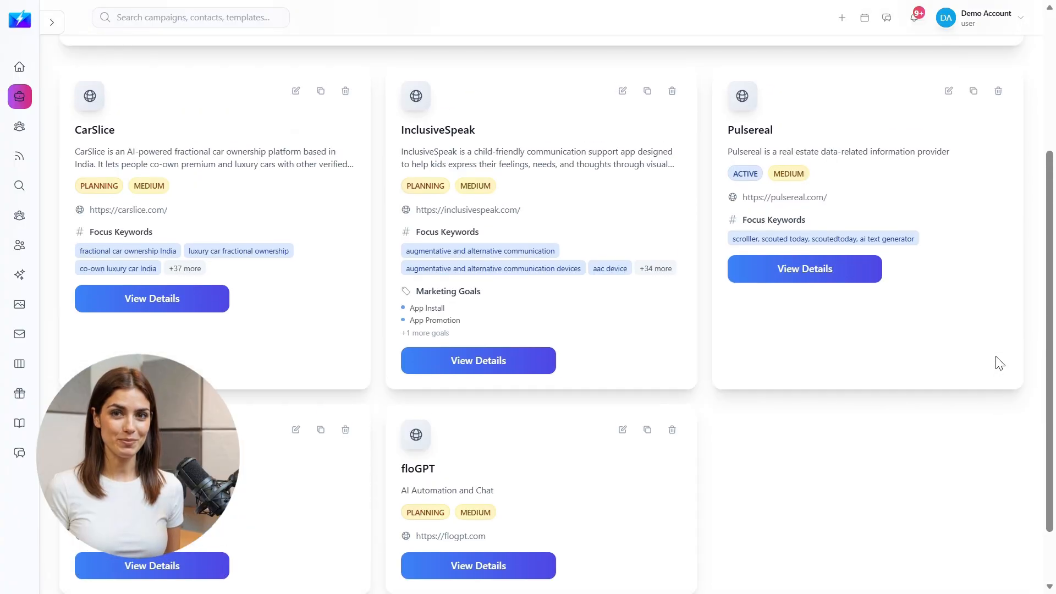
Create a new project named Demo Outreach Box with automatic website crawling and SERP competitor detection enabled.
{"action": "scroll", "coordinate": [997, 362], "scroll_direction": "up", "scroll_amount": 2}
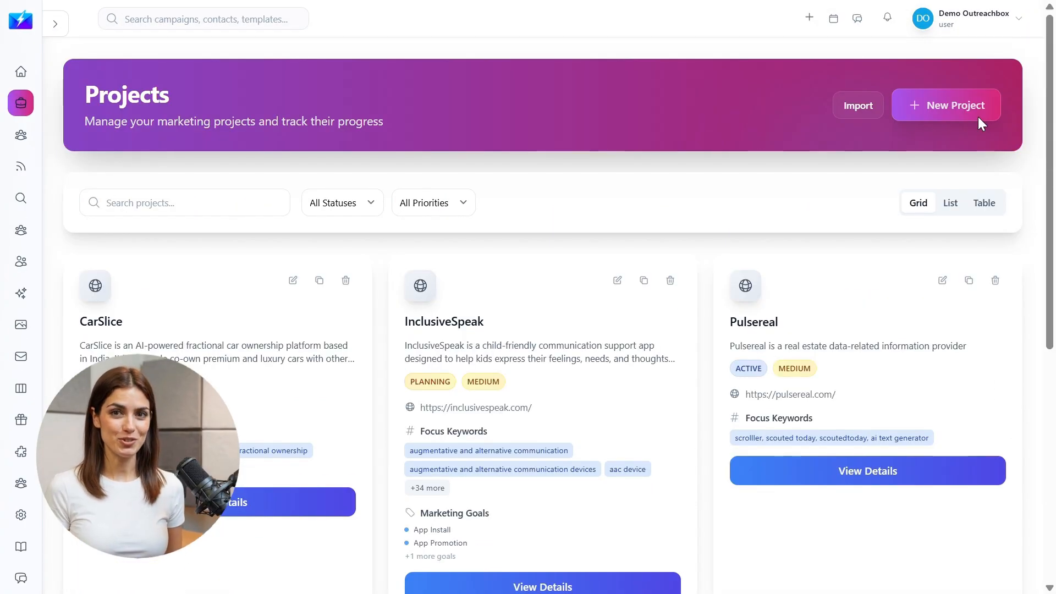
{"action": "left_click", "coordinate": [978, 116]}
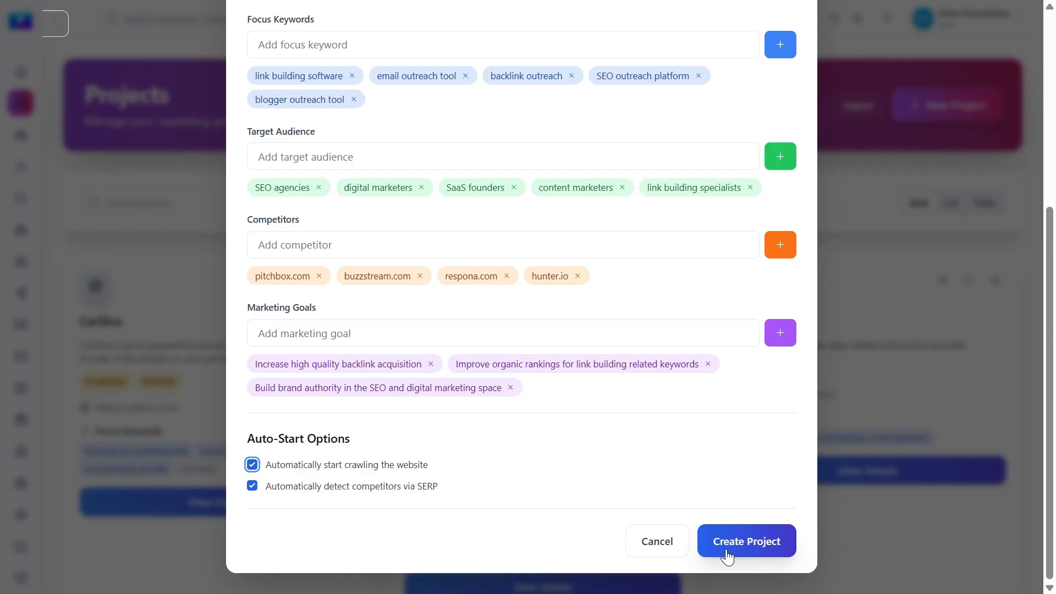
{"action": "left_click", "coordinate": [727, 557]}
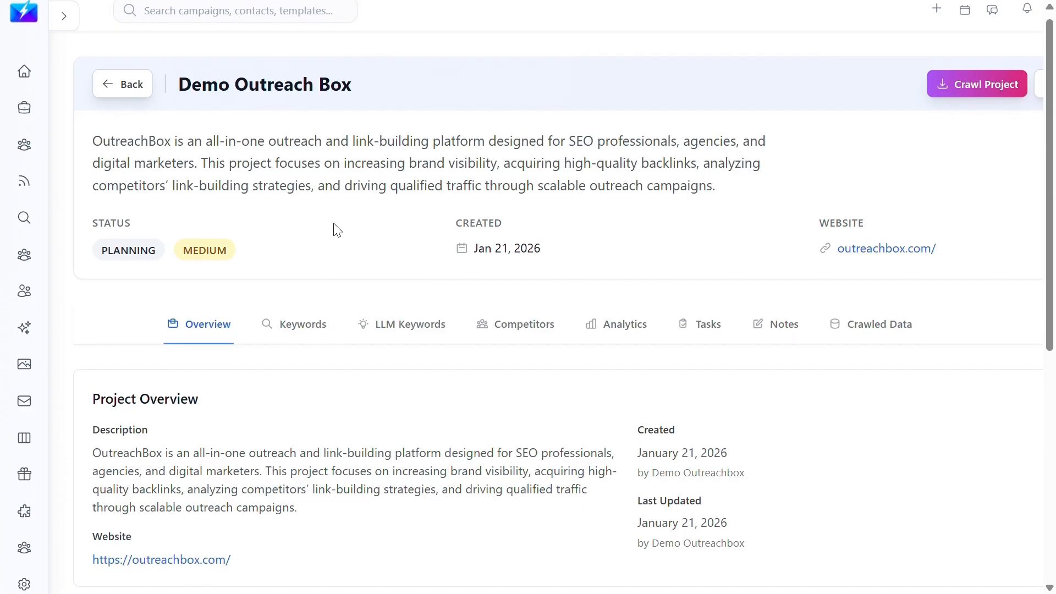
Look through the Demo Outreach Box project overview and the website analytics, SEO metrics and keyword rankings.
{"action": "scroll", "coordinate": [337, 230], "scroll_direction": "down", "scroll_amount": 2}
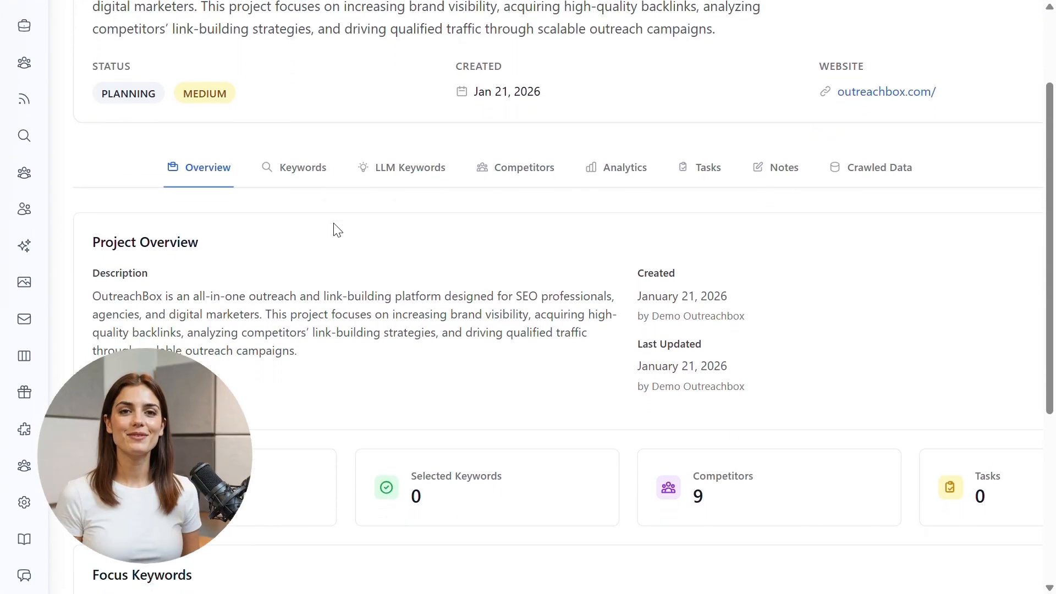
{"action": "scroll", "coordinate": [337, 230], "scroll_direction": "down", "scroll_amount": 1}
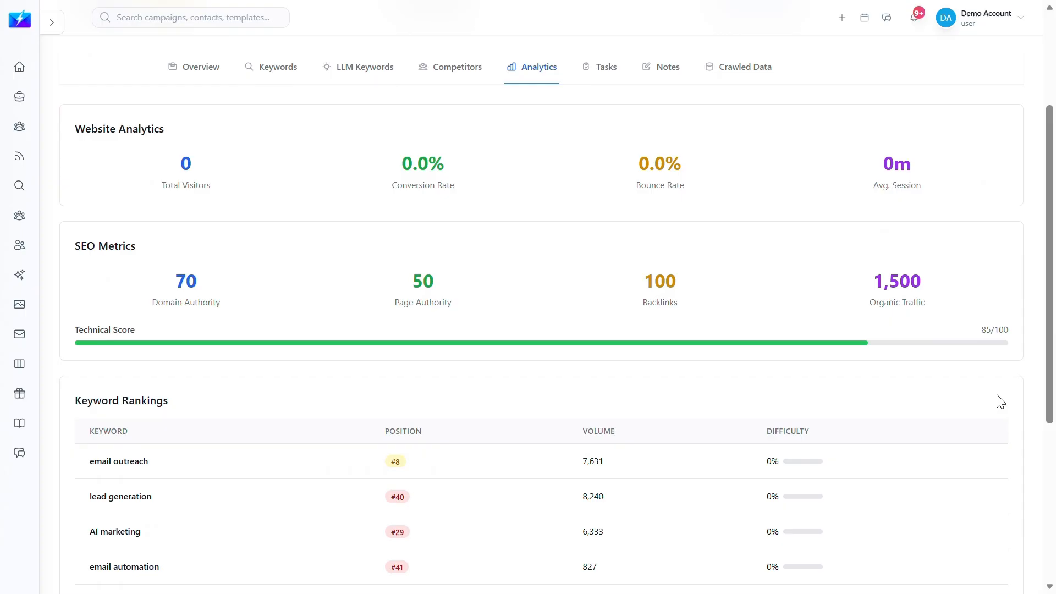
{"action": "scroll", "coordinate": [995, 401], "scroll_direction": "down", "scroll_amount": 5}
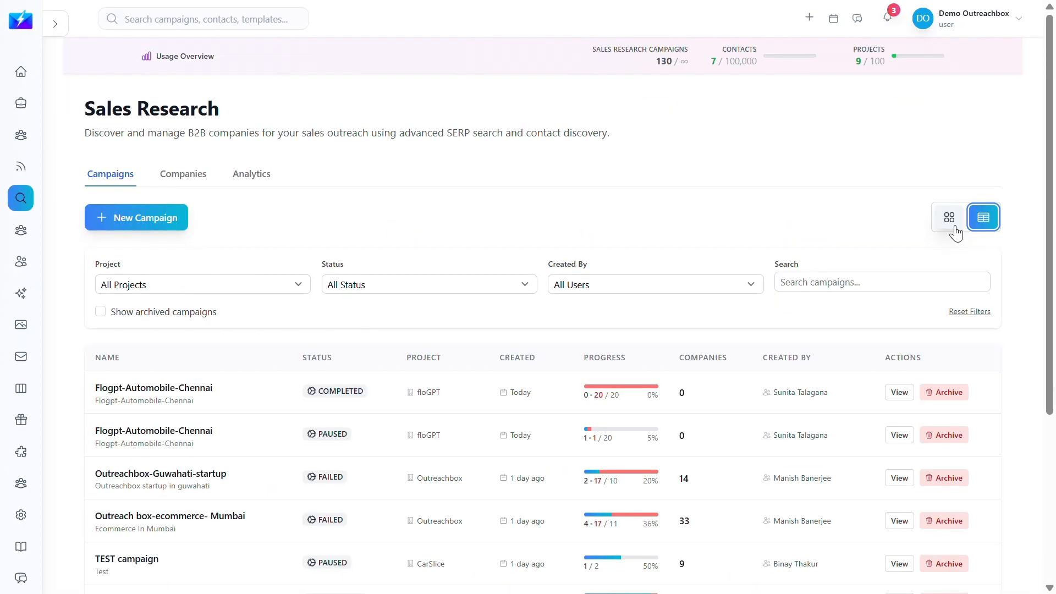
Show the Sales Research campaigns as a grid and start a new campaign.
{"action": "left_click", "coordinate": [955, 228]}
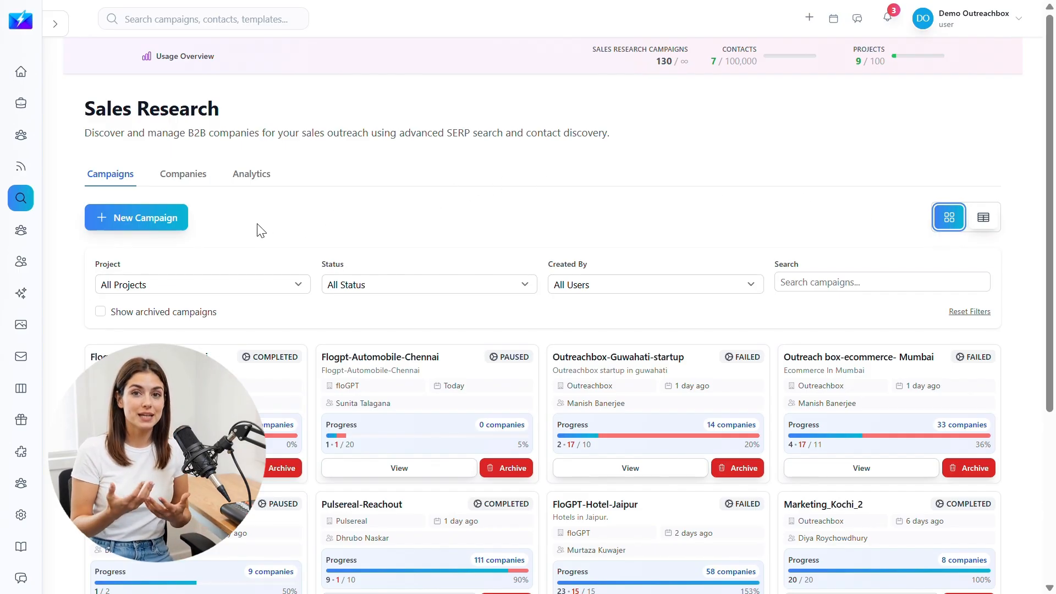
{"action": "left_click", "coordinate": [181, 223]}
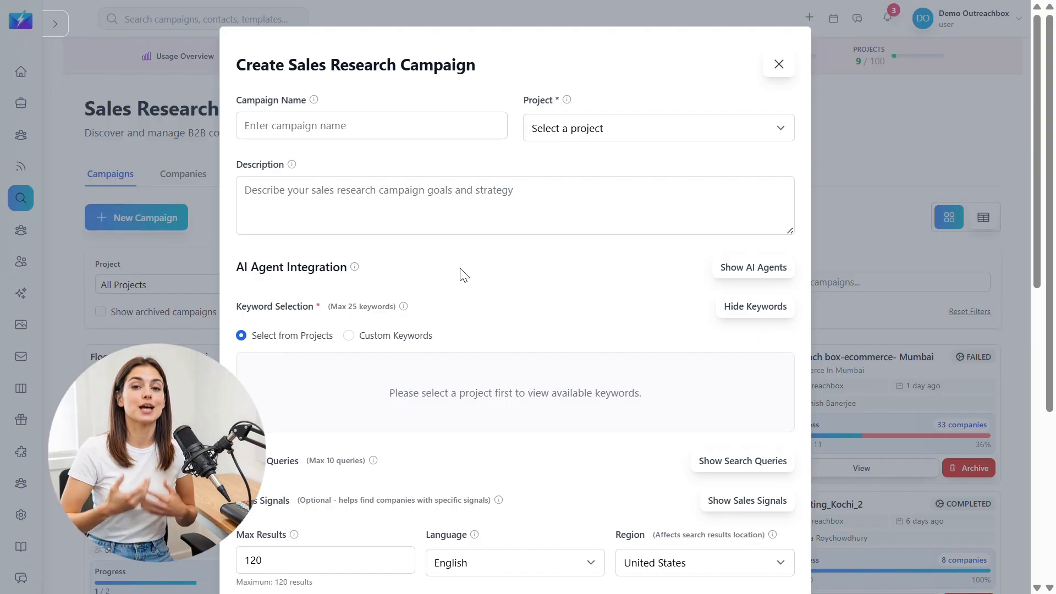
Review the new sales research campaign's settings, including keywords, region, search sources, contact discovery, scheduling and search engine.
{"action": "scroll", "coordinate": [708, 318], "scroll_direction": "down", "scroll_amount": 1}
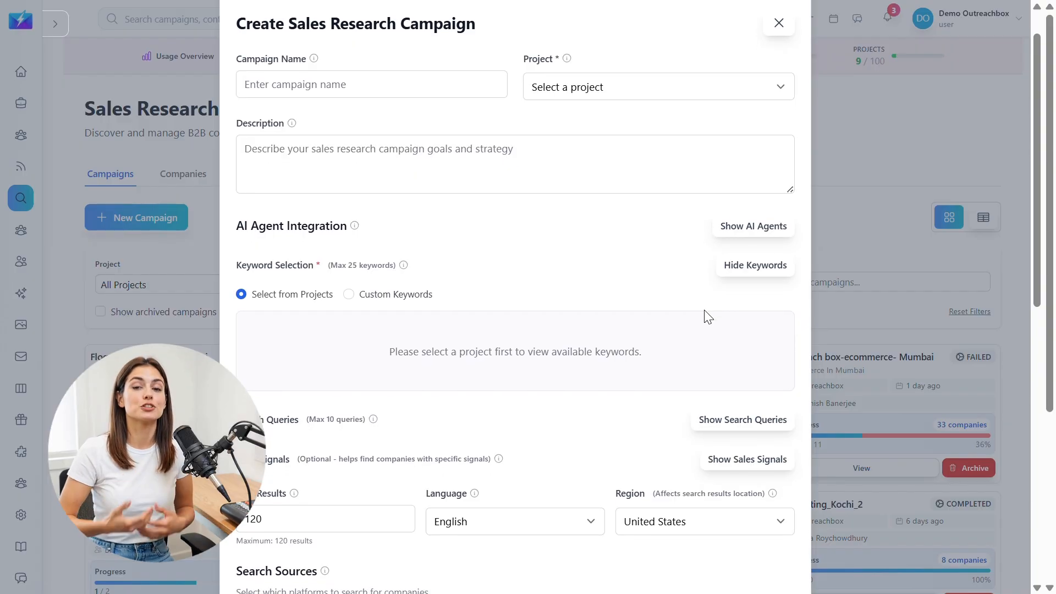
{"action": "scroll", "coordinate": [709, 318], "scroll_direction": "down", "scroll_amount": 3}
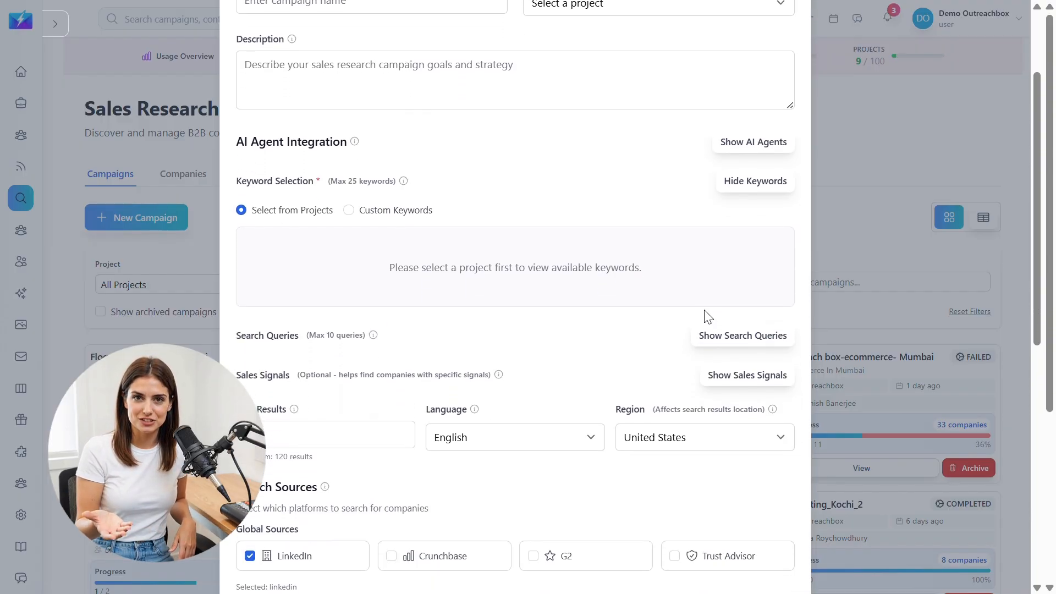
{"action": "scroll", "coordinate": [707, 318], "scroll_direction": "down", "scroll_amount": 3}
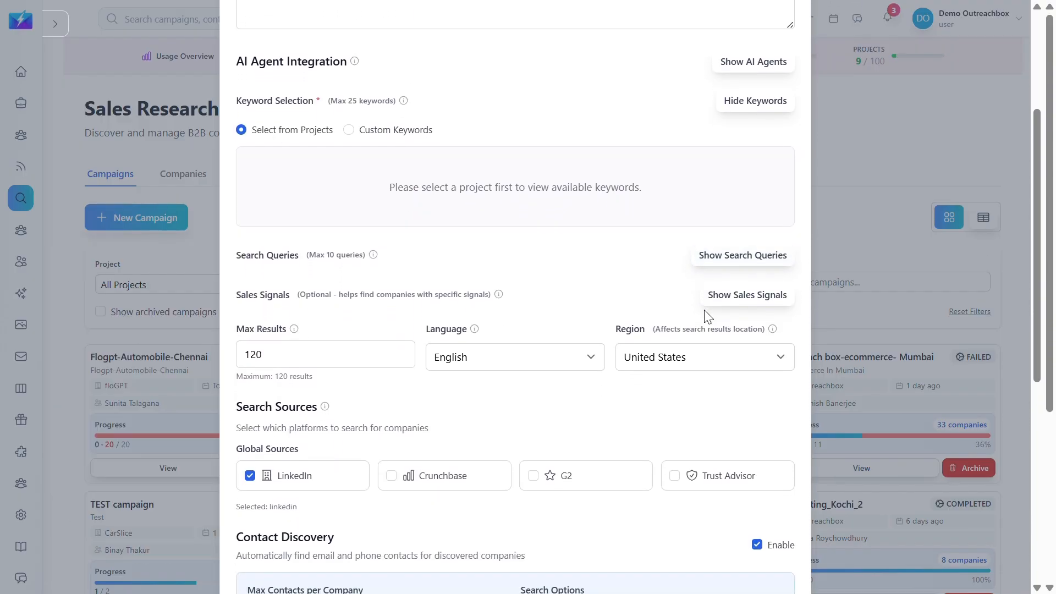
{"action": "scroll", "coordinate": [708, 318], "scroll_direction": "down", "scroll_amount": 3}
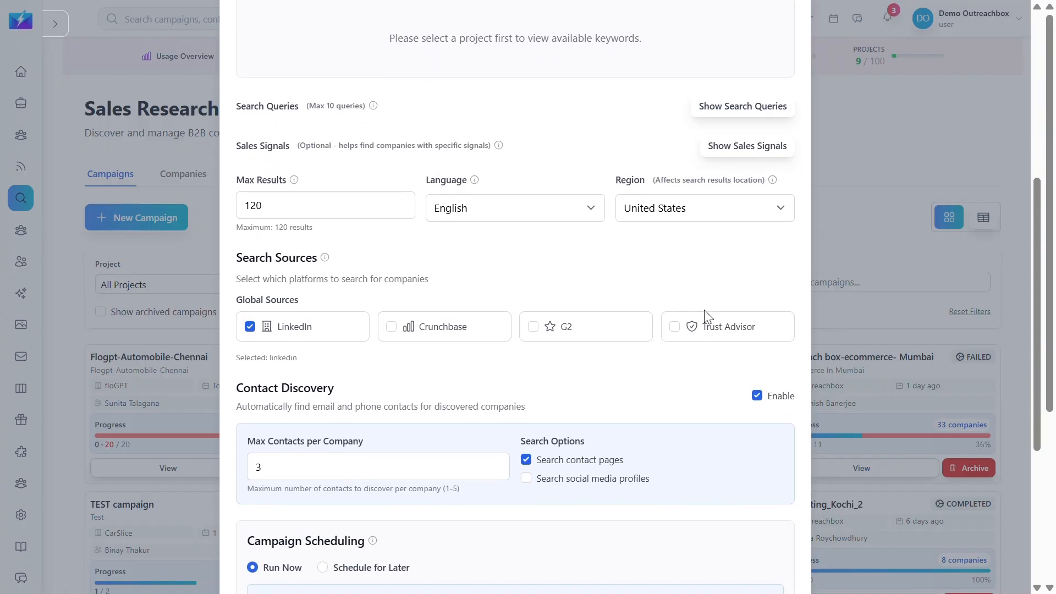
{"action": "scroll", "coordinate": [709, 317], "scroll_direction": "down", "scroll_amount": 3}
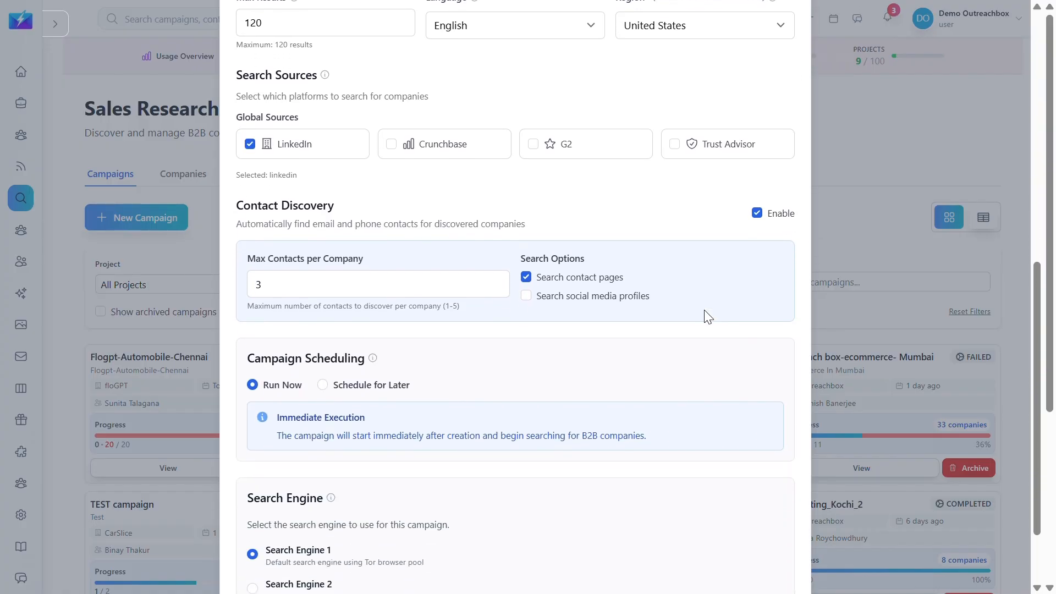
{"action": "scroll", "coordinate": [708, 318], "scroll_direction": "down", "scroll_amount": 1}
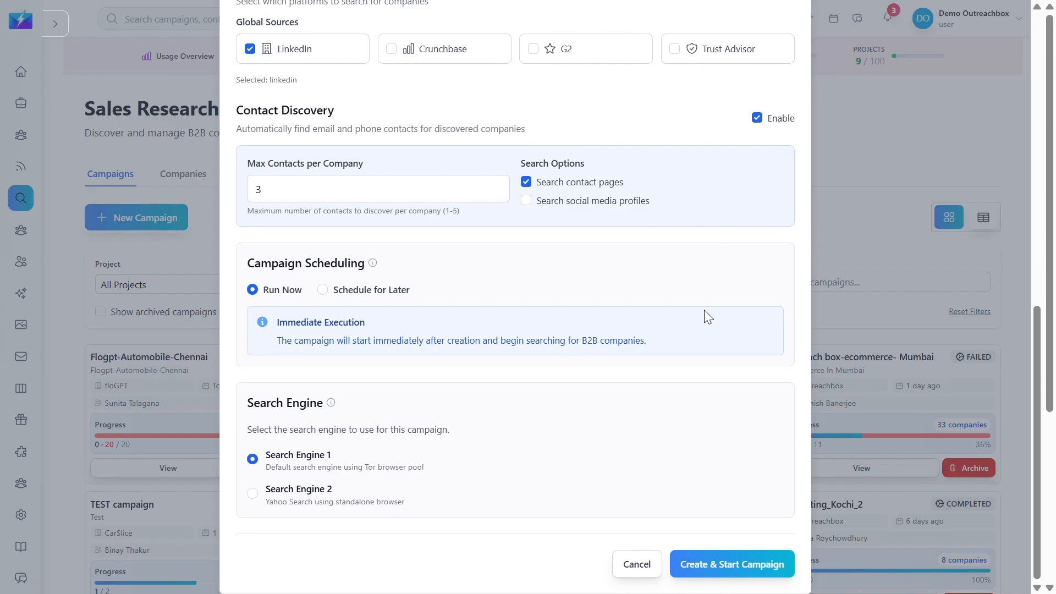
{"action": "scroll", "coordinate": [708, 317], "scroll_direction": "up", "scroll_amount": 2}
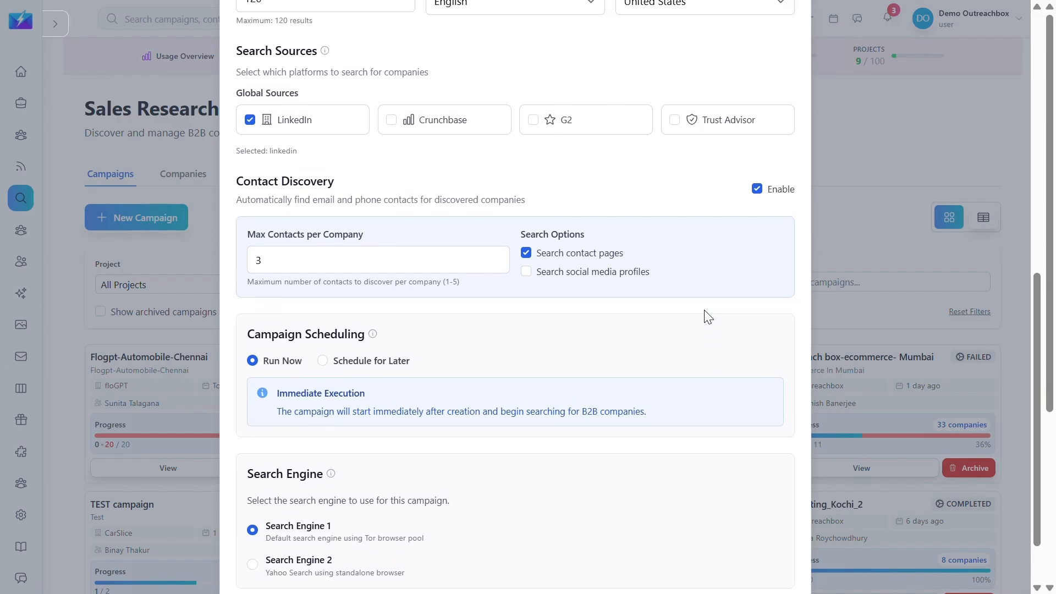
{"action": "scroll", "coordinate": [707, 317], "scroll_direction": "up", "scroll_amount": 2}
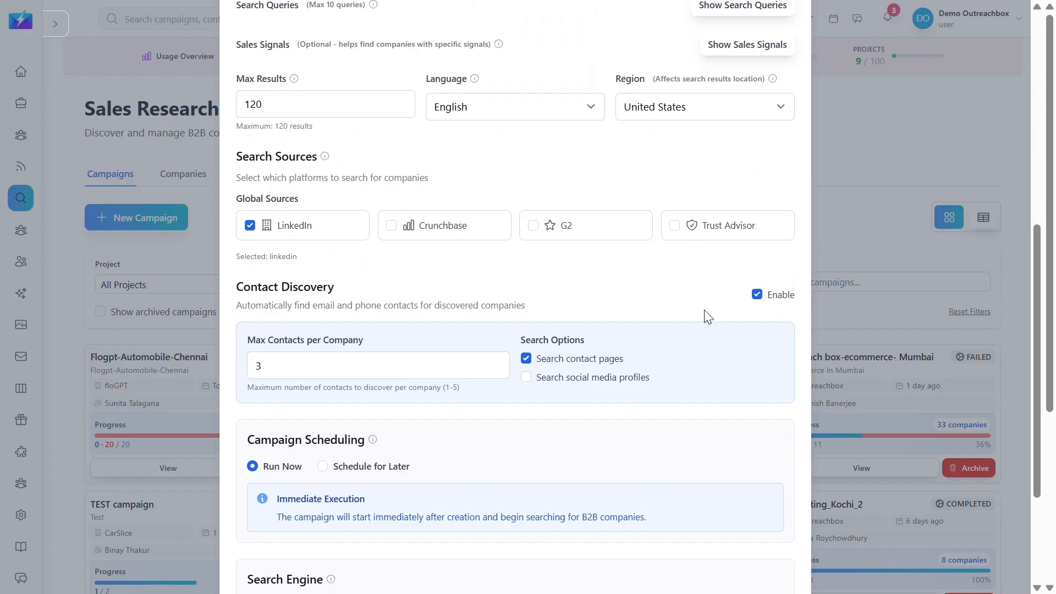
{"action": "scroll", "coordinate": [708, 317], "scroll_direction": "up", "scroll_amount": 2}
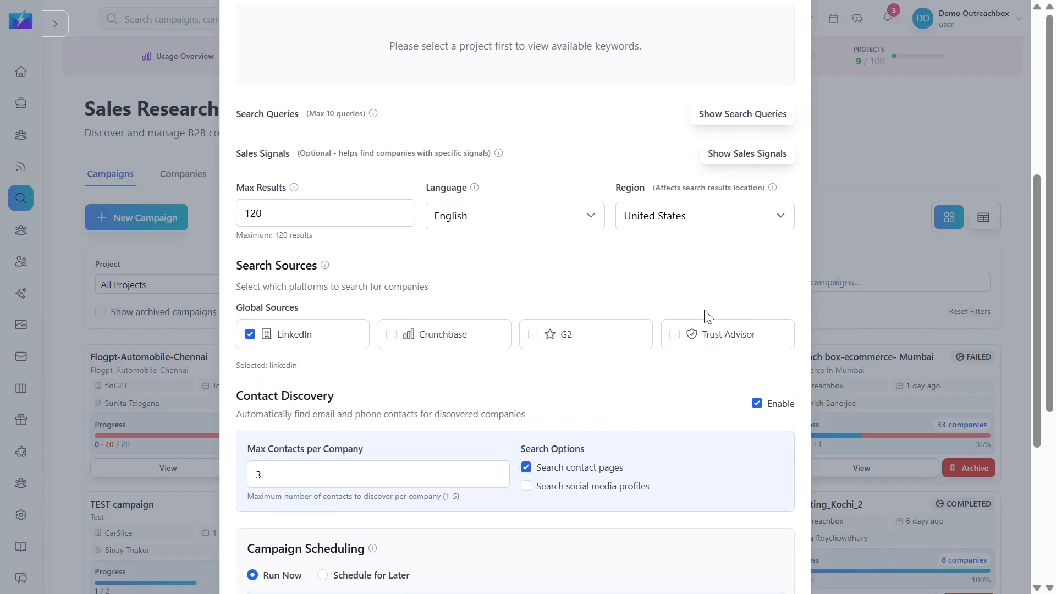
{"action": "scroll", "coordinate": [708, 318], "scroll_direction": "up", "scroll_amount": 2}
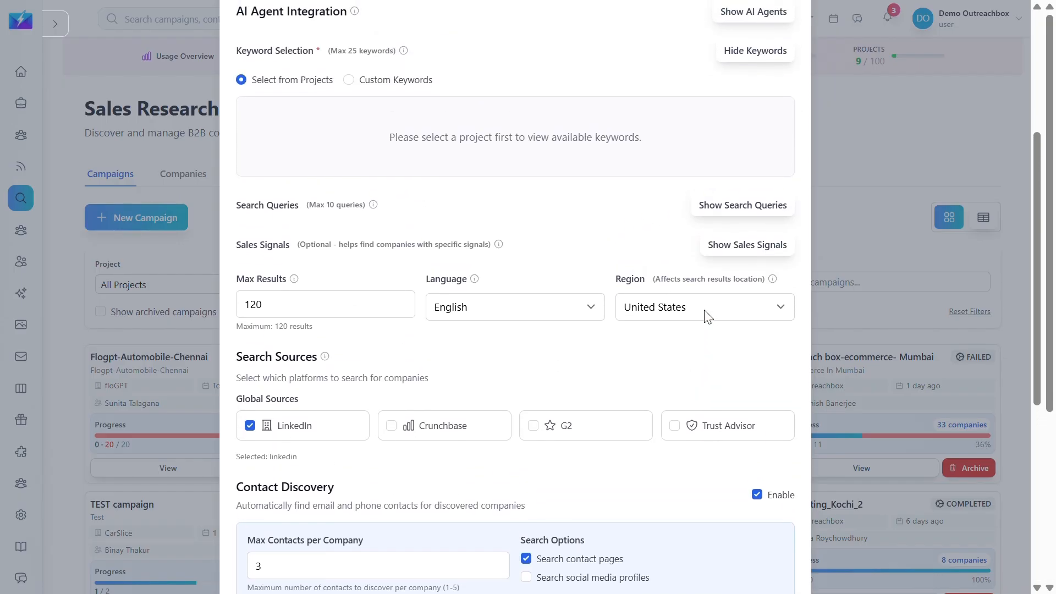
{"action": "scroll", "coordinate": [709, 318], "scroll_direction": "up", "scroll_amount": 2}
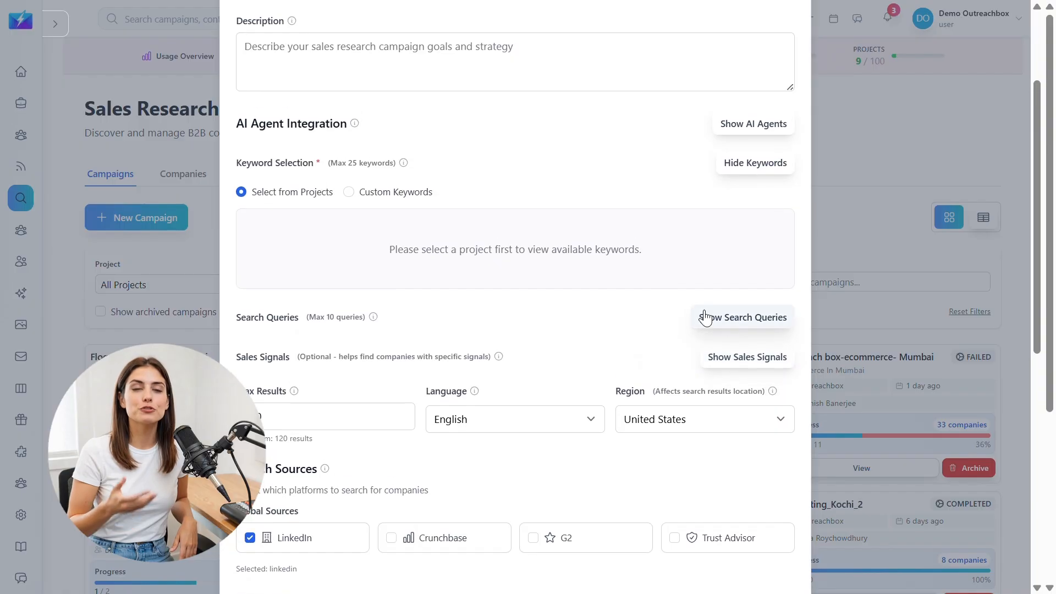
{"action": "scroll", "coordinate": [705, 318], "scroll_direction": "up", "scroll_amount": 2}
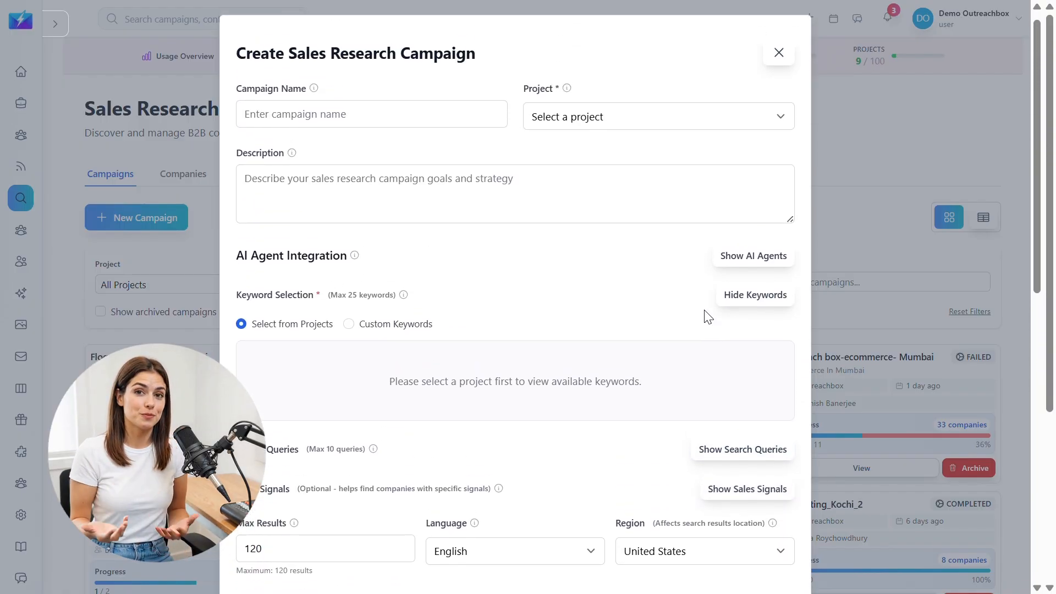
{"action": "scroll", "coordinate": [706, 316], "scroll_direction": "up", "scroll_amount": 1}
Name the campaign OutreachBox_ecommerce_Kolkata and assign it to the Outreachbox project.
{"action": "left_click", "coordinate": [451, 125]}
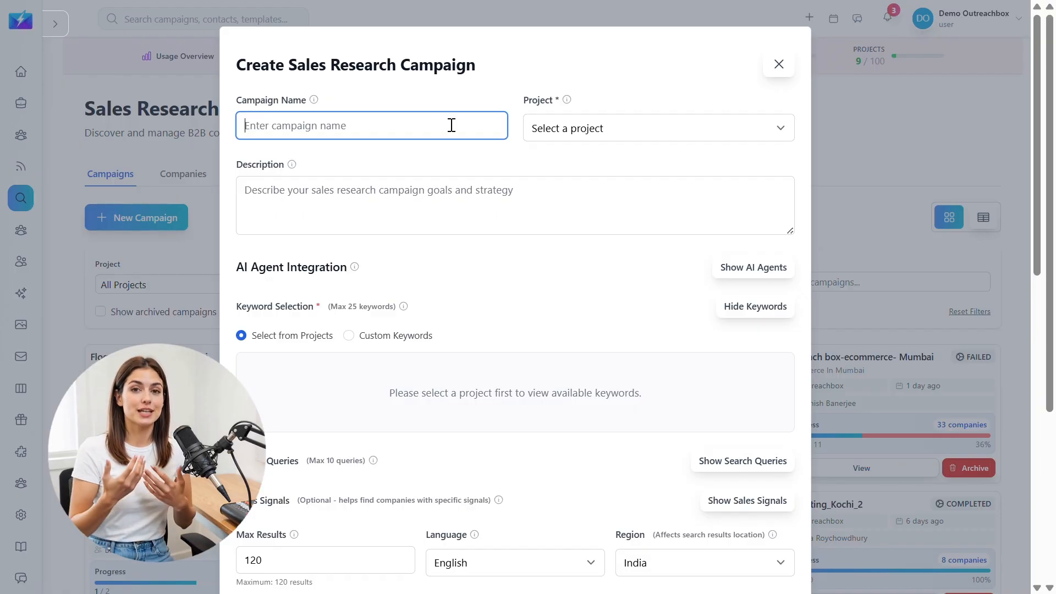
{"action": "type", "text": "OutreachBox_ecommerce_Kolkata"}
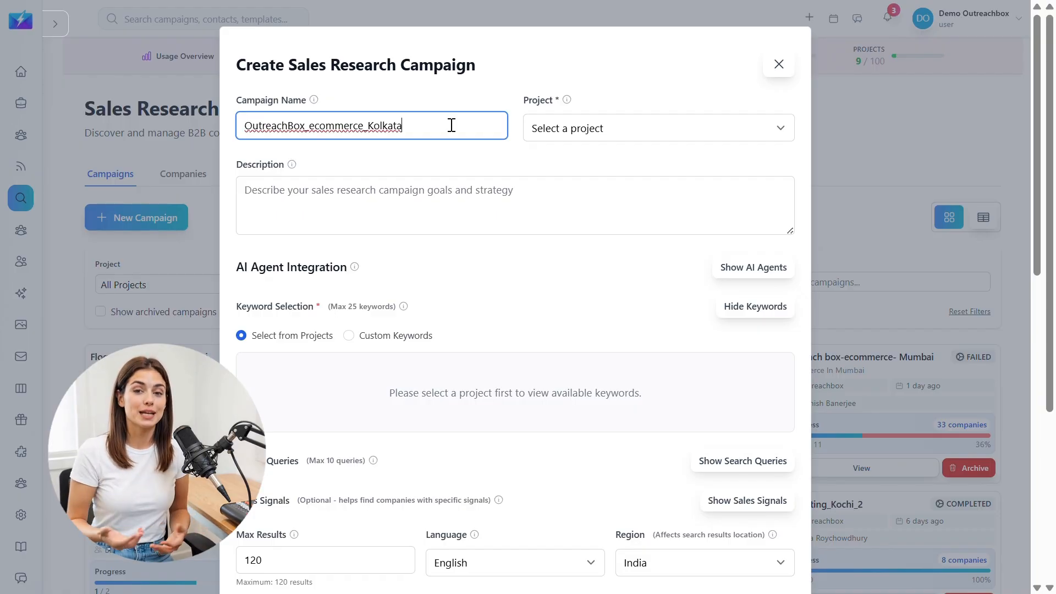
{"action": "left_click", "coordinate": [480, 156]}
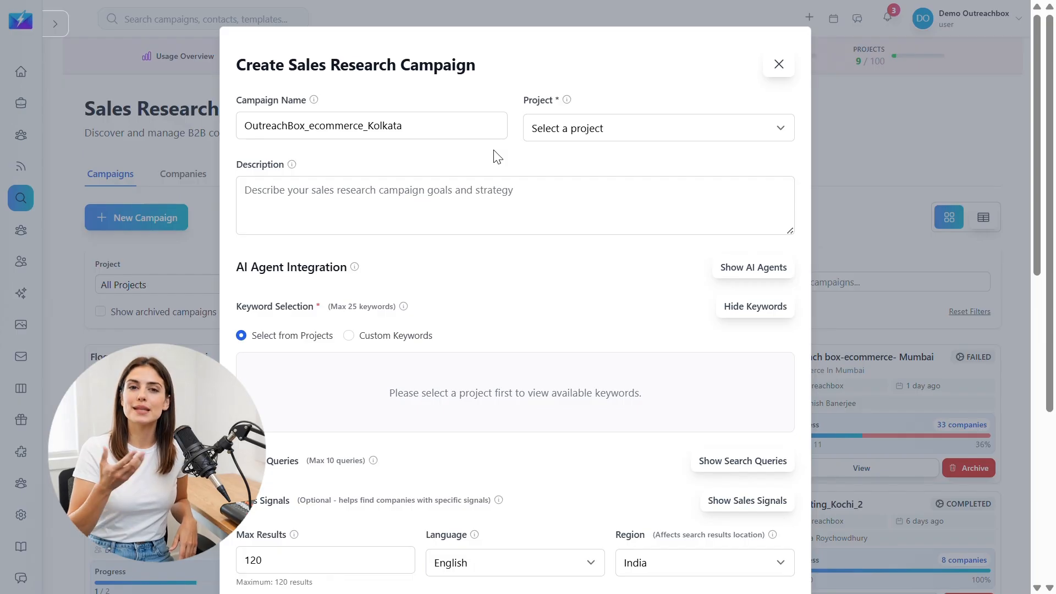
{"action": "left_click", "coordinate": [570, 132]}
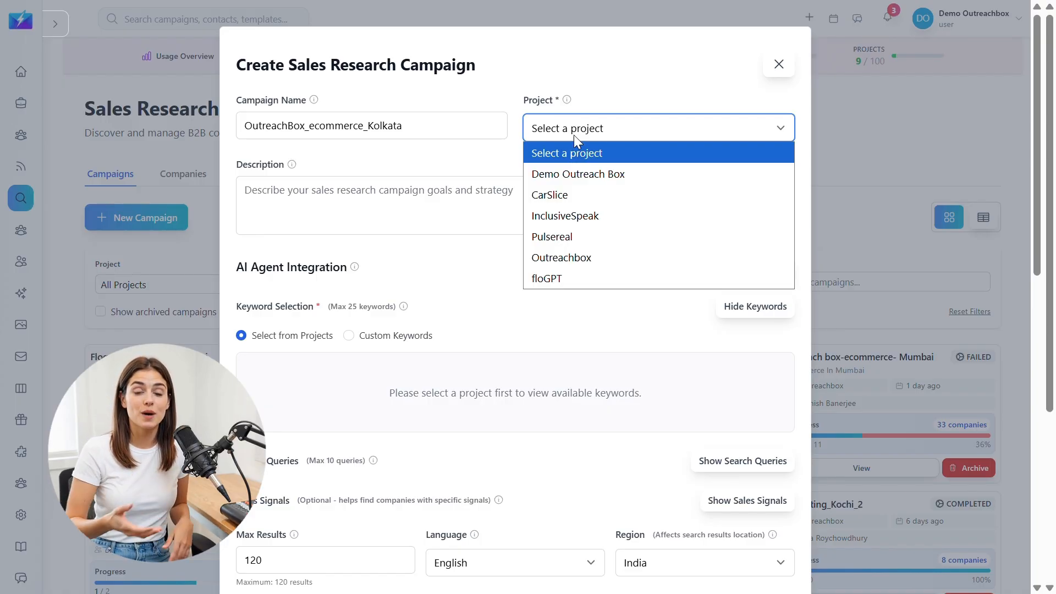
{"action": "left_click", "coordinate": [625, 257]}
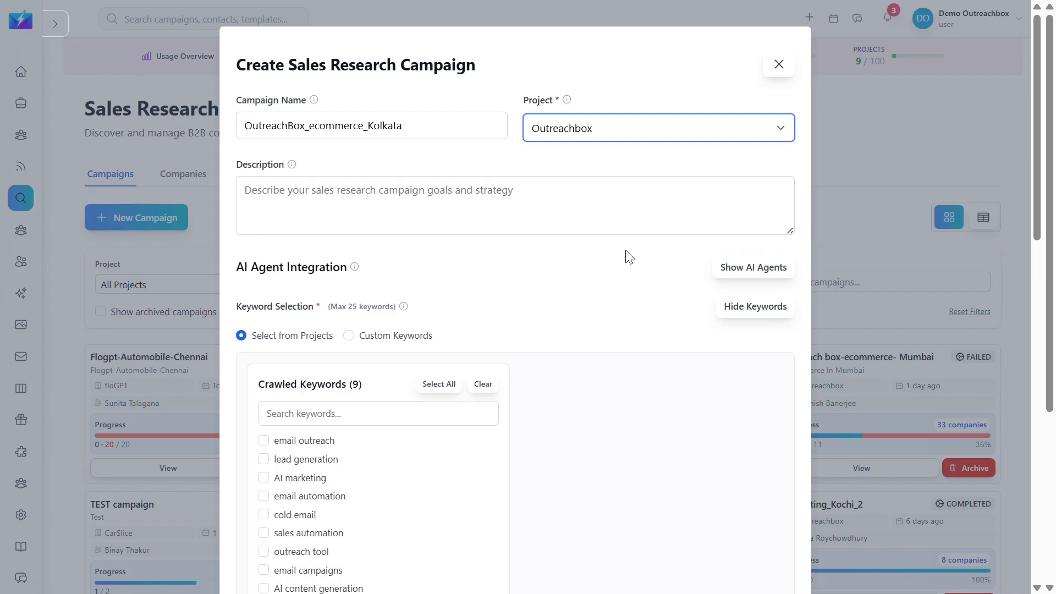
Describe the campaign as finding Kolkata ecommerce businesses for B2B sales outreach and listing decision-makers (founders, marketing heads, growth managers) for sales prospecting and partnerships.
{"action": "left_click", "coordinate": [500, 197]}
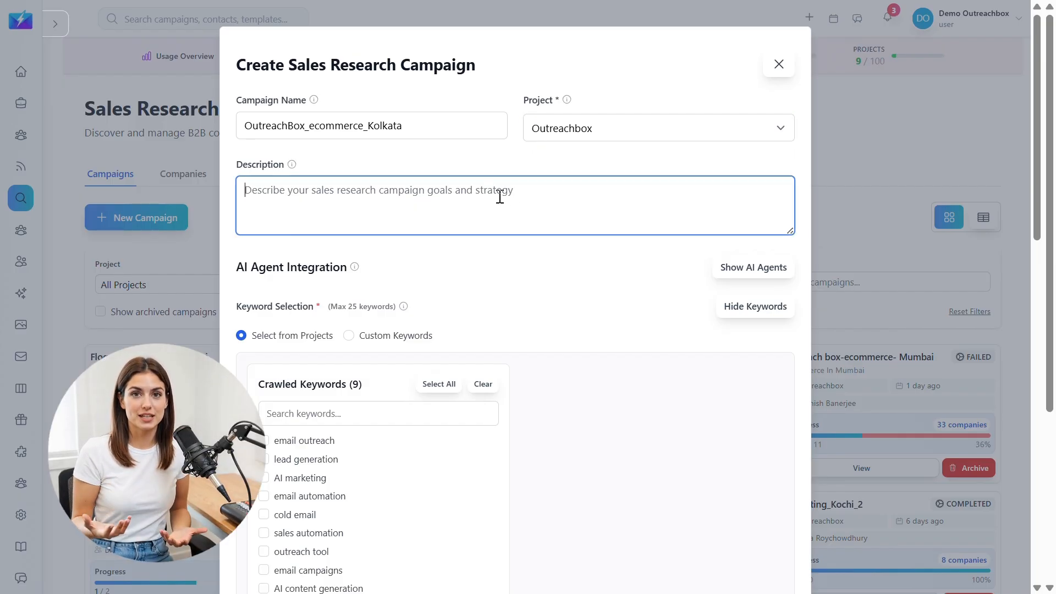
{"action": "type", "text": "Find and identify ecommerce businesses based in Kolkata for B2B sales outreach. The goal is to build a targeted list of decision-makers (founders, marketing heads, growth managers) for sales prospecting and partnerships."}
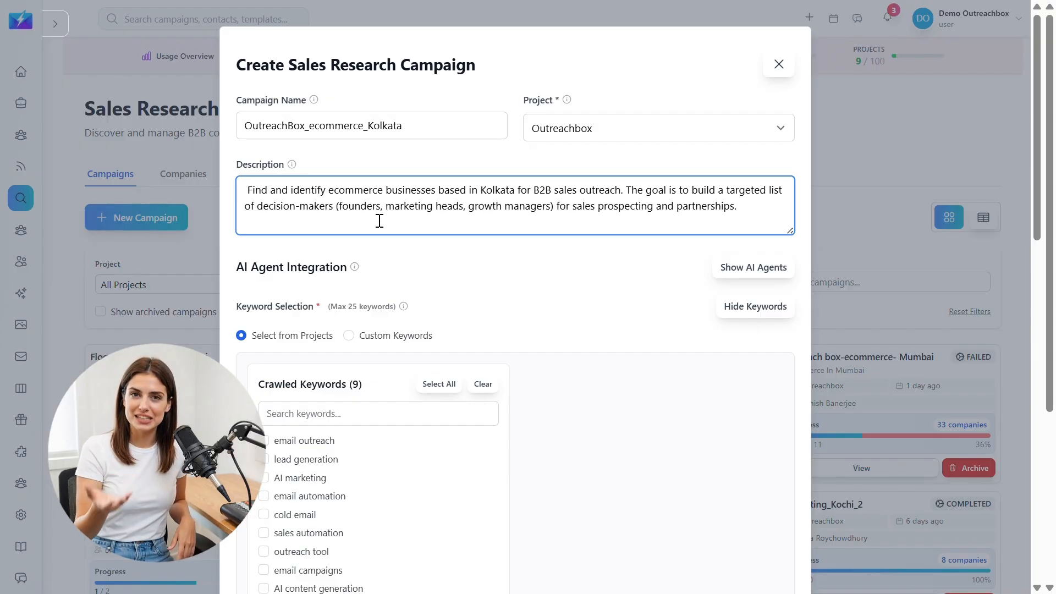
{"action": "left_click", "coordinate": [434, 288]}
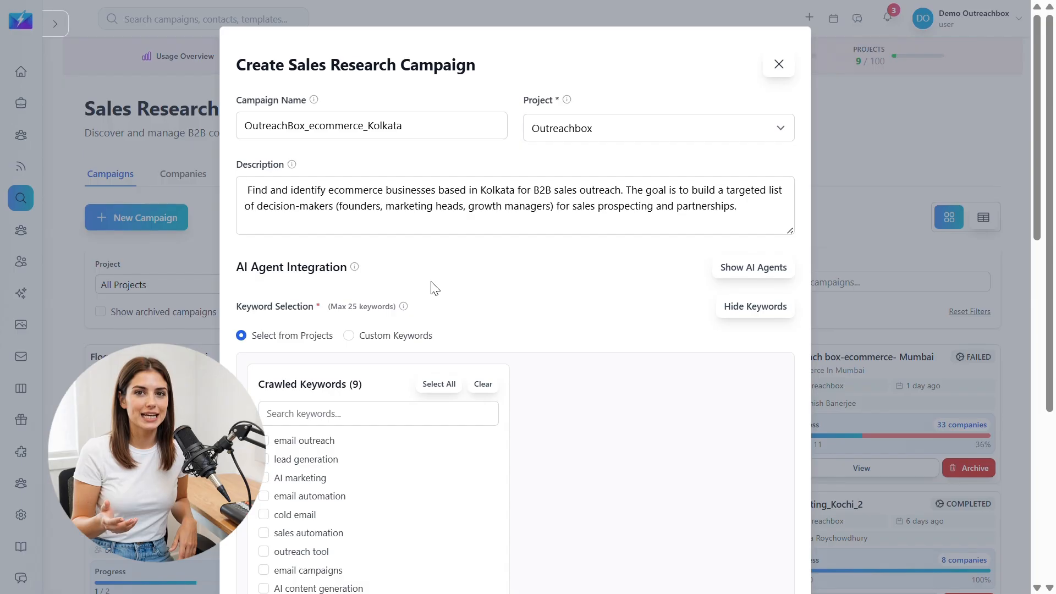
Show the AI agent options and keep the research and web search agents at None (Use Default).
{"action": "left_click", "coordinate": [736, 268]}
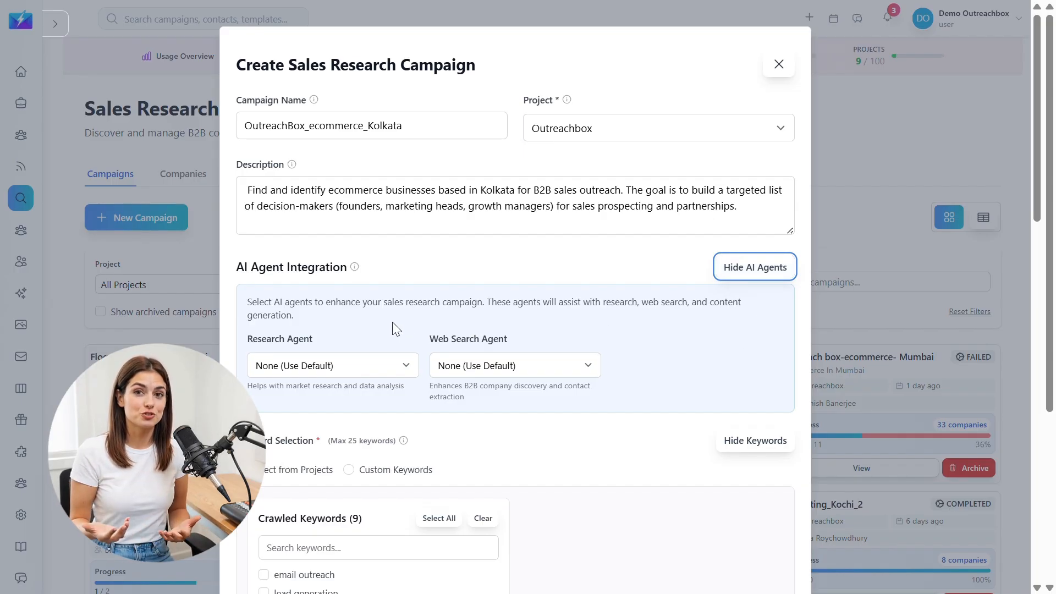
{"action": "left_click", "coordinate": [407, 365]}
{"action": "left_click", "coordinate": [407, 365]}
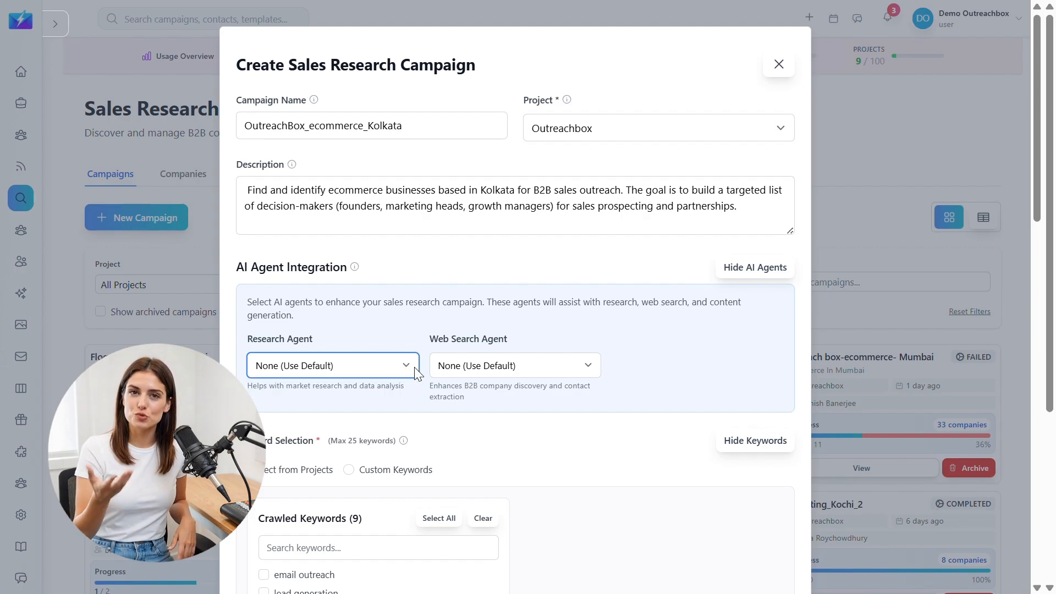
{"action": "left_click", "coordinate": [555, 368]}
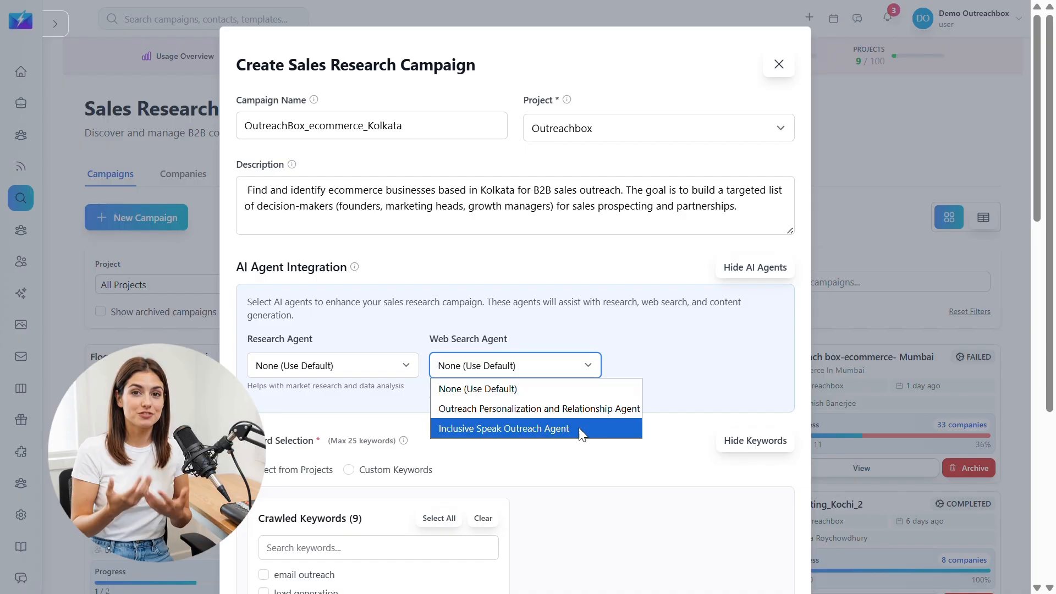
{"action": "left_click", "coordinate": [567, 395]}
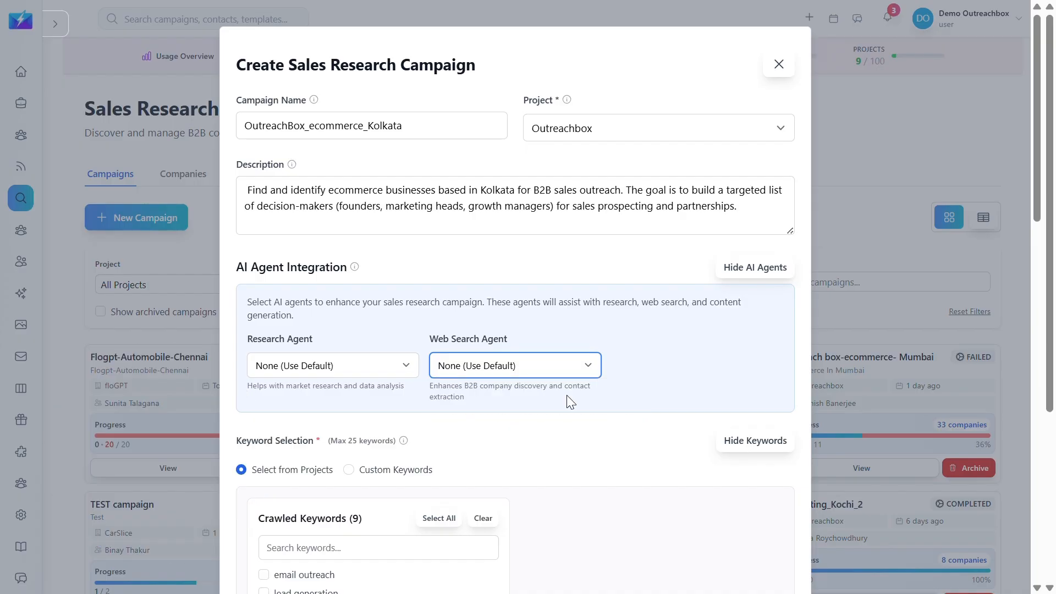
Try out selecting all crawled keywords, a few email-related ones and filtering by AI, and clear the selection.
{"action": "scroll", "coordinate": [566, 395], "scroll_direction": "down", "scroll_amount": 1}
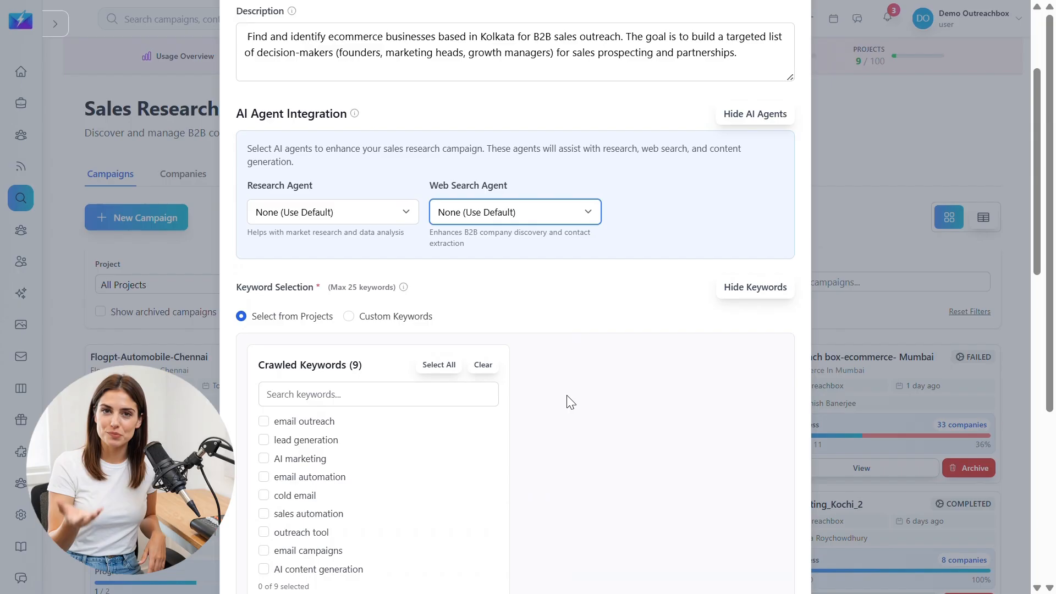
{"action": "scroll", "coordinate": [566, 401], "scroll_direction": "down", "scroll_amount": 3}
{"action": "left_click", "coordinate": [438, 318]}
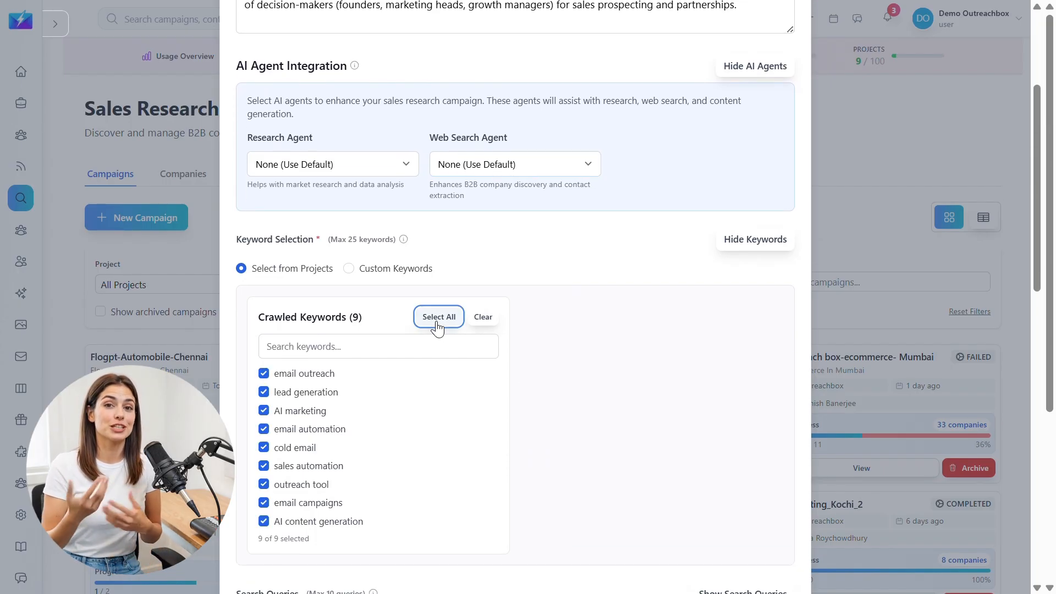
{"action": "left_click", "coordinate": [481, 318]}
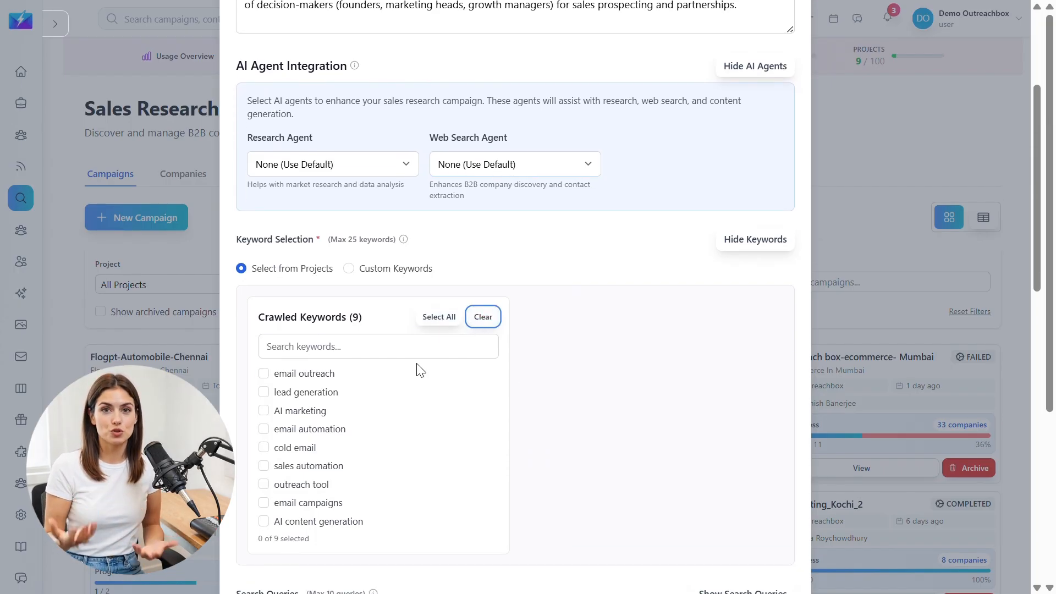
{"action": "left_click", "coordinate": [263, 374]}
{"action": "left_click", "coordinate": [264, 429]}
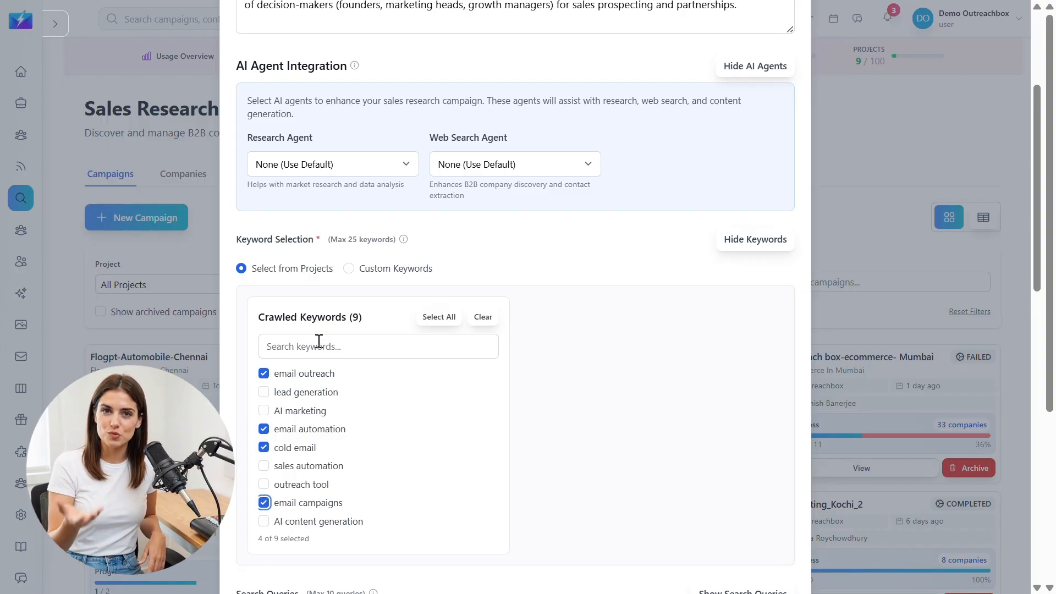
{"action": "left_click", "coordinate": [367, 348]}
{"action": "type", "text": "AI"}
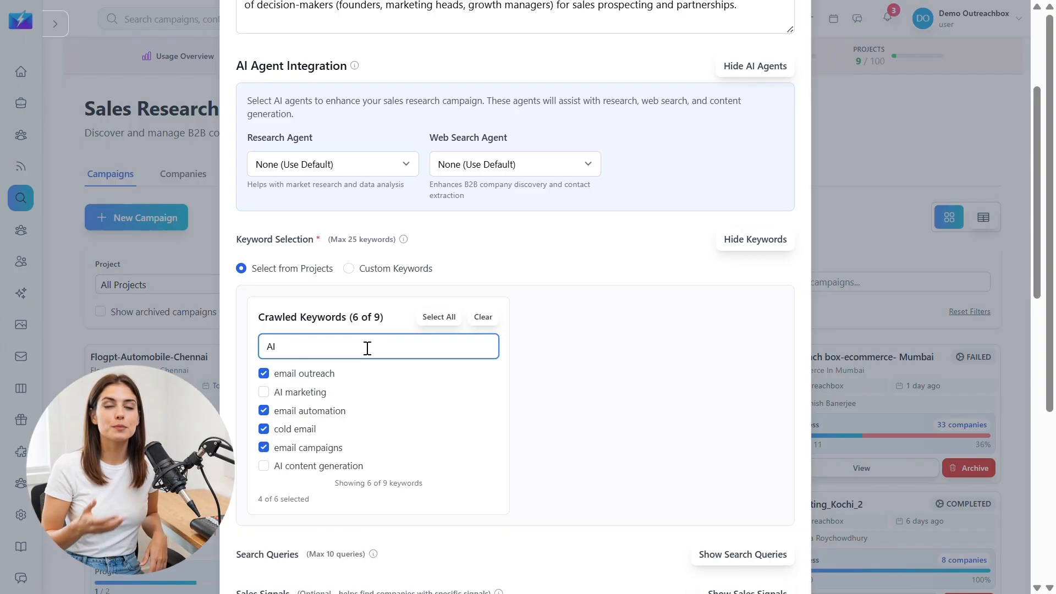
{"action": "left_click", "coordinate": [483, 317]}
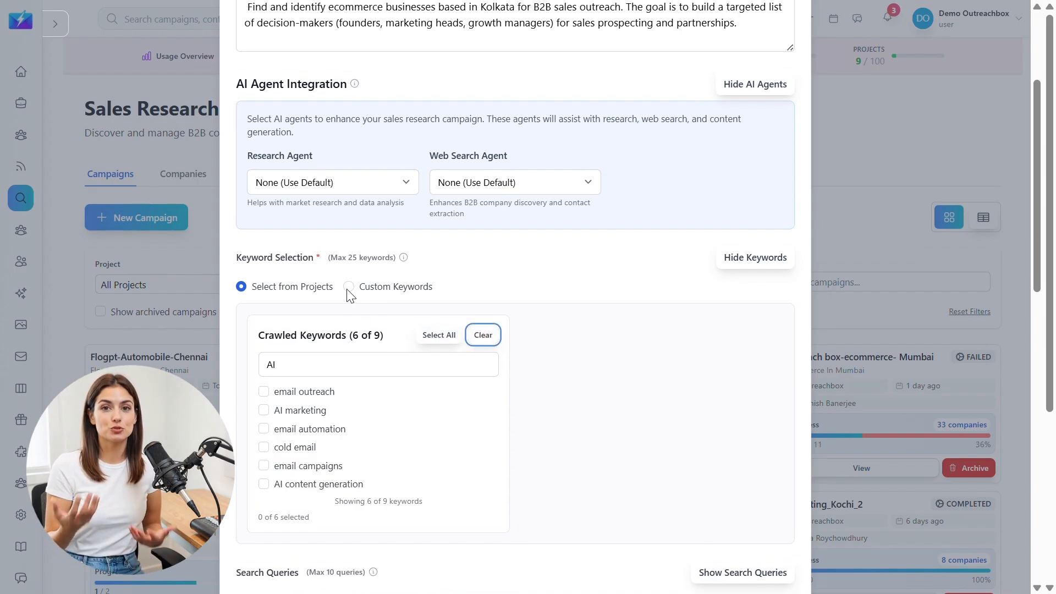
Use custom keywords and paste the Kolkata list, starting with ecommerce company Kolkata, online store Kolkata, D2C brands Kolkata and fashion ecommerce Kolkata.
{"action": "left_click", "coordinate": [348, 287]}
{"action": "left_click", "coordinate": [439, 359]}
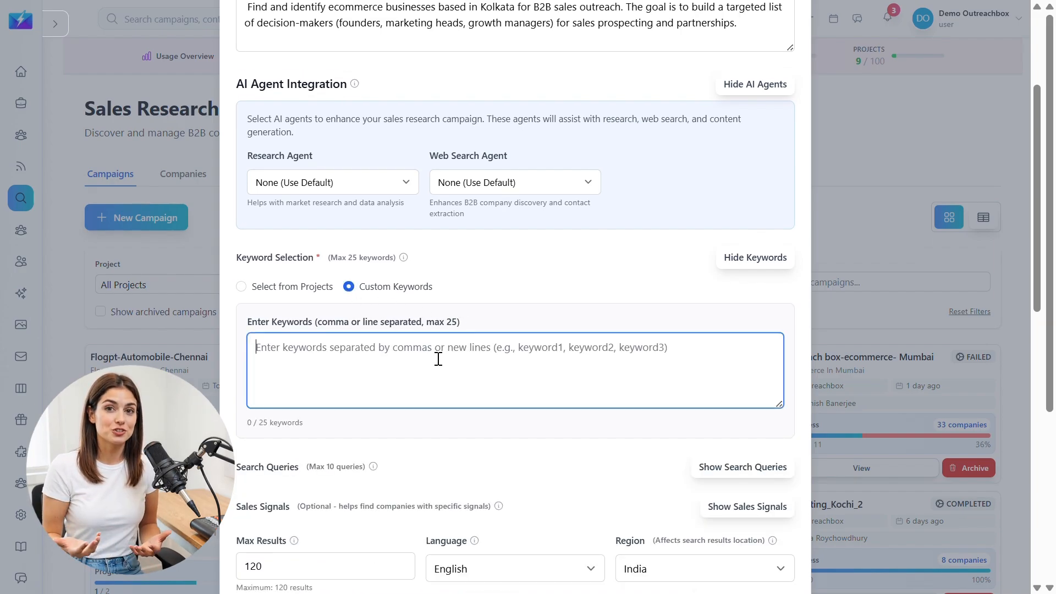
{"action": "key", "text": "ctrl+v"}
{"action": "scroll", "coordinate": [438, 358], "scroll_direction": "up", "scroll_amount": 5}
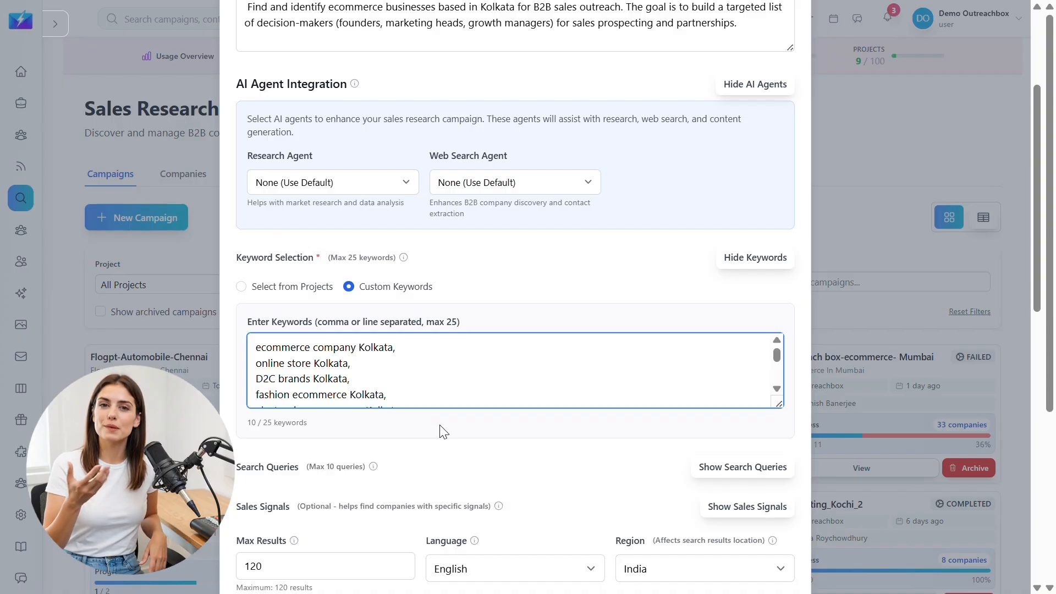
Show the search queries and add the custom query site:linkedin.com/company "ecommerce" "Kolkata".
{"action": "scroll", "coordinate": [653, 474], "scroll_direction": "down", "scroll_amount": 4}
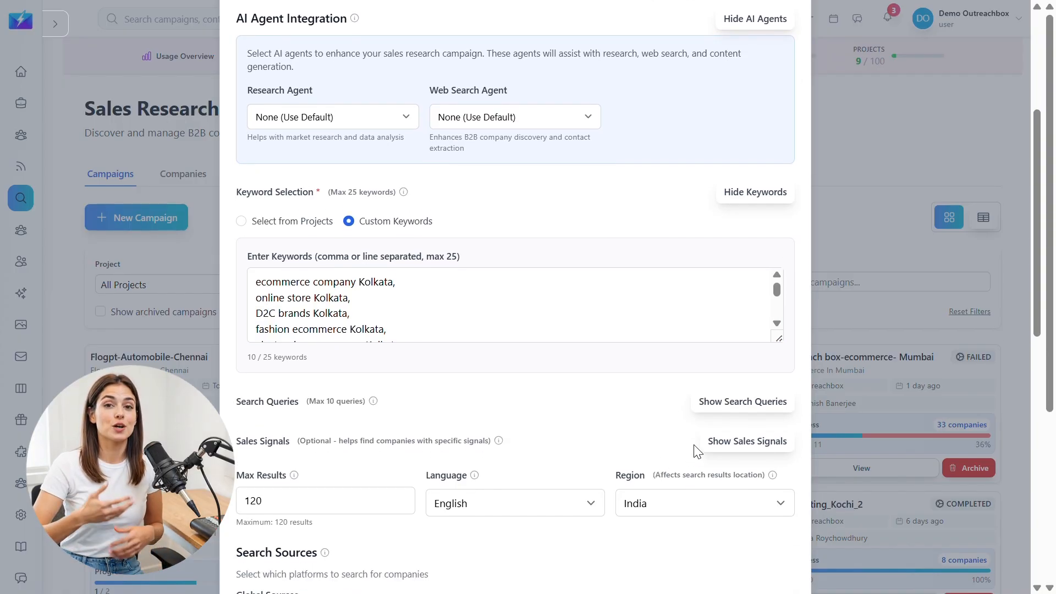
{"action": "left_click", "coordinate": [720, 407]}
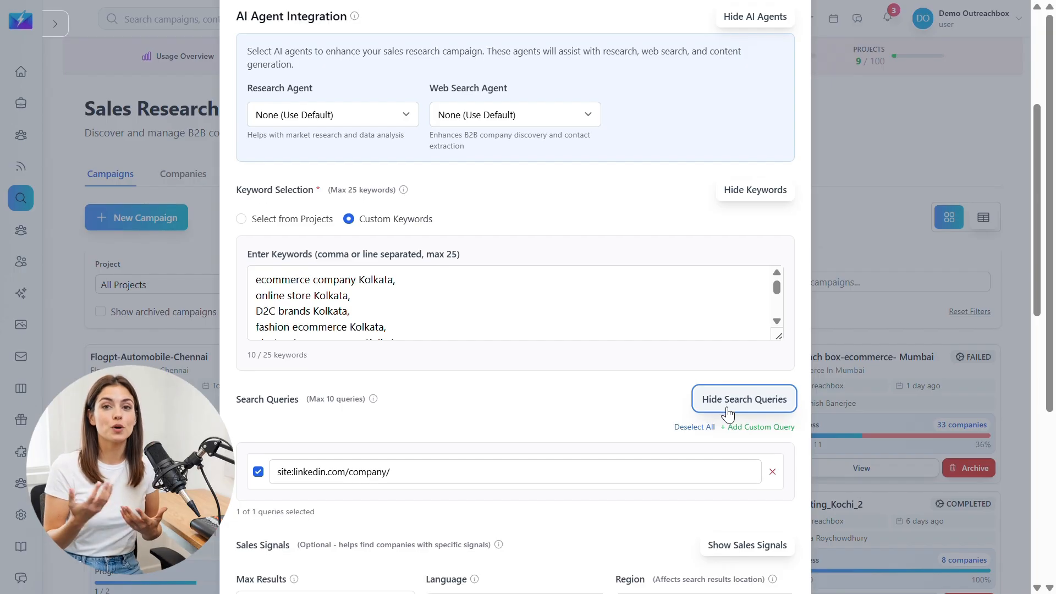
{"action": "scroll", "coordinate": [802, 446], "scroll_direction": "down", "scroll_amount": 1}
{"action": "scroll", "coordinate": [804, 445], "scroll_direction": "down", "scroll_amount": 1}
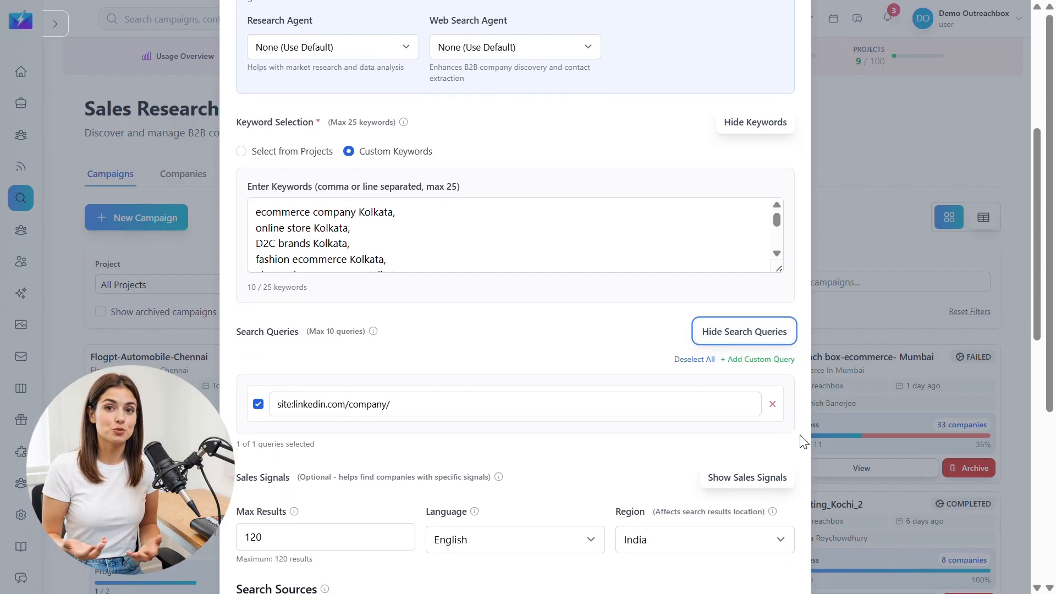
{"action": "left_click", "coordinate": [780, 362]}
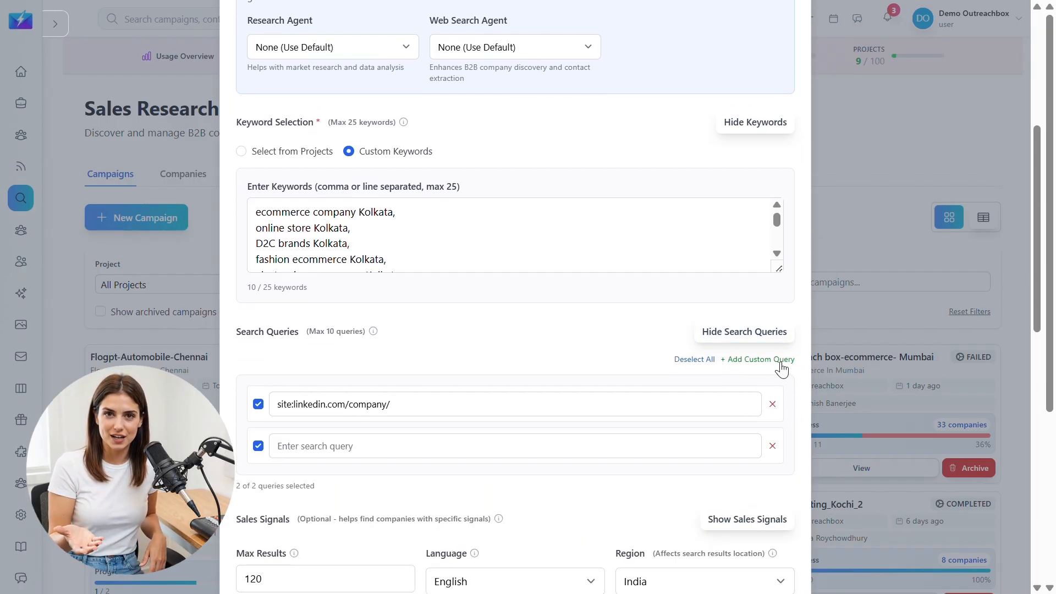
{"action": "left_click", "coordinate": [645, 452]}
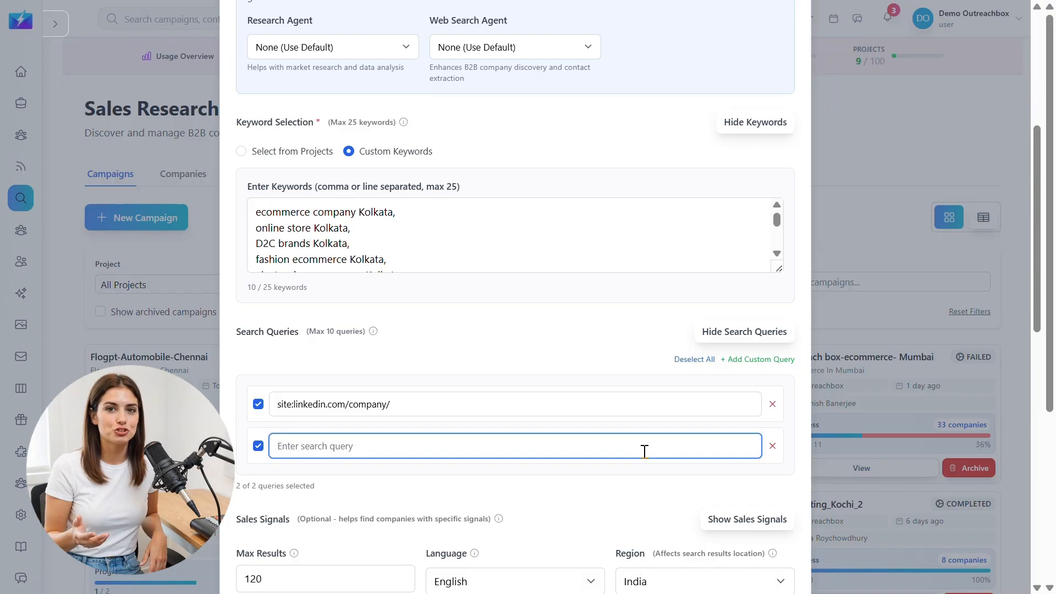
{"action": "type", "text": "site:linkedin.com/company \"ecommerce\" \"Kolkata\""}
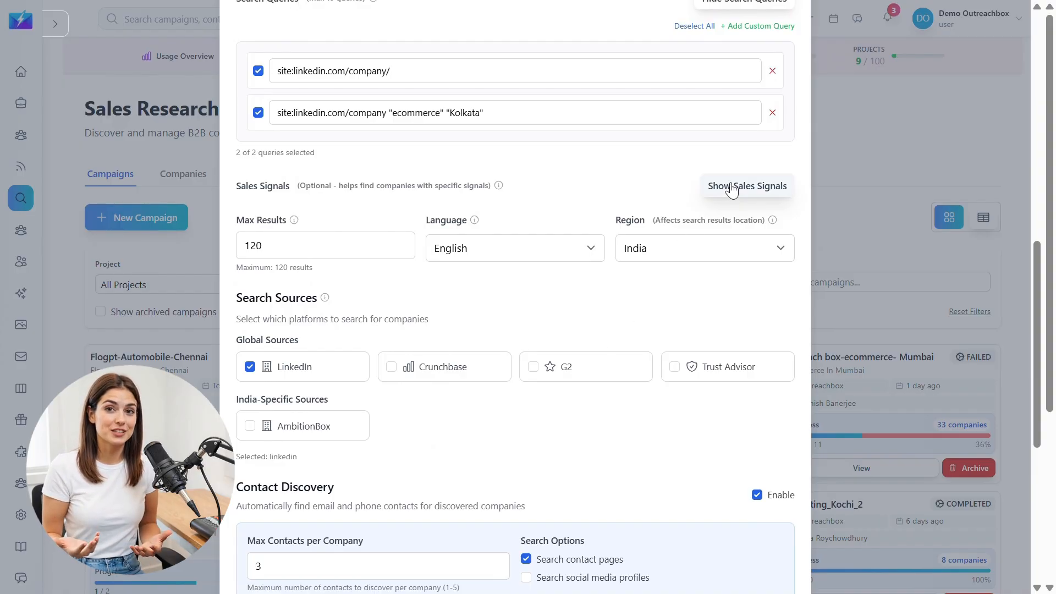
Look over the predefined sales signals for job postings, funding, expansion and technology, and hide them again.
{"action": "left_click", "coordinate": [731, 187]}
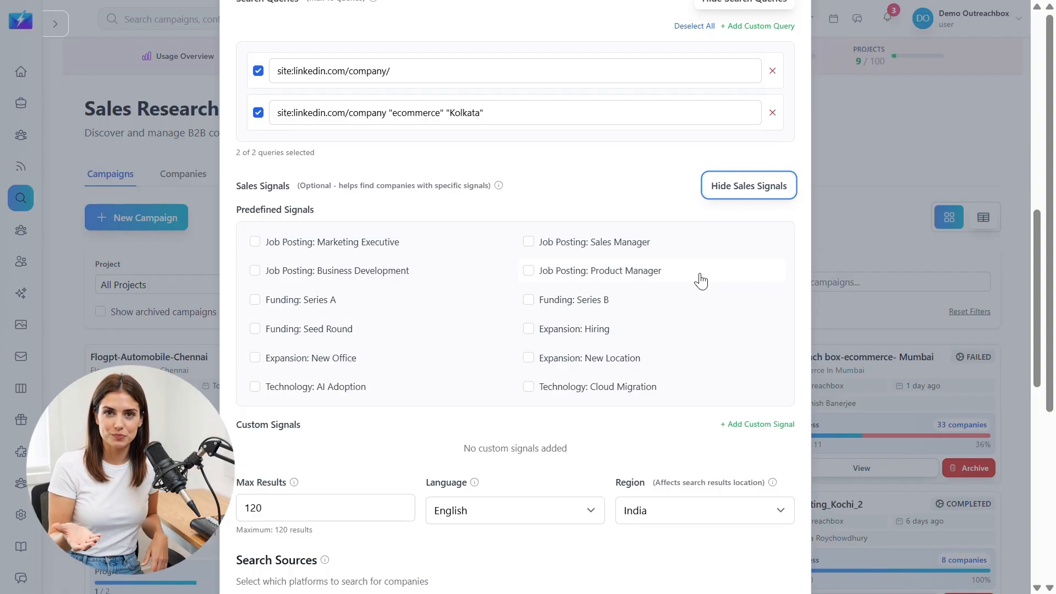
{"action": "left_click", "coordinate": [740, 187]}
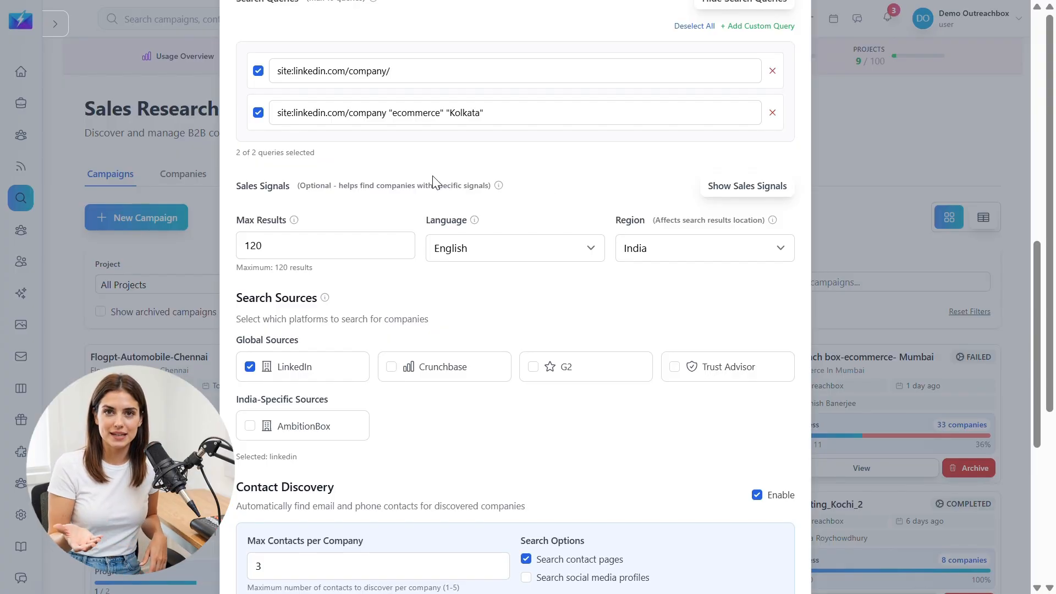
Set the maximum results to 100, with English as the language and India as the region.
{"action": "left_click", "coordinate": [378, 240]}
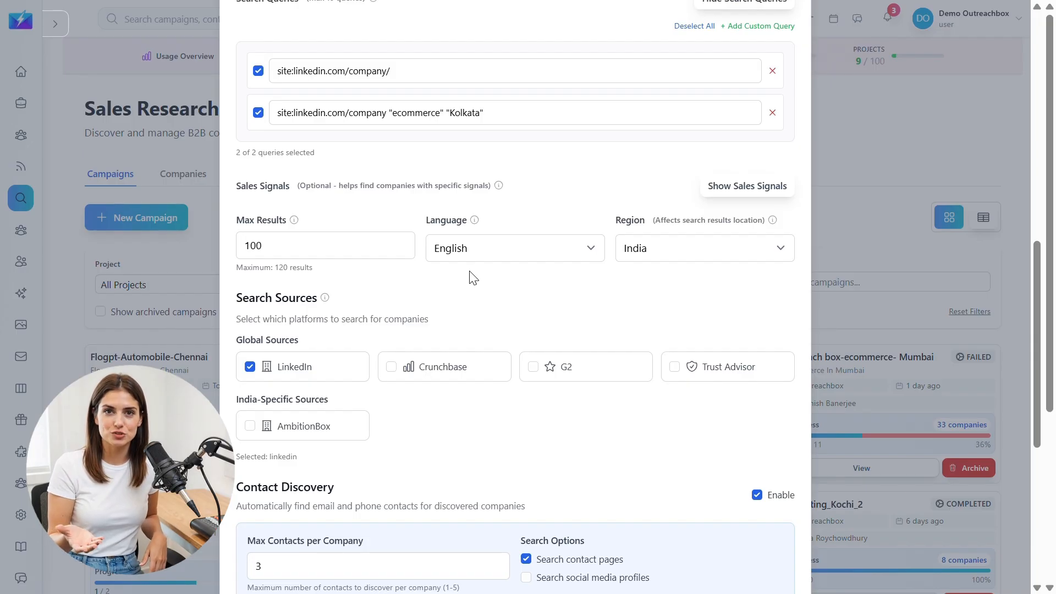
{"action": "left_click", "coordinate": [491, 258]}
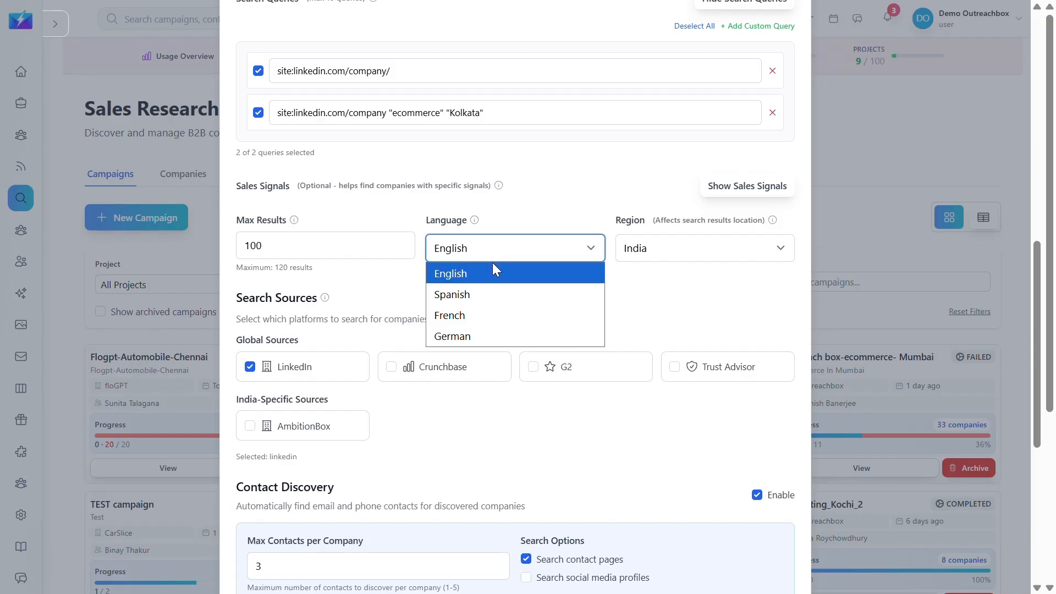
{"action": "left_click", "coordinate": [493, 274]}
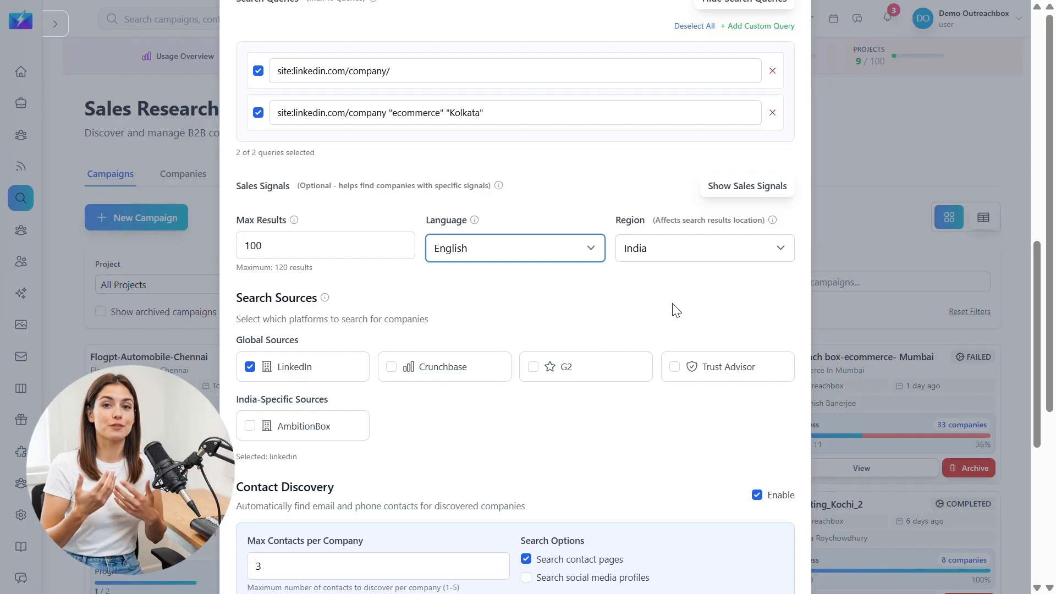
{"action": "left_click", "coordinate": [761, 259]}
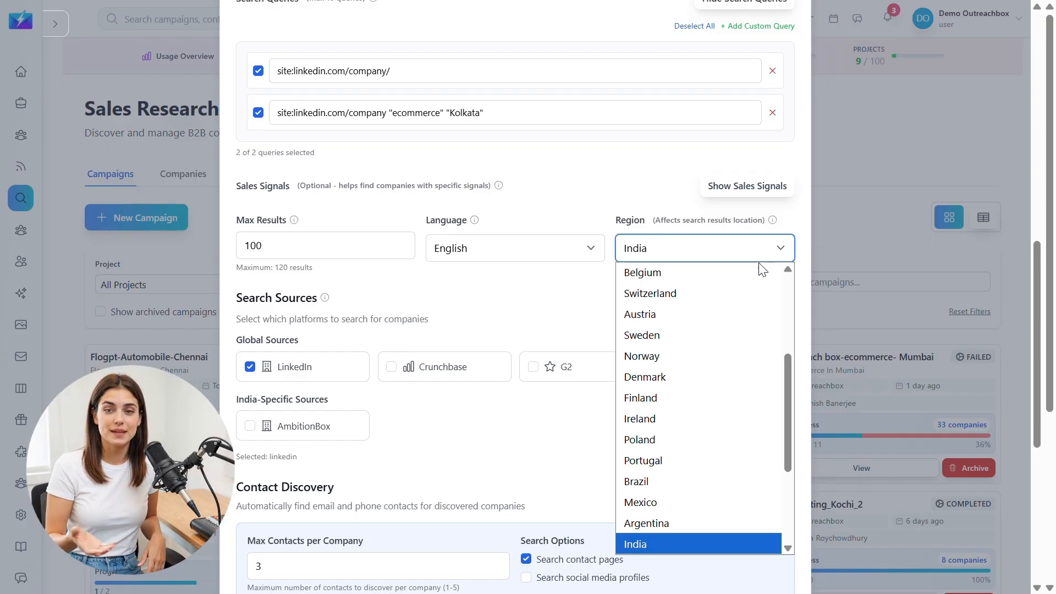
{"action": "scroll", "coordinate": [763, 350], "scroll_direction": "down", "scroll_amount": 2}
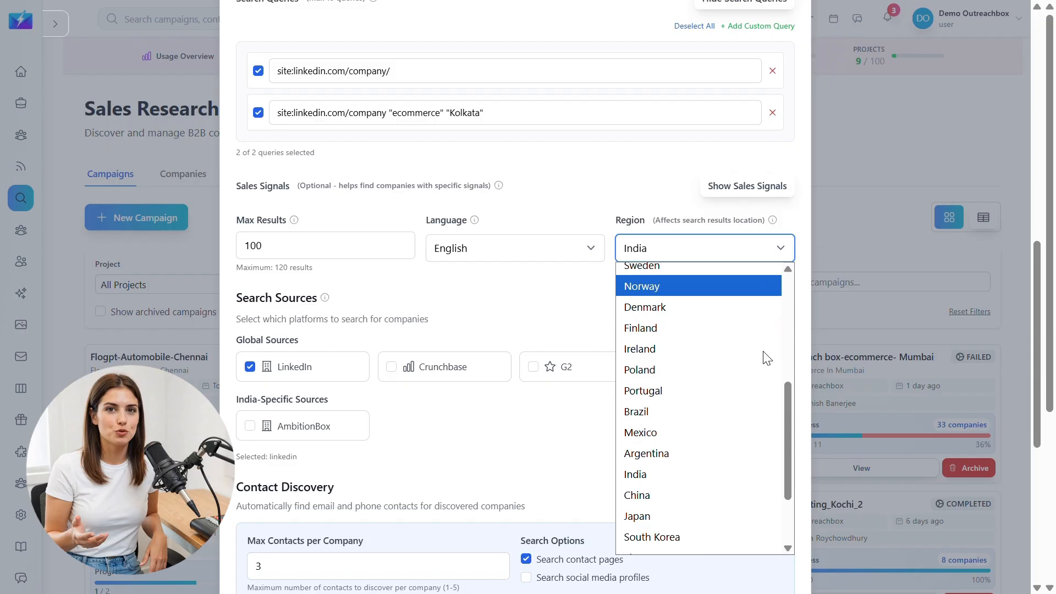
{"action": "scroll", "coordinate": [765, 359], "scroll_direction": "down", "scroll_amount": 4}
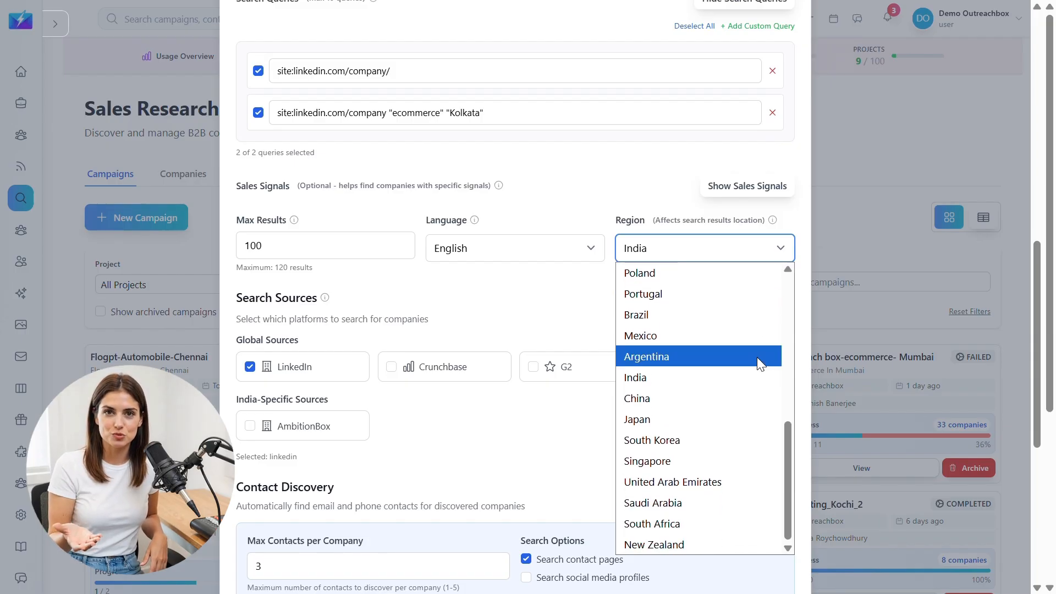
{"action": "left_click", "coordinate": [732, 379]}
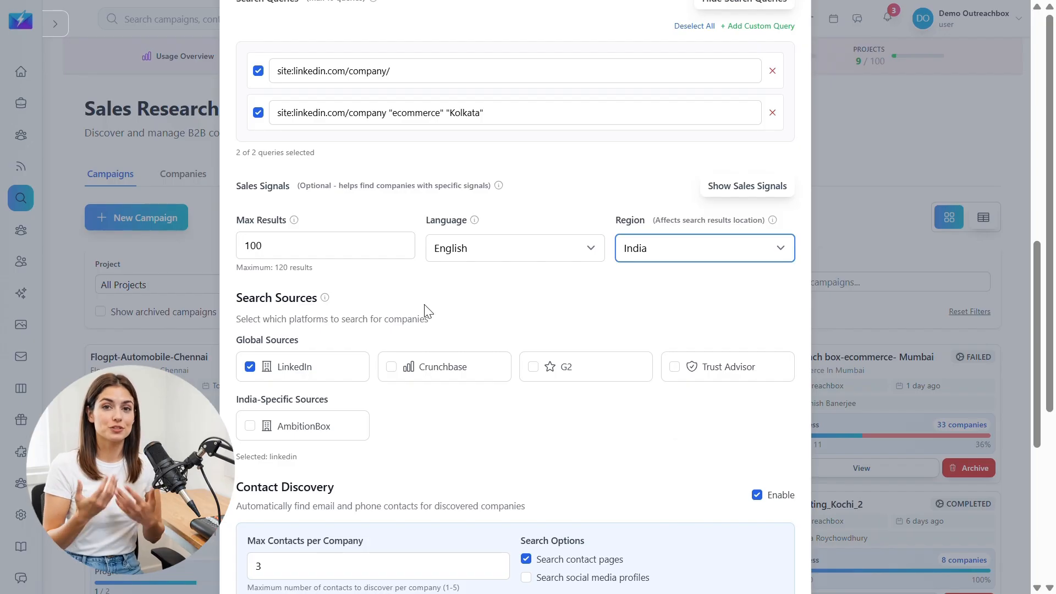
Add AmbitionBox as an India-specific search source alongside LinkedIn.
{"action": "scroll", "coordinate": [351, 315], "scroll_direction": "down", "scroll_amount": 1}
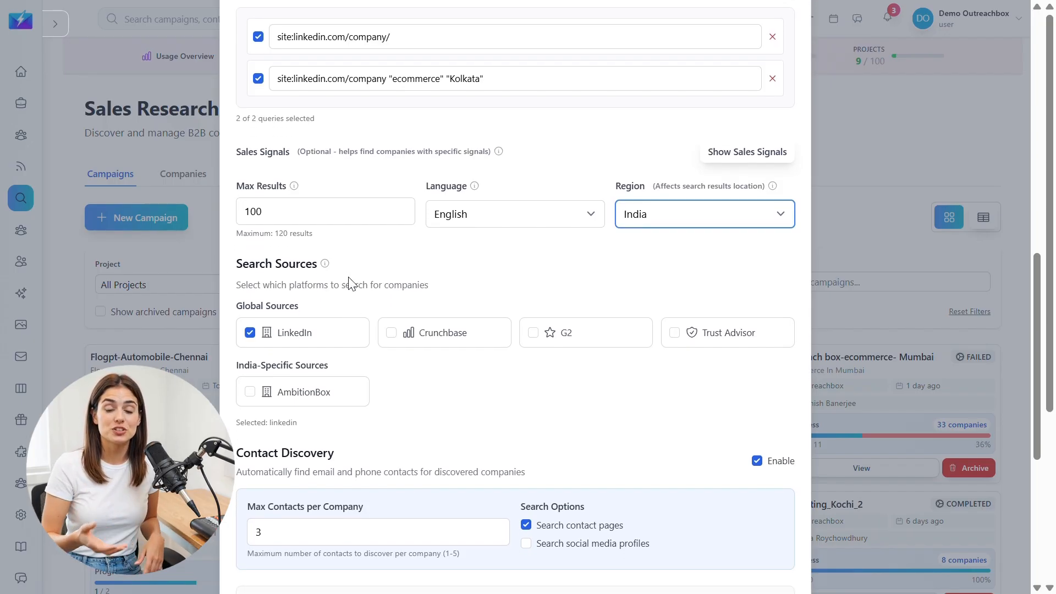
{"action": "scroll", "coordinate": [349, 270], "scroll_direction": "down", "scroll_amount": 1}
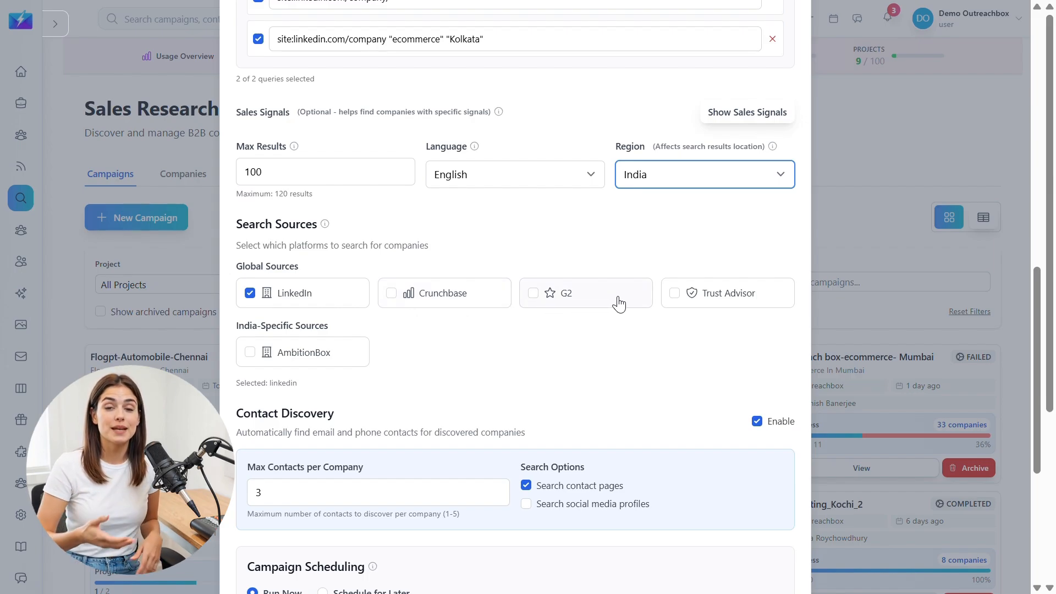
{"action": "left_click", "coordinate": [300, 354]}
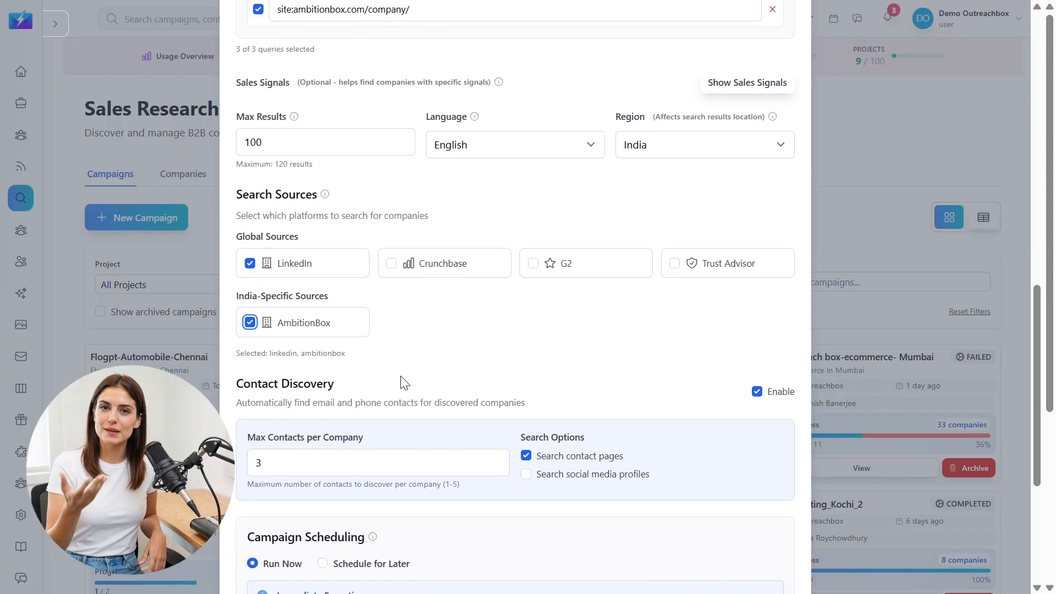
Turn off contact discovery for the campaign.
{"action": "scroll", "coordinate": [405, 383], "scroll_direction": "down", "scroll_amount": 1}
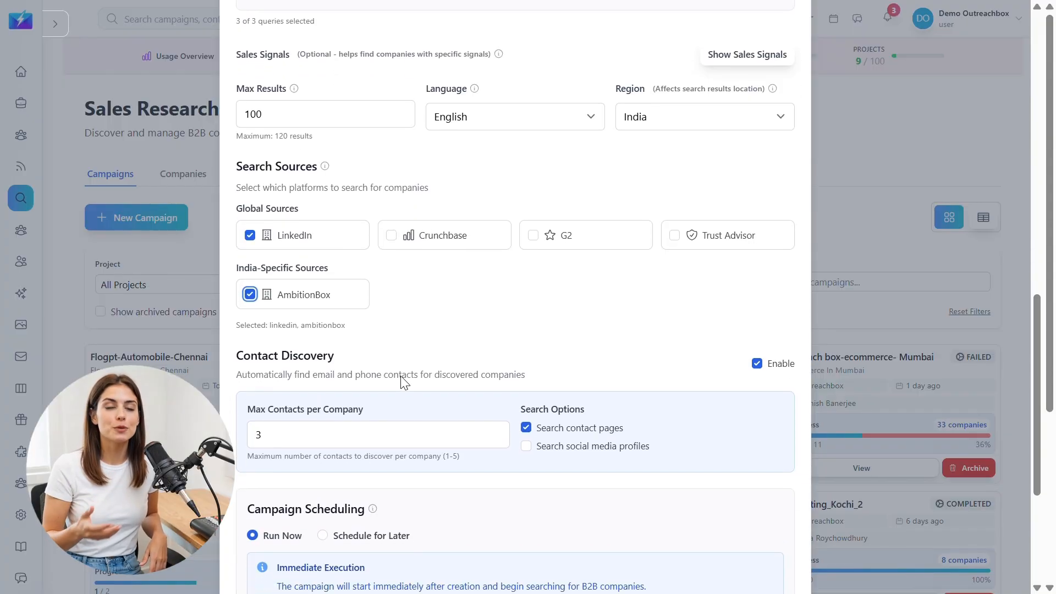
{"action": "left_click", "coordinate": [756, 363]}
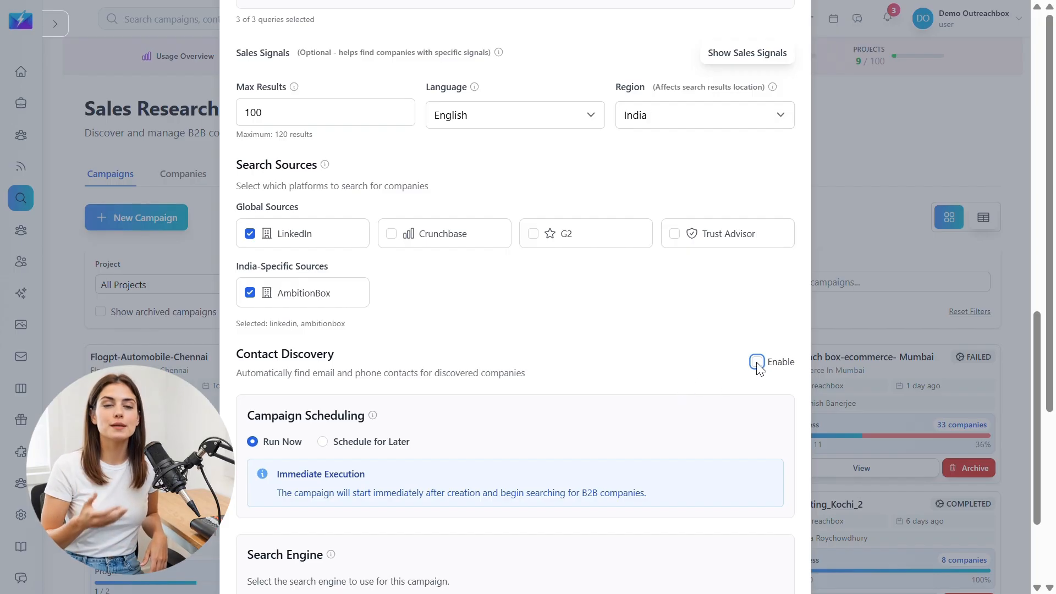
Enable contact discovery with a maximum of 2 contacts per company, searching both contact pages and social media profiles.
{"action": "left_click", "coordinate": [757, 362]}
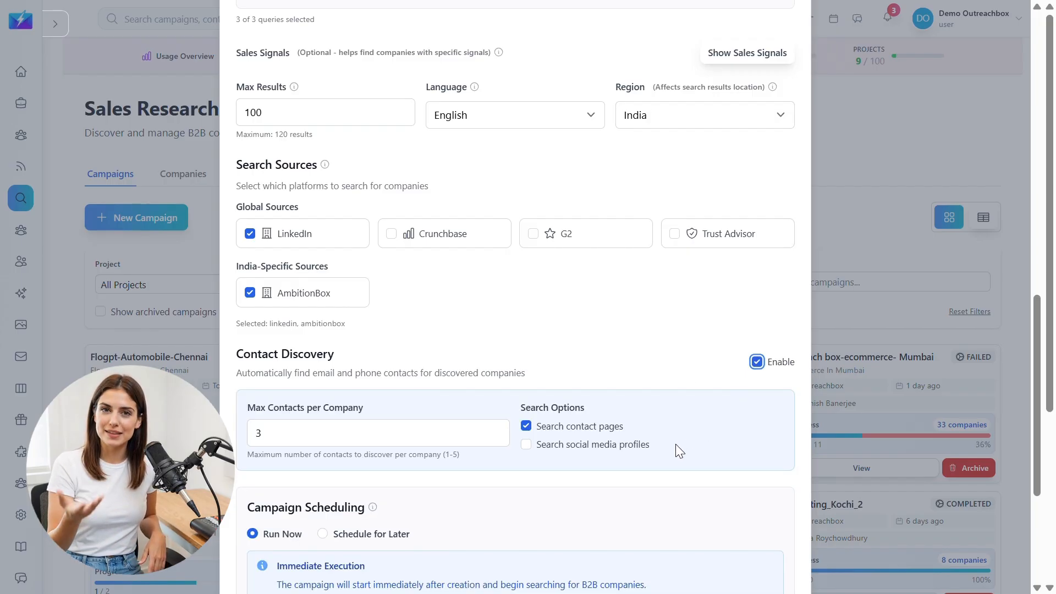
{"action": "scroll", "coordinate": [671, 443], "scroll_direction": "down", "scroll_amount": 1}
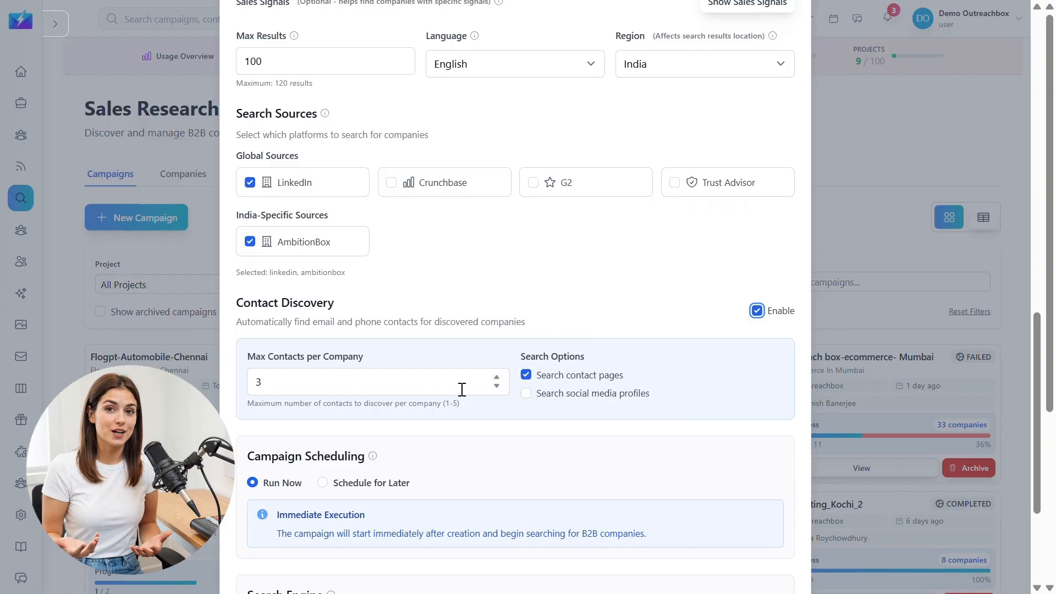
{"action": "left_click", "coordinate": [462, 390]}
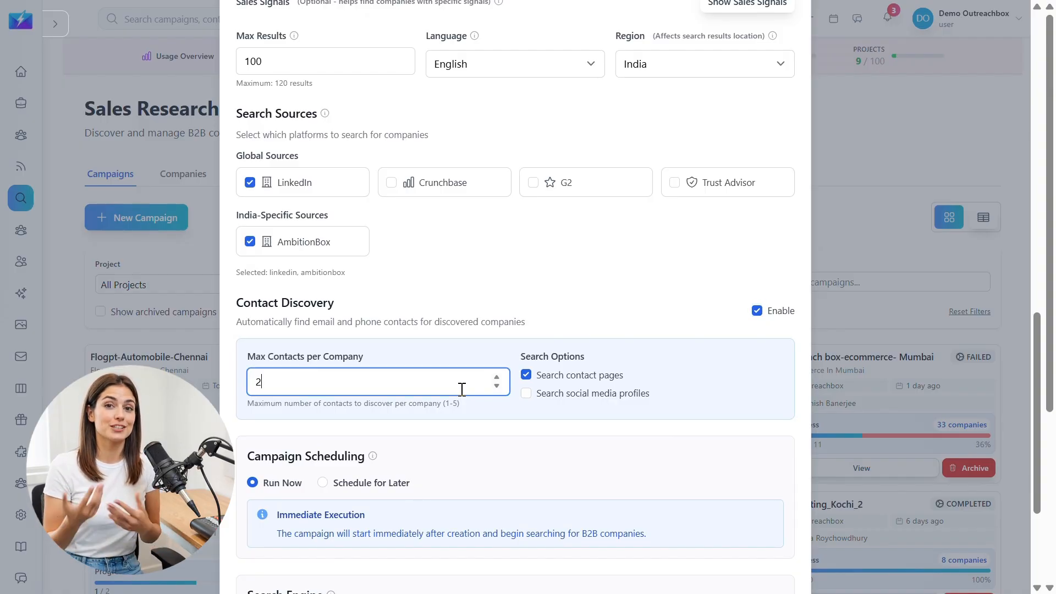
{"action": "left_click", "coordinate": [508, 417]}
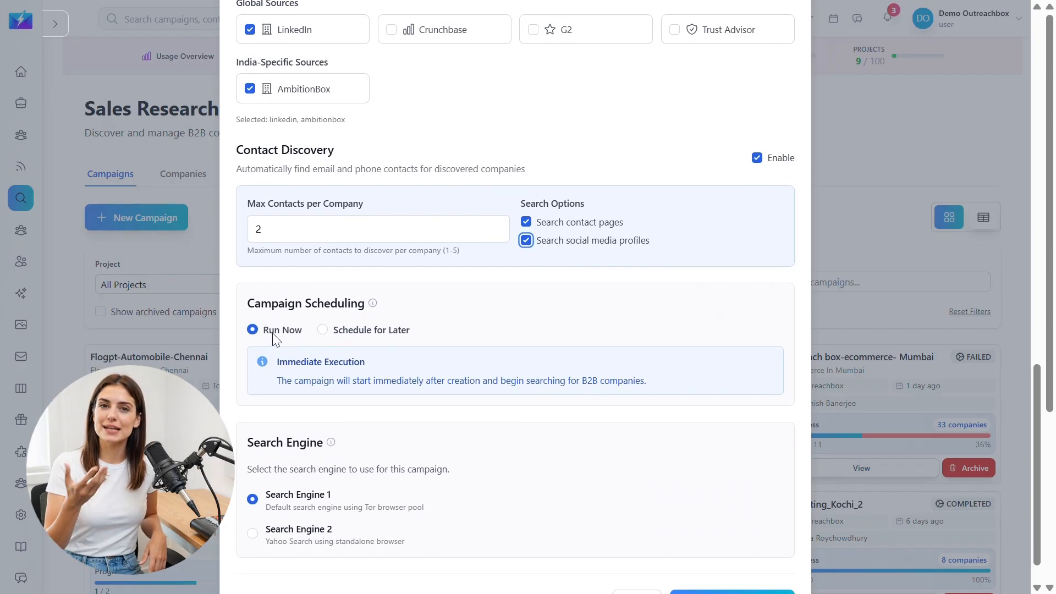
Try scheduling the campaign for 01/22/2026 at 05:30 PM, and return it to Run Now.
{"action": "left_click", "coordinate": [323, 330]}
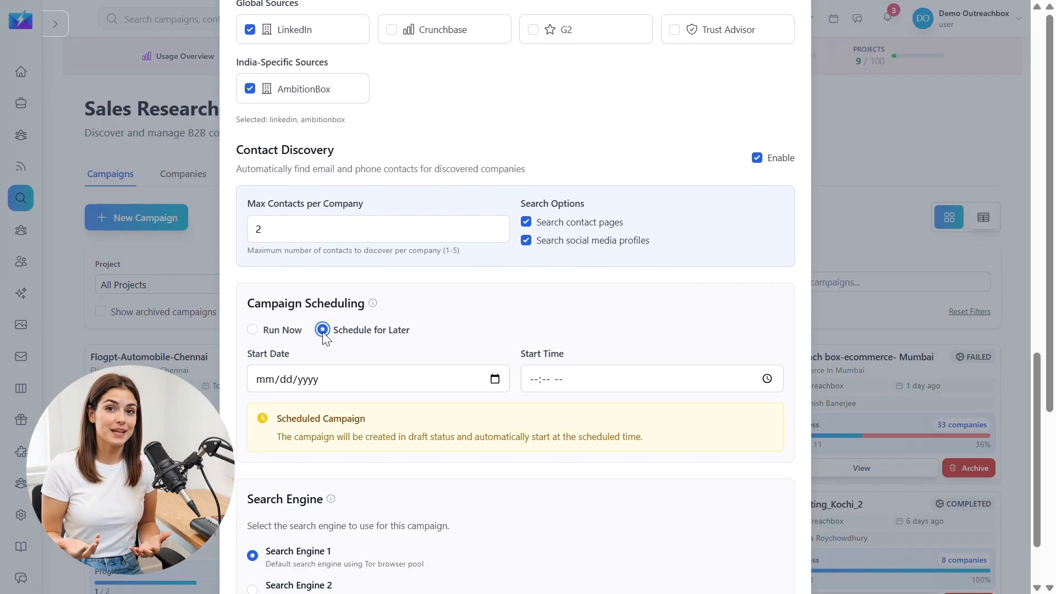
{"action": "left_click", "coordinate": [494, 380]}
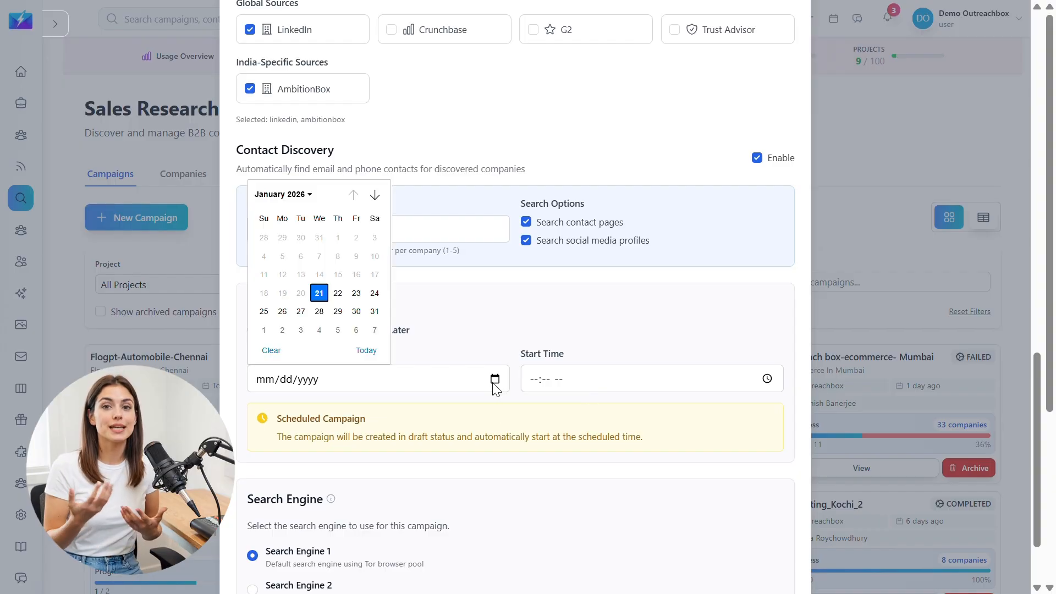
{"action": "left_click", "coordinate": [338, 293]}
{"action": "left_click", "coordinate": [767, 378]}
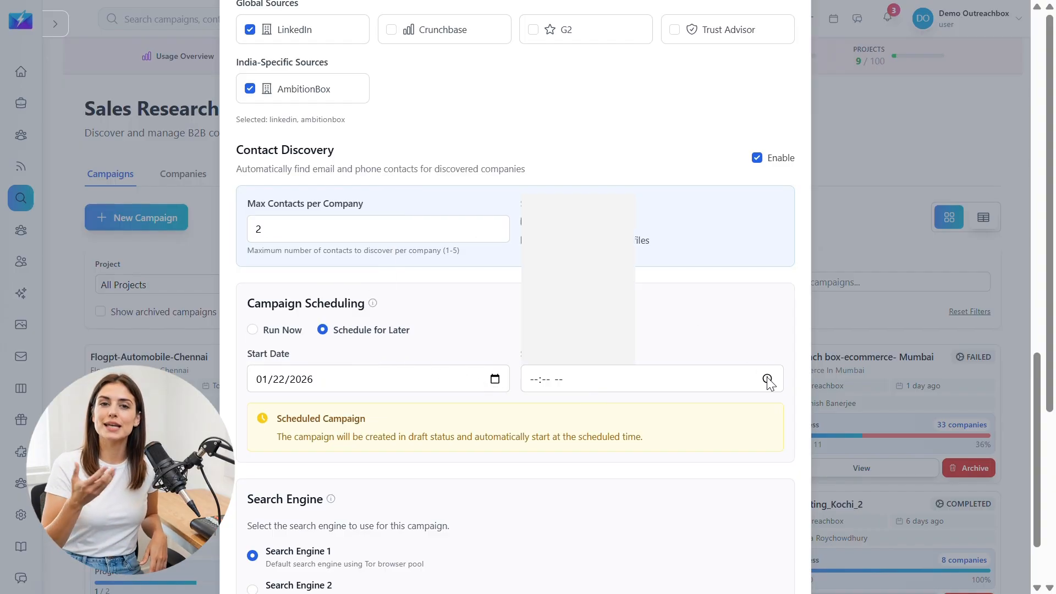
{"action": "left_click", "coordinate": [580, 251]}
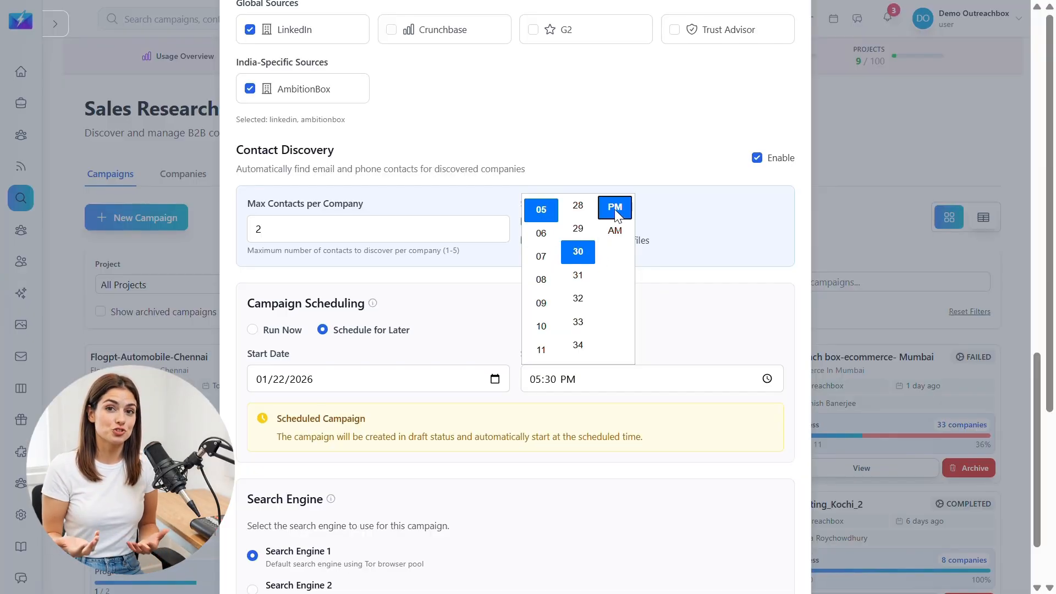
{"action": "left_click", "coordinate": [693, 324]}
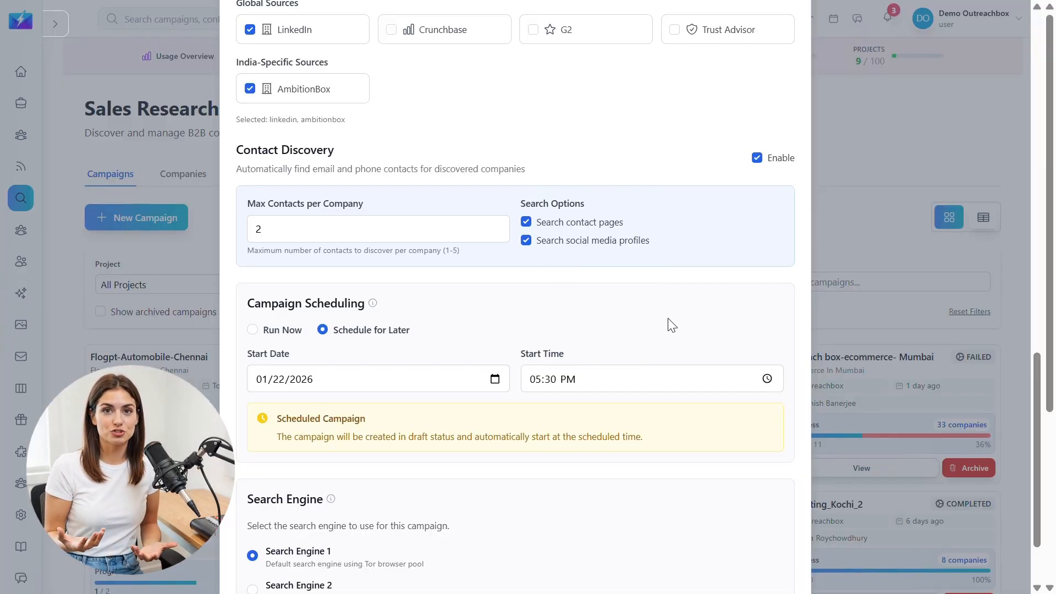
{"action": "left_click", "coordinate": [254, 330]}
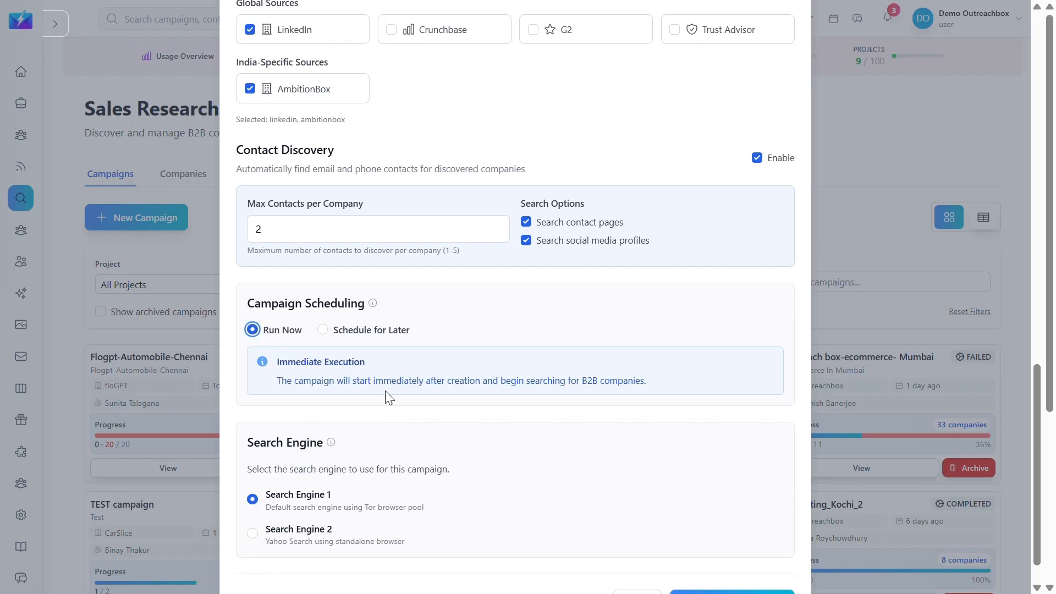
Select Search Engine 1, the default engine using the Tor browser pool, for the campaign.
{"action": "scroll", "coordinate": [432, 416], "scroll_direction": "down", "scroll_amount": 1}
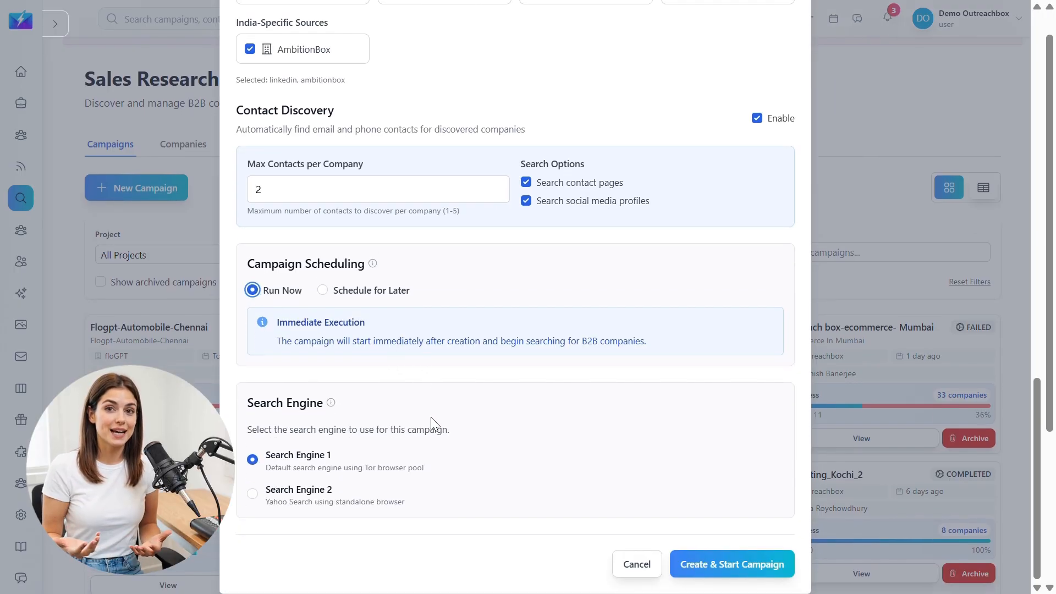
{"action": "left_click", "coordinate": [254, 500]}
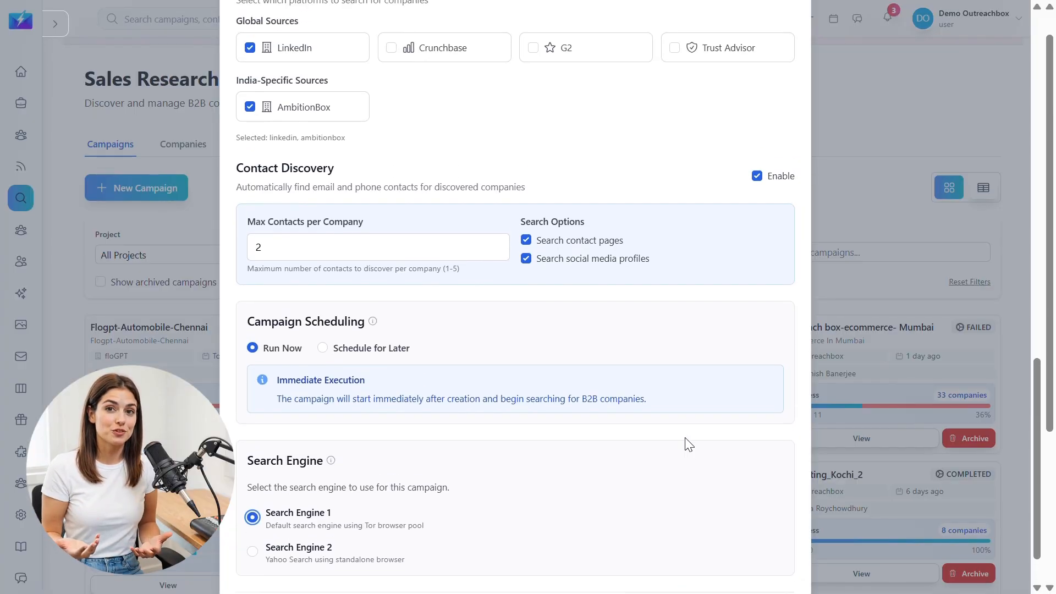
Review the keywords, queries, sources and contact settings of the new campaign, and create and start it.
{"action": "scroll", "coordinate": [687, 443], "scroll_direction": "up", "scroll_amount": 7}
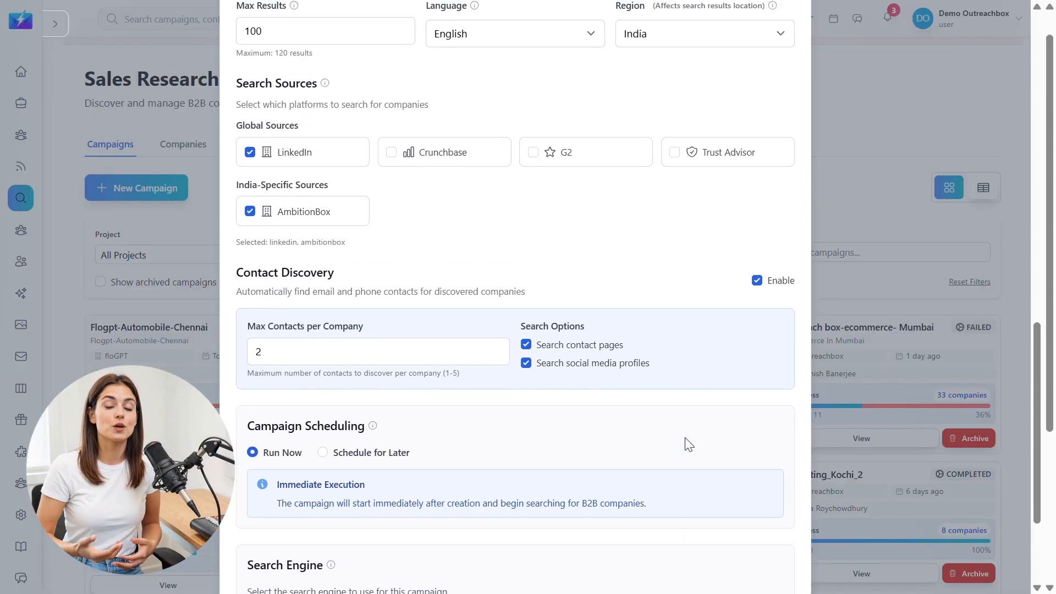
{"action": "scroll", "coordinate": [687, 443], "scroll_direction": "up", "scroll_amount": 6}
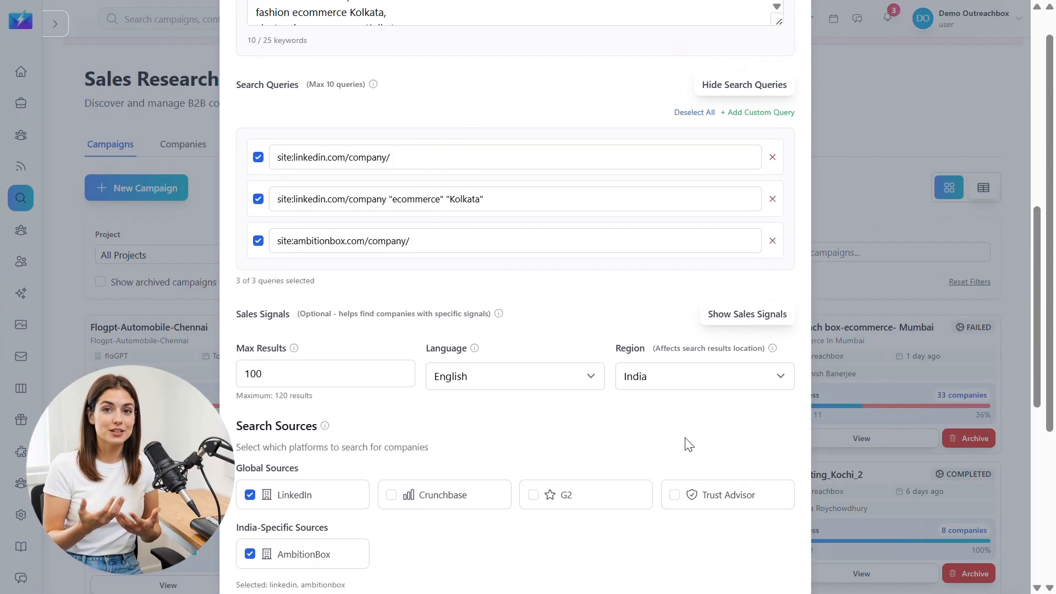
{"action": "scroll", "coordinate": [686, 437], "scroll_direction": "up", "scroll_amount": 5}
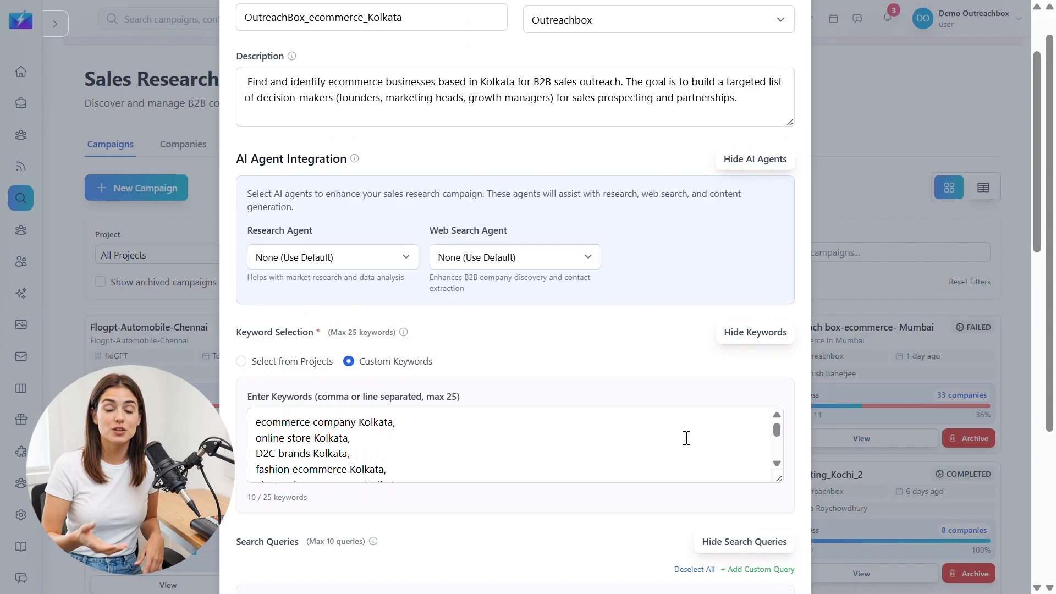
{"action": "scroll", "coordinate": [686, 434], "scroll_direction": "down", "scroll_amount": 4}
{"action": "scroll", "coordinate": [809, 457], "scroll_direction": "down", "scroll_amount": 18}
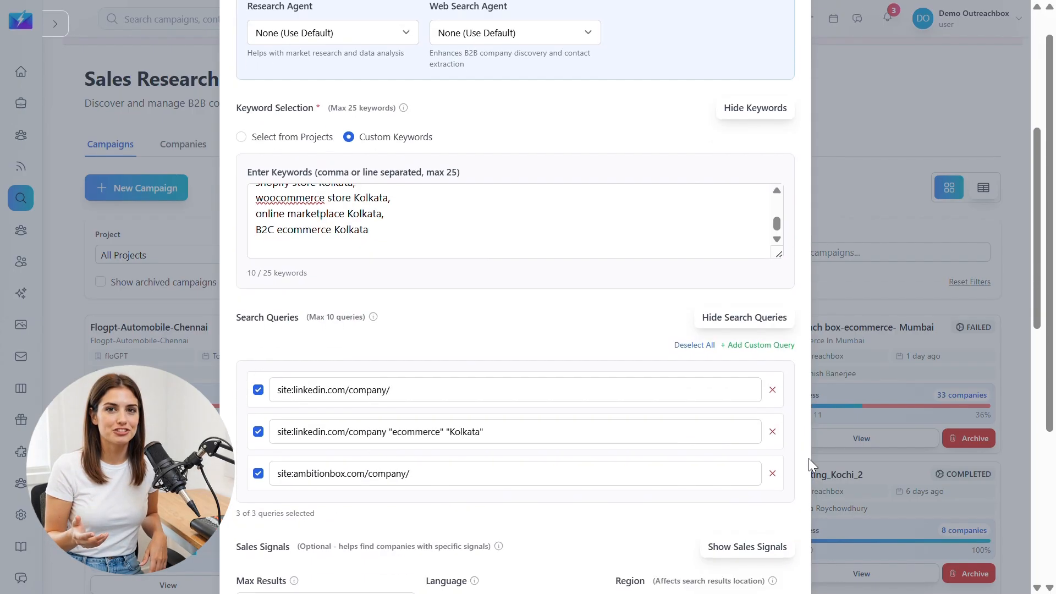
{"action": "scroll", "coordinate": [809, 457], "scroll_direction": "down", "scroll_amount": 2}
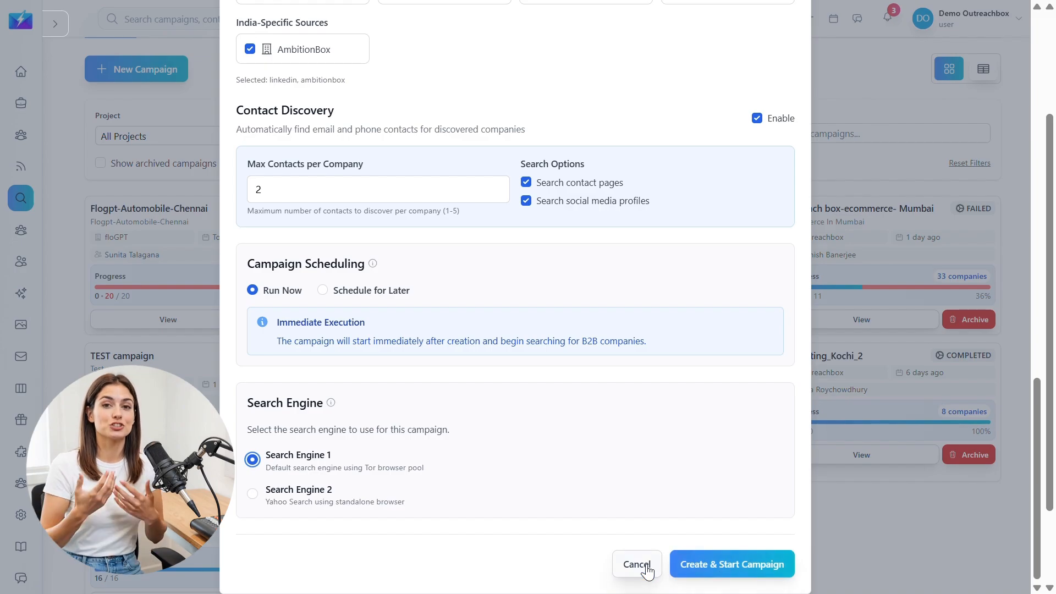
{"action": "left_click", "coordinate": [704, 566]}
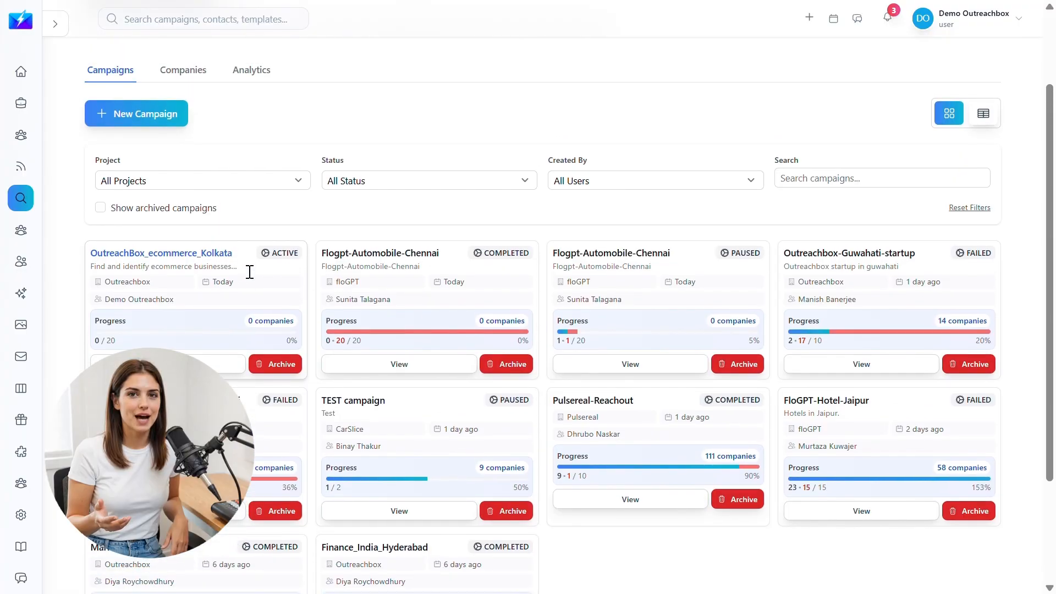
Look over the campaign cards and open the OutreachBox_ecommerce_Kolkata campaign for viewing.
{"action": "scroll", "coordinate": [250, 275], "scroll_direction": "up", "scroll_amount": 1}
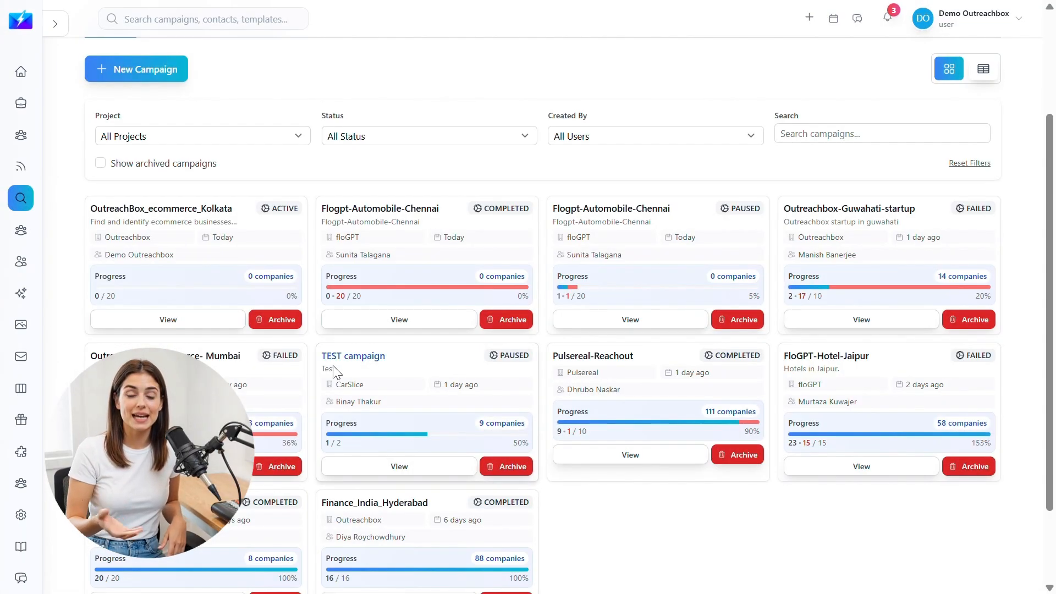
{"action": "scroll", "coordinate": [249, 272], "scroll_direction": "up", "scroll_amount": 1}
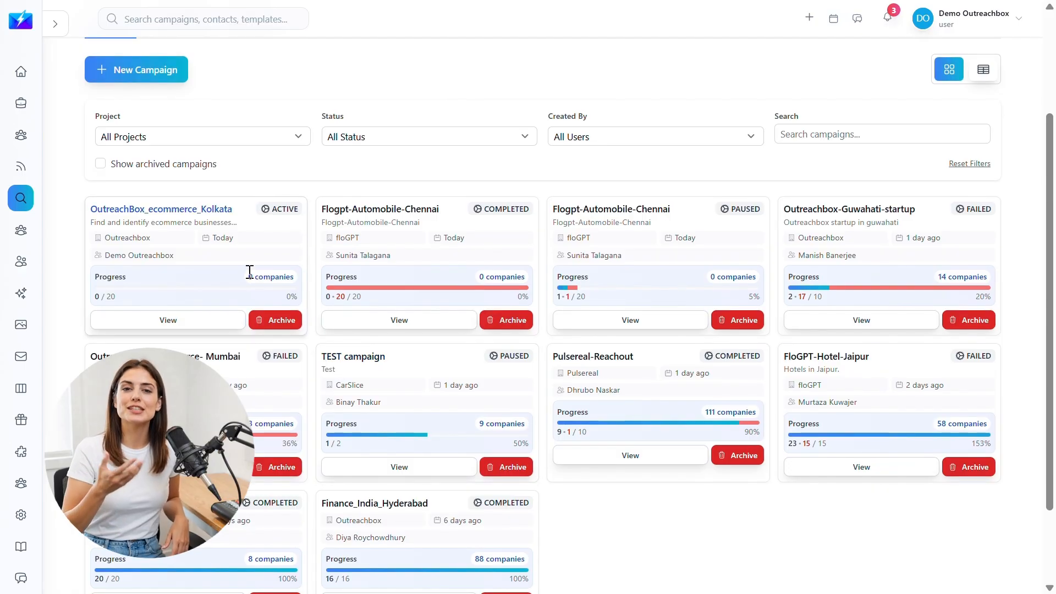
{"action": "scroll", "coordinate": [250, 273], "scroll_direction": "up", "scroll_amount": 2}
{"action": "scroll", "coordinate": [250, 271], "scroll_direction": "up", "scroll_amount": 2}
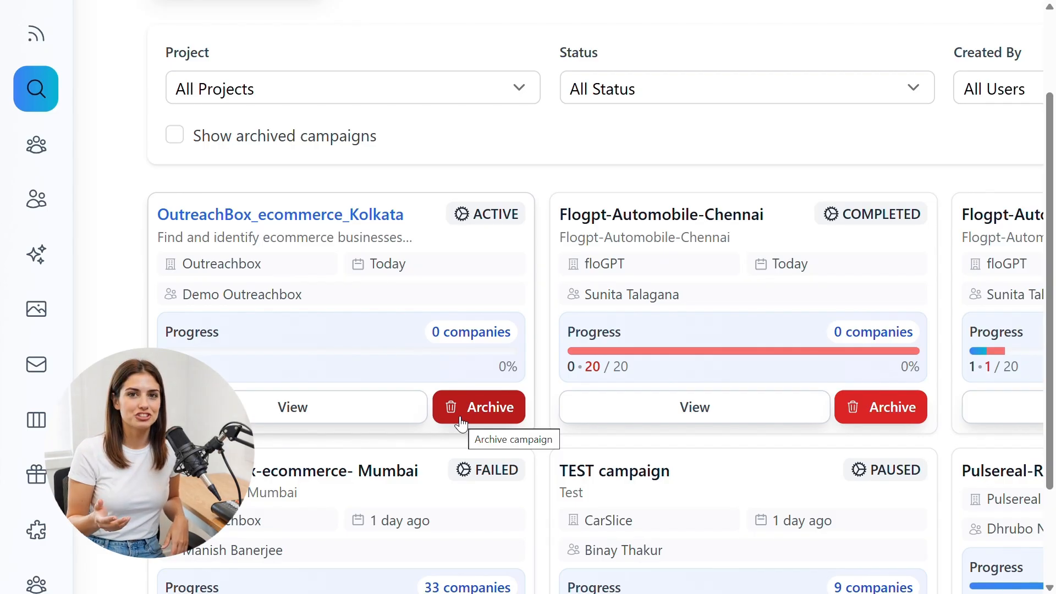
{"action": "left_click", "coordinate": [387, 412]}
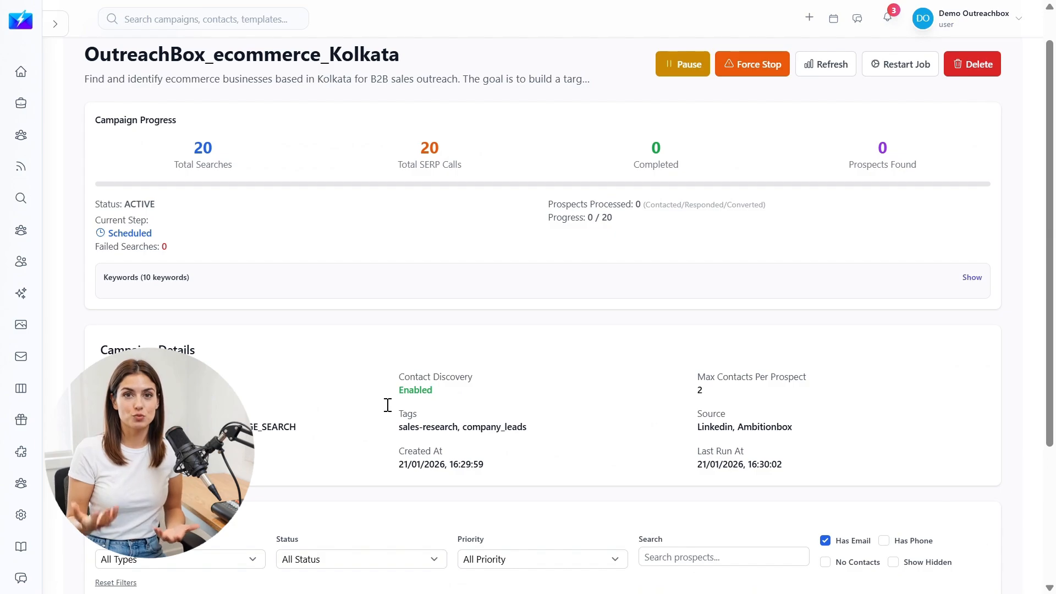
Examine the Kolkata campaign's progress and status, show its keywords, and check the campaign details and prospect filters.
{"action": "scroll", "coordinate": [387, 406], "scroll_direction": "up", "scroll_amount": 1}
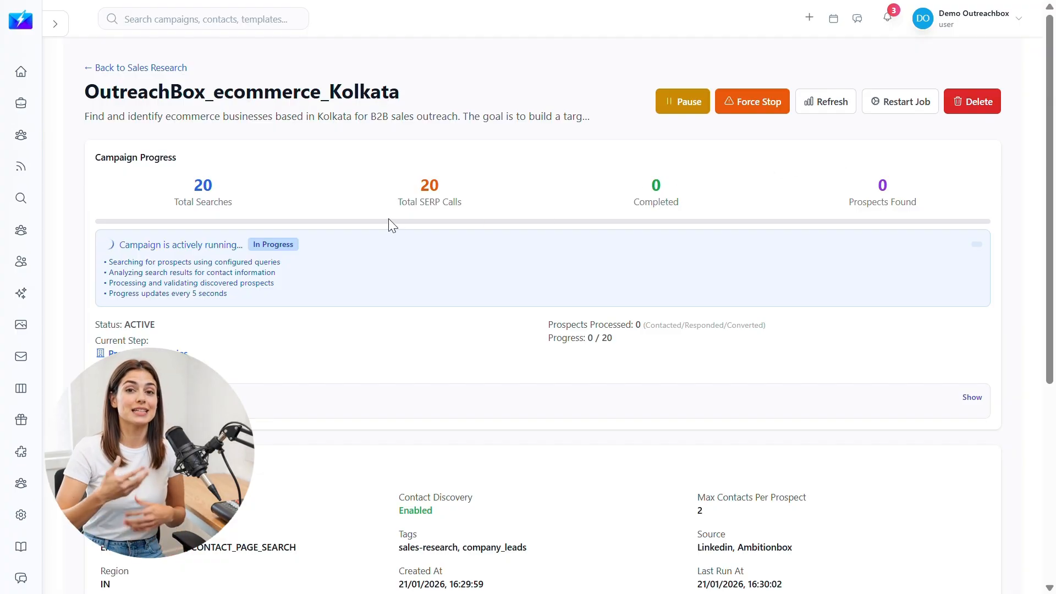
{"action": "scroll", "coordinate": [388, 218], "scroll_direction": "down", "scroll_amount": 1}
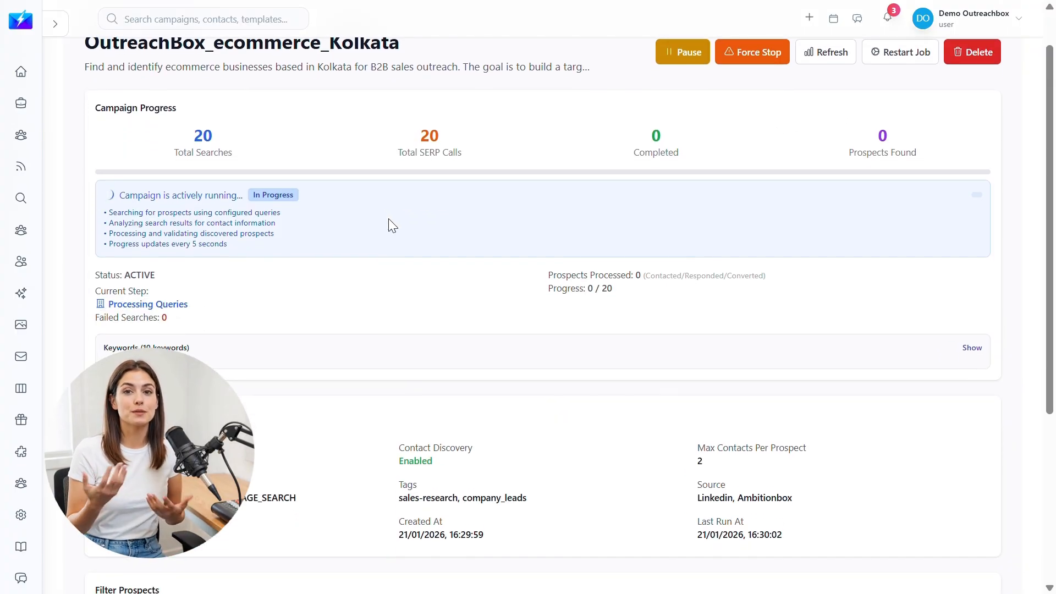
{"action": "scroll", "coordinate": [388, 219], "scroll_direction": "down", "scroll_amount": 1}
{"action": "scroll", "coordinate": [391, 226], "scroll_direction": "down", "scroll_amount": 1}
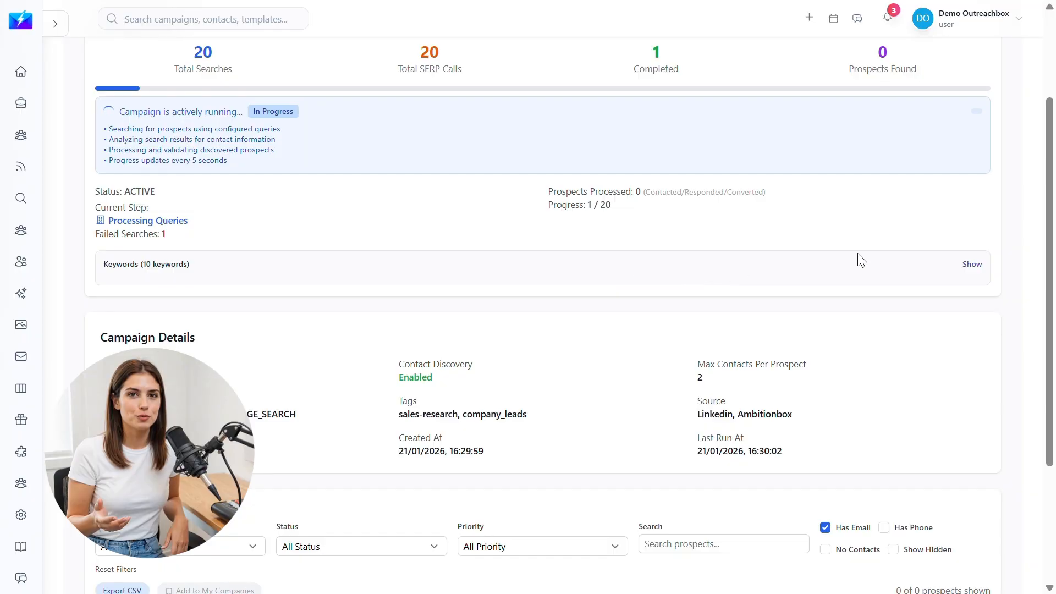
{"action": "left_click", "coordinate": [972, 265]}
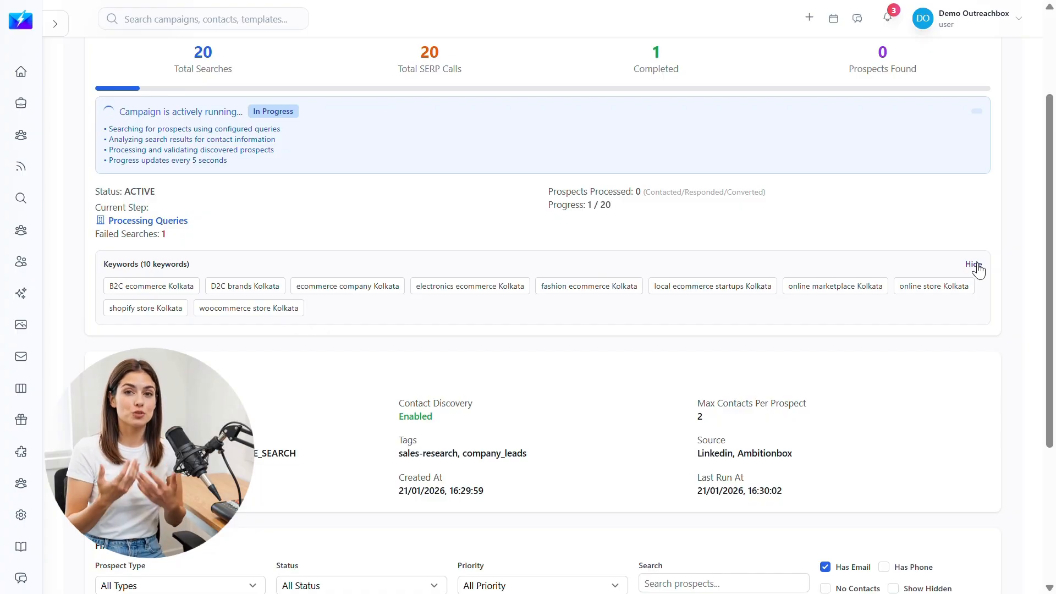
{"action": "scroll", "coordinate": [993, 312], "scroll_direction": "down", "scroll_amount": 1}
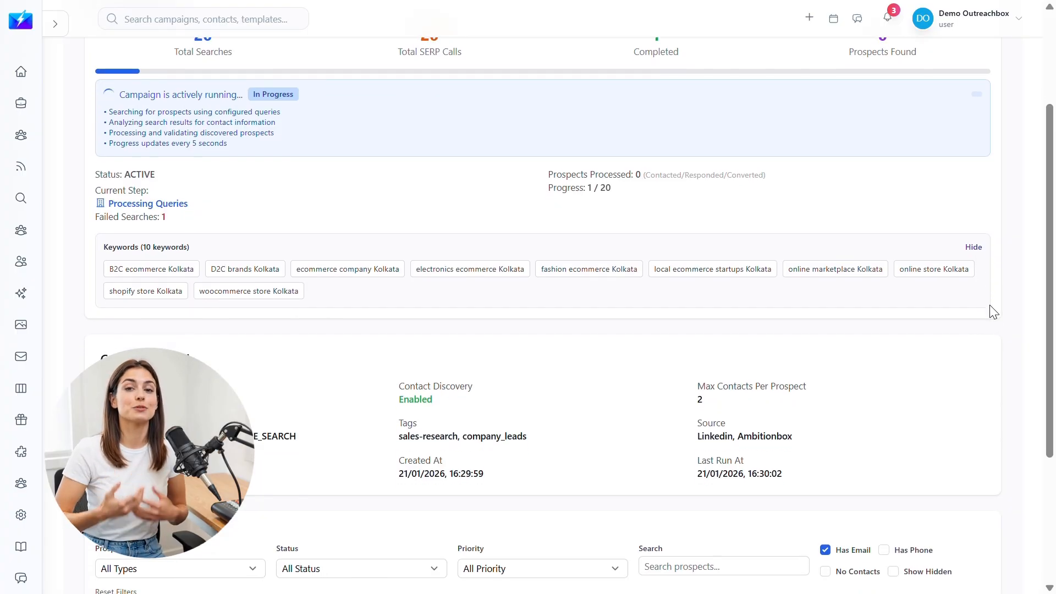
{"action": "scroll", "coordinate": [993, 312], "scroll_direction": "down", "scroll_amount": 2}
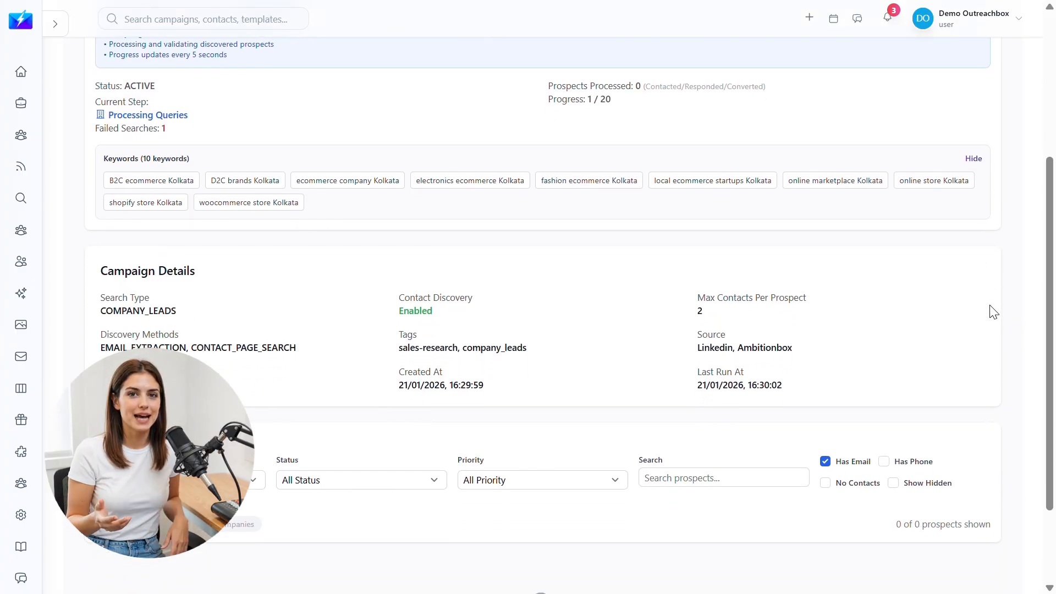
{"action": "scroll", "coordinate": [993, 311], "scroll_direction": "down", "scroll_amount": 2}
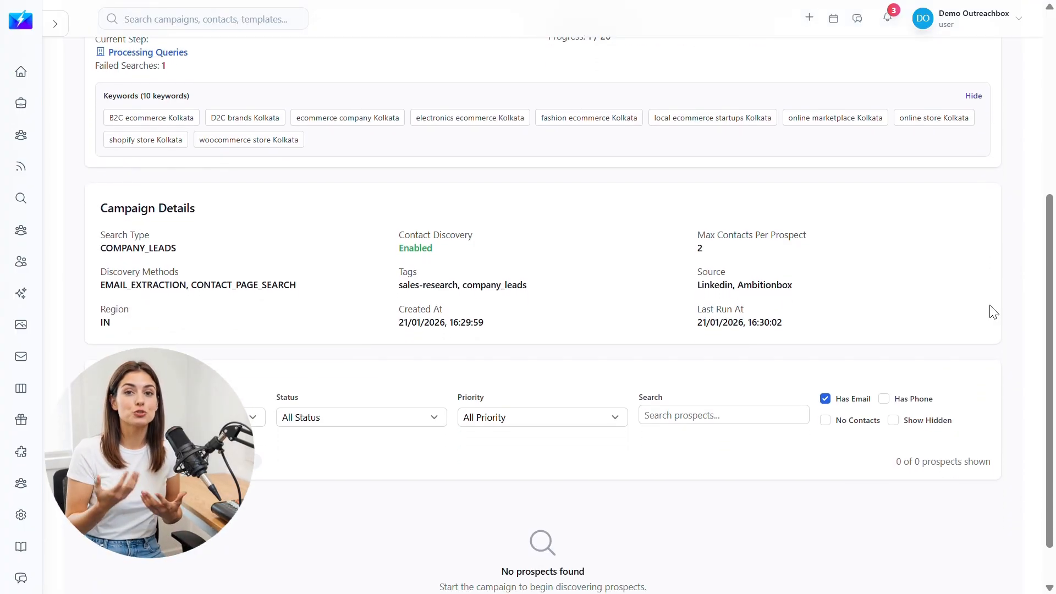
{"action": "scroll", "coordinate": [993, 312], "scroll_direction": "down", "scroll_amount": 1}
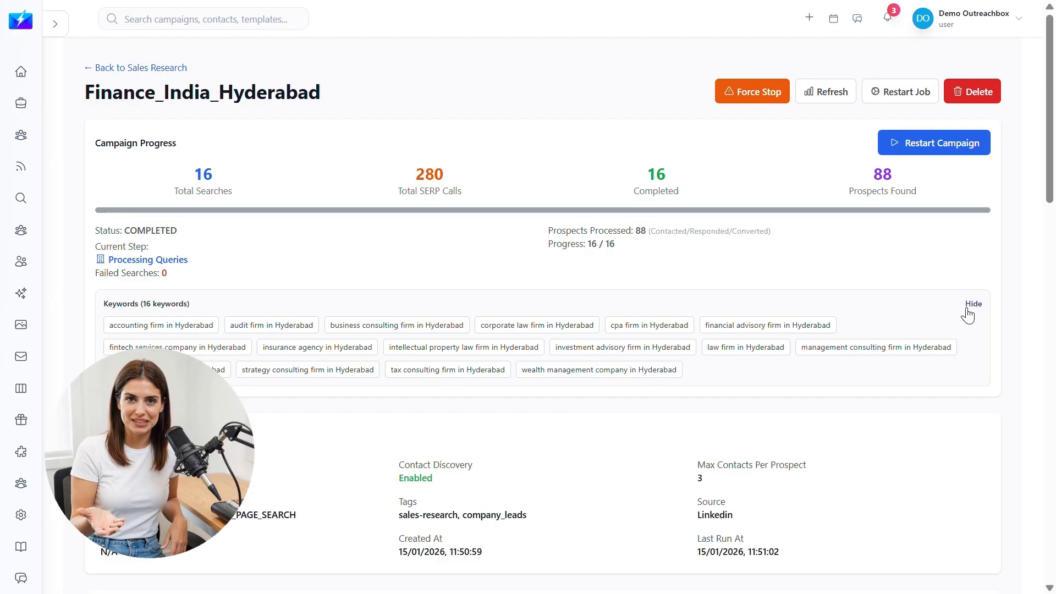
Look through the Finance_India_Hyderabad campaign's progress, keywords, details and list of discovered prospects.
{"action": "scroll", "coordinate": [968, 315], "scroll_direction": "down", "scroll_amount": 3}
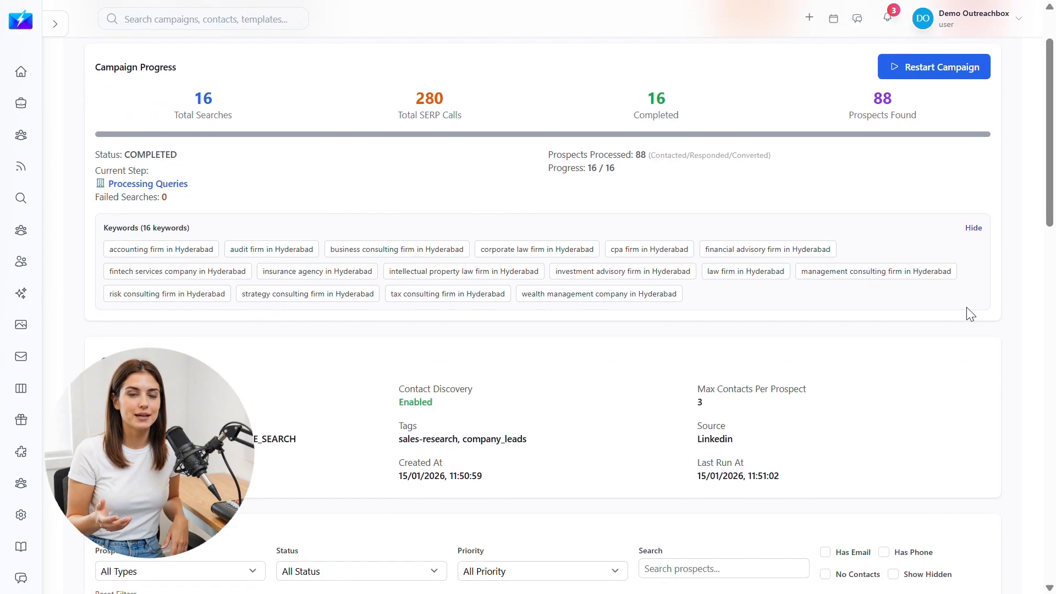
{"action": "scroll", "coordinate": [969, 314], "scroll_direction": "down", "scroll_amount": 3}
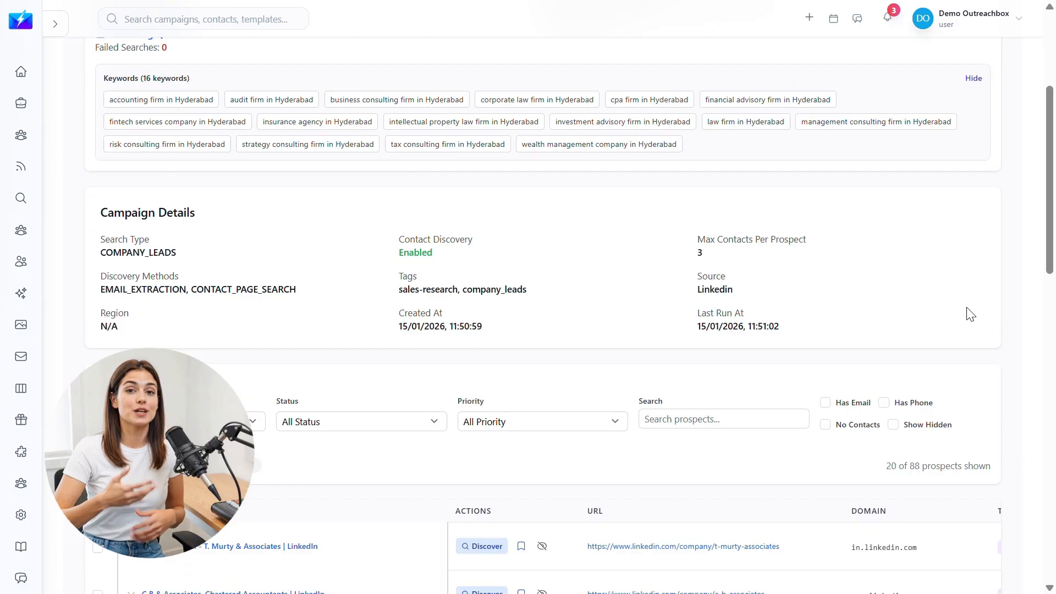
{"action": "scroll", "coordinate": [970, 315], "scroll_direction": "down", "scroll_amount": 2}
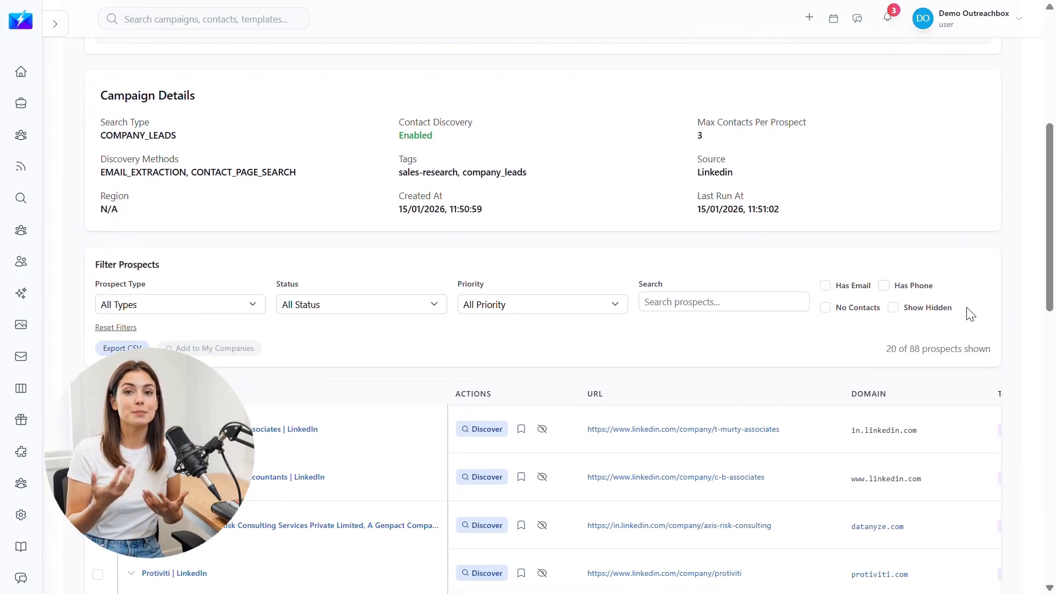
{"action": "scroll", "coordinate": [970, 315], "scroll_direction": "down", "scroll_amount": 1}
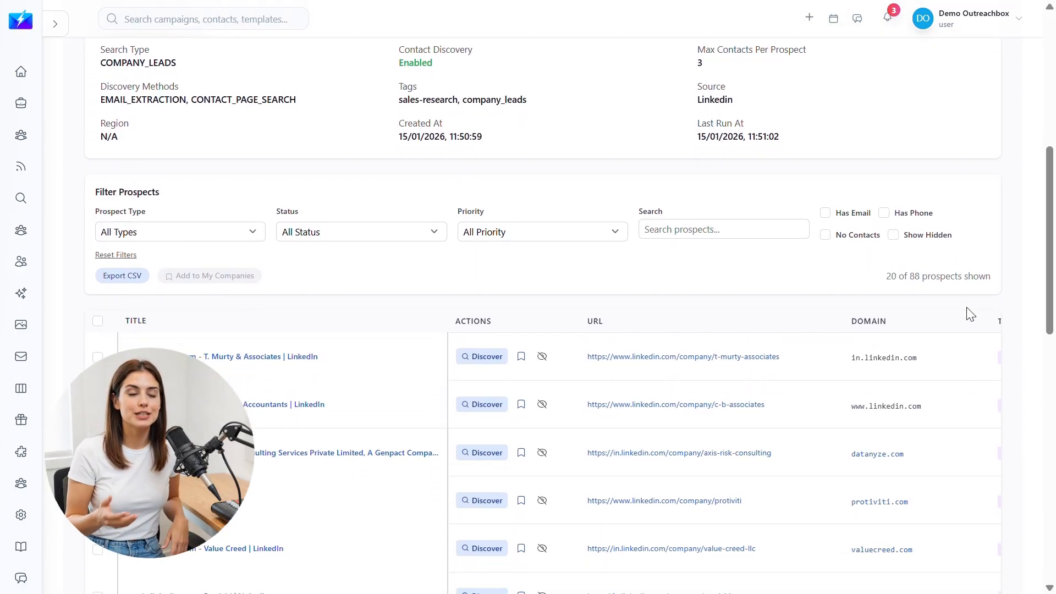
{"action": "scroll", "coordinate": [969, 315], "scroll_direction": "down", "scroll_amount": 1}
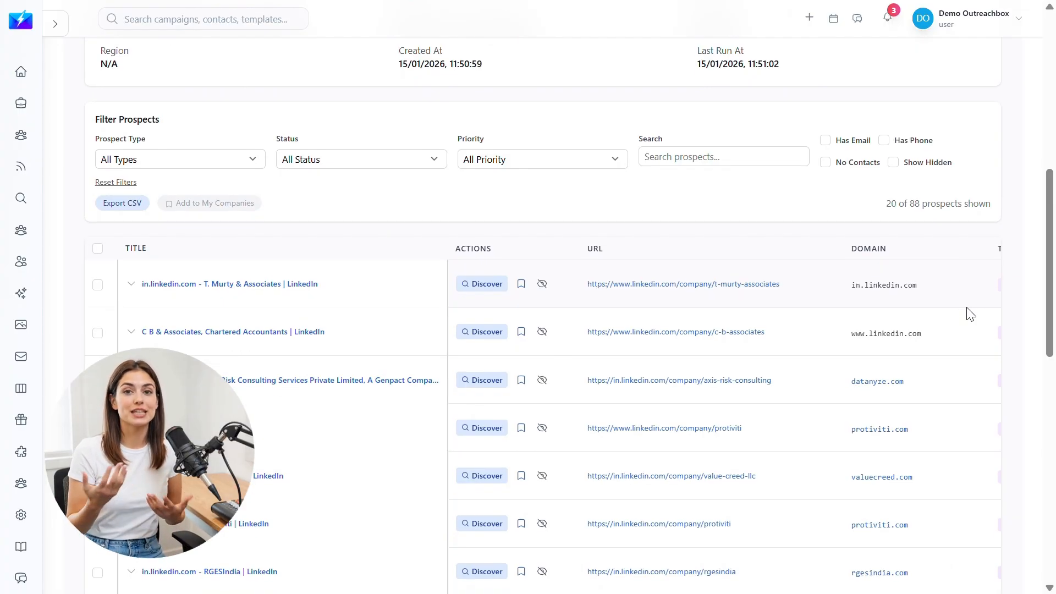
Examine the URL, domain, type, status, keyword, job and contacts columns of the Finance_India_Hyderabad prospect table.
{"action": "scroll", "coordinate": [970, 314], "scroll_direction": "right", "scroll_amount": 3}
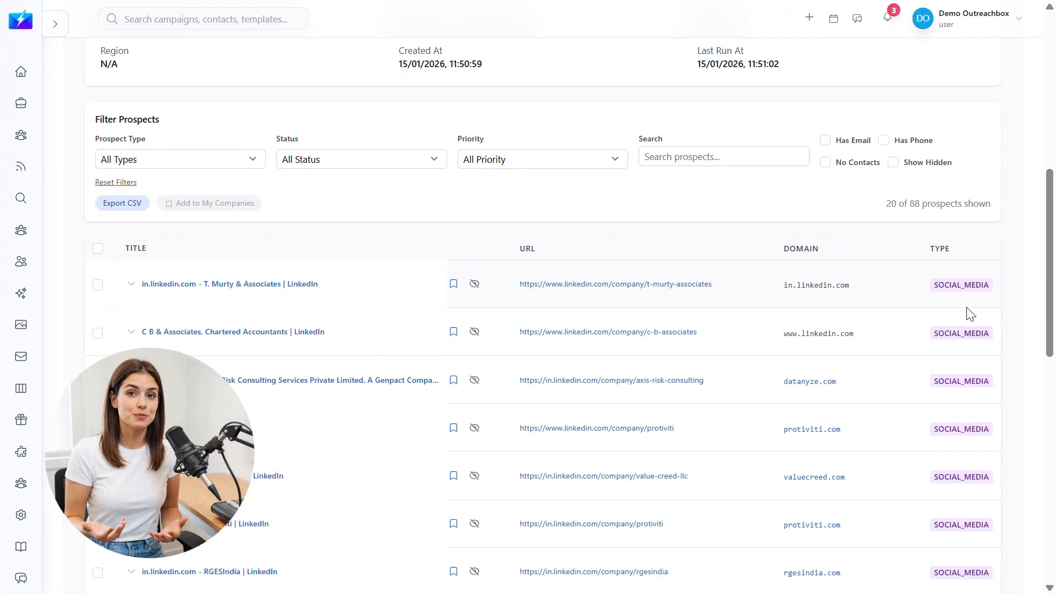
{"action": "scroll", "coordinate": [970, 315], "scroll_direction": "right", "scroll_amount": 4}
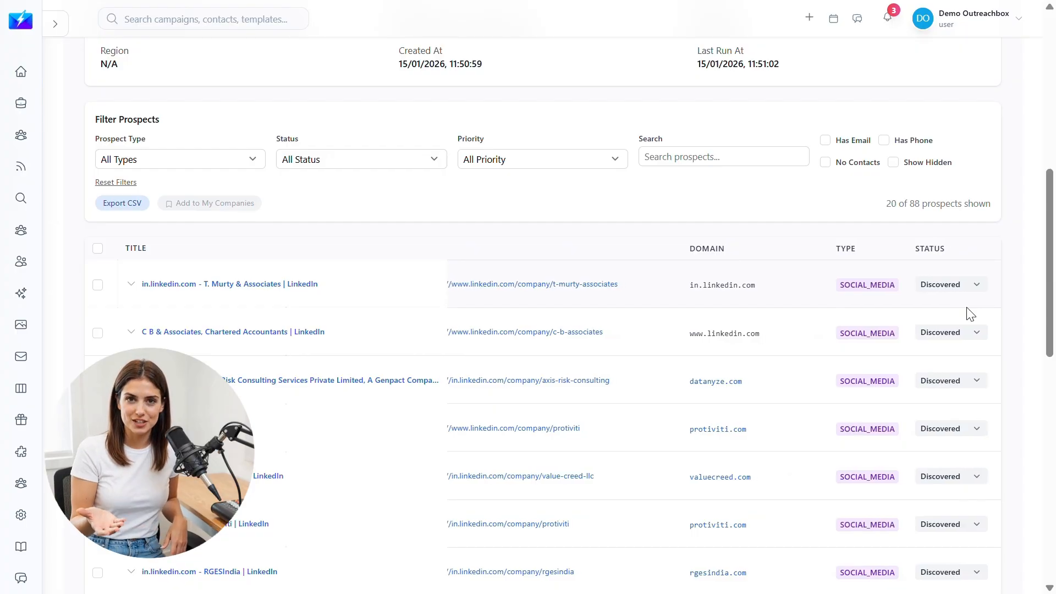
{"action": "scroll", "coordinate": [970, 315], "scroll_direction": "right", "scroll_amount": 5}
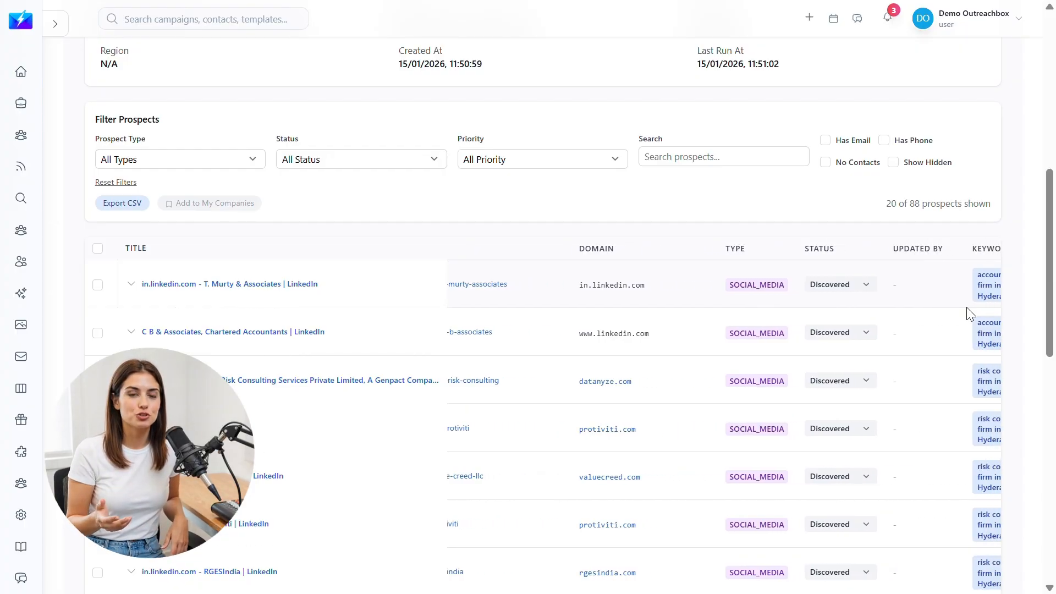
{"action": "scroll", "coordinate": [969, 314], "scroll_direction": "right", "scroll_amount": 6}
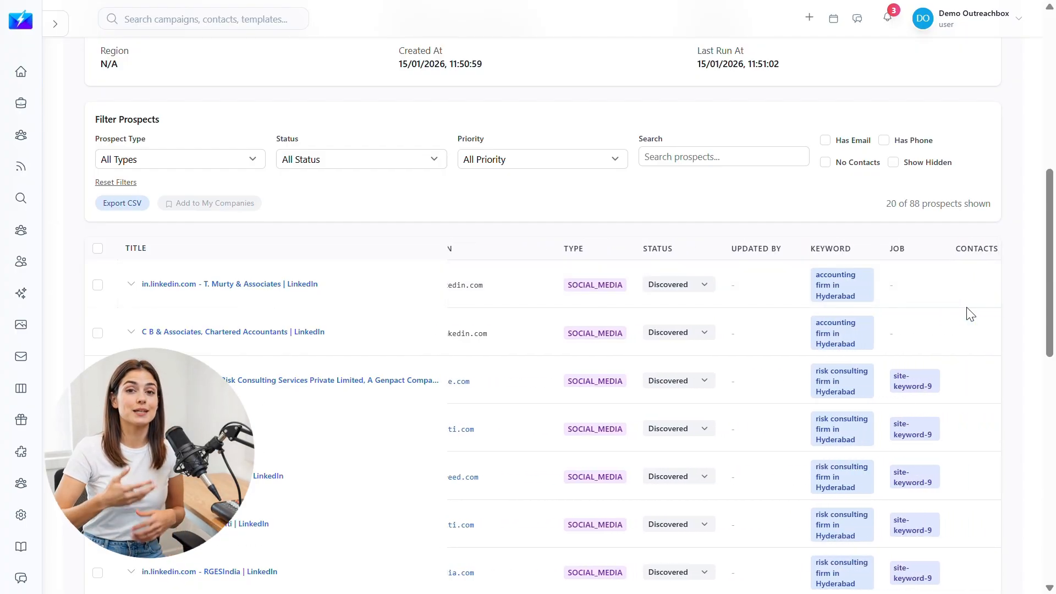
{"action": "scroll", "coordinate": [969, 315], "scroll_direction": "right", "scroll_amount": 1}
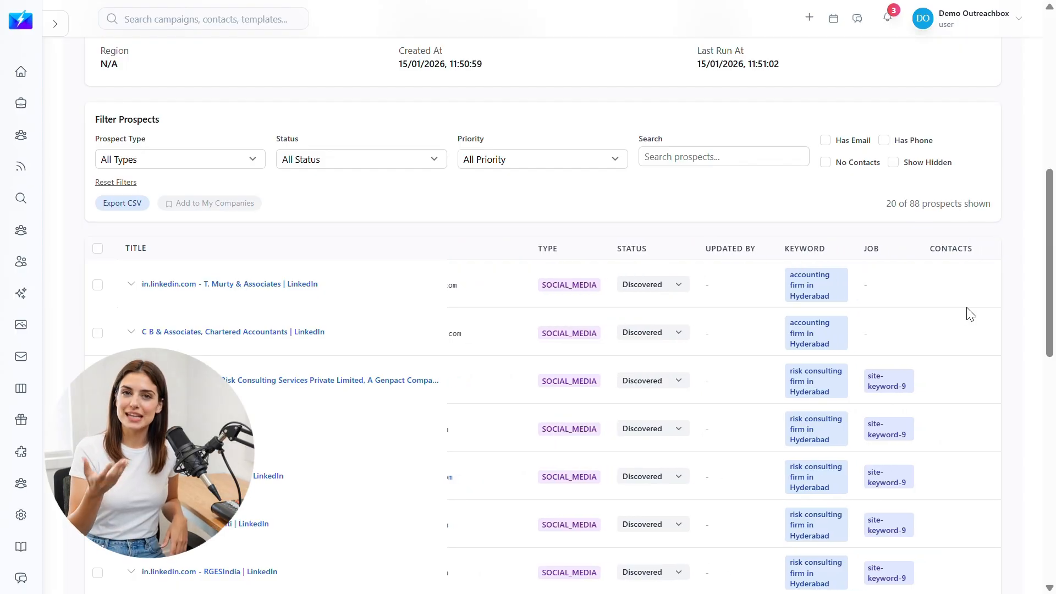
{"action": "scroll", "coordinate": [970, 315], "scroll_direction": "left", "scroll_amount": 7}
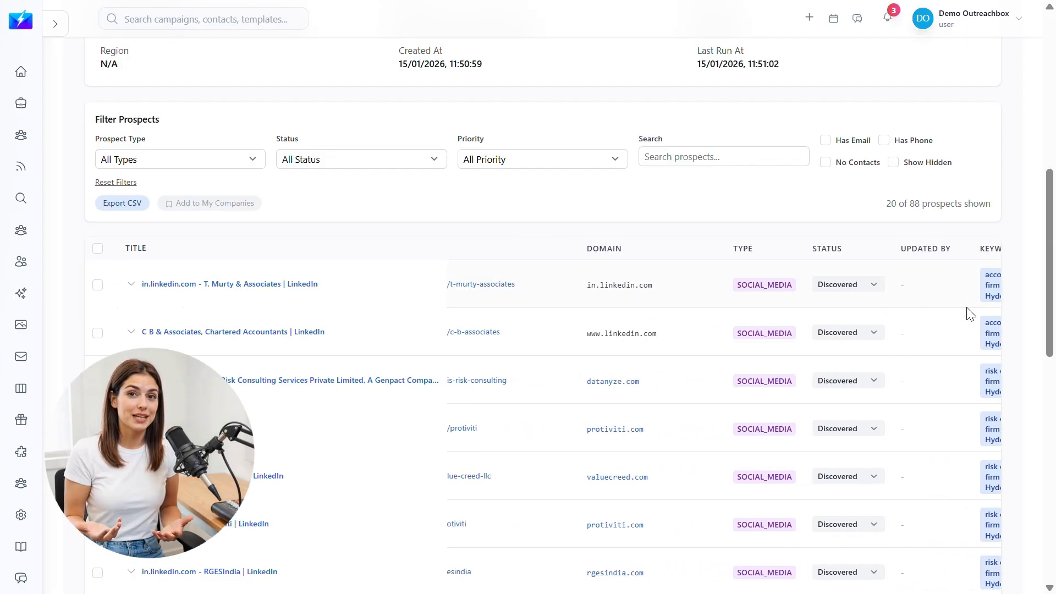
{"action": "scroll", "coordinate": [970, 315], "scroll_direction": "left", "scroll_amount": 6}
{"action": "scroll", "coordinate": [970, 314], "scroll_direction": "left", "scroll_amount": 4}
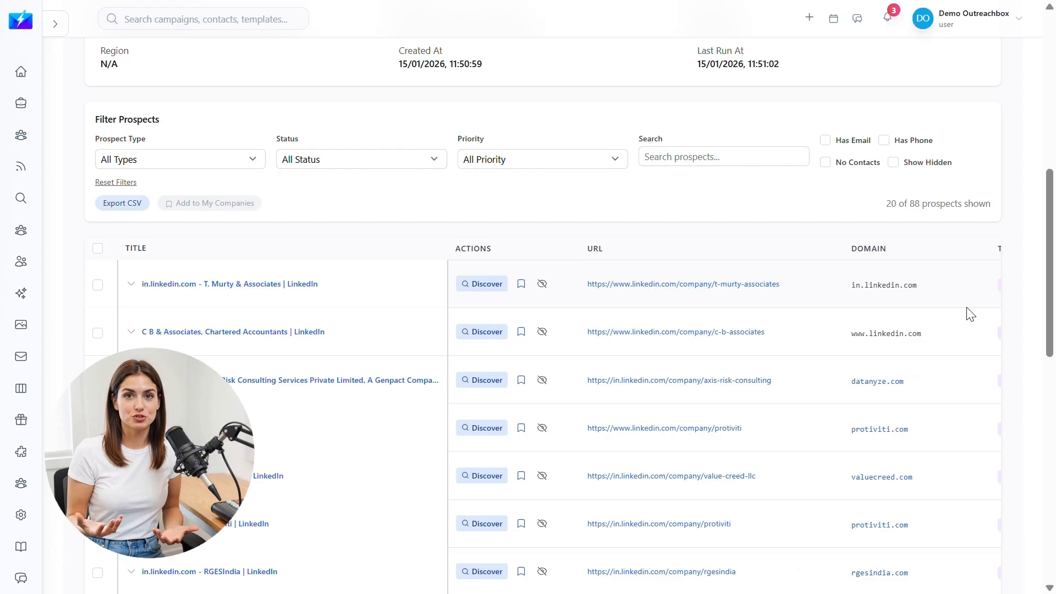
Look down the prospect list and view the discovered contacts of Third eye Detectives, collapsing them again.
{"action": "scroll", "coordinate": [969, 315], "scroll_direction": "down", "scroll_amount": 4}
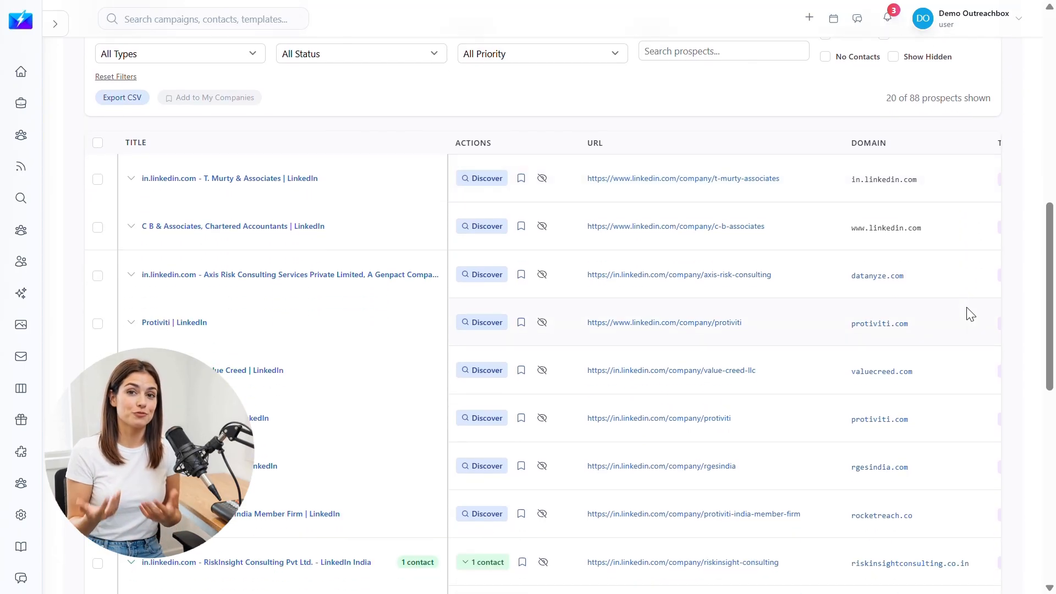
{"action": "scroll", "coordinate": [970, 314], "scroll_direction": "down", "scroll_amount": 1}
{"action": "scroll", "coordinate": [970, 314], "scroll_direction": "down", "scroll_amount": 5}
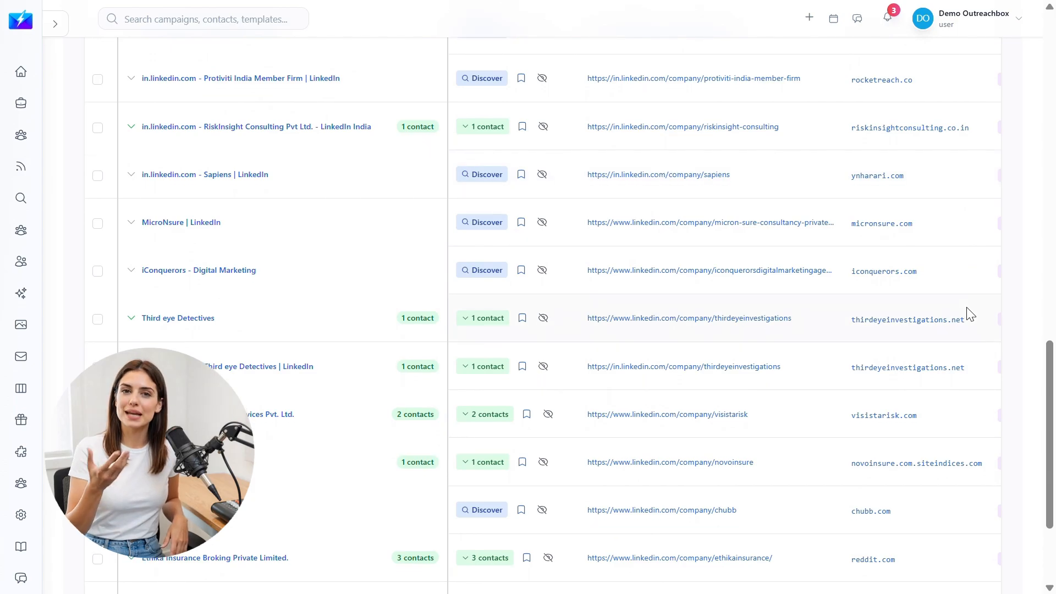
{"action": "scroll", "coordinate": [970, 314], "scroll_direction": "down", "scroll_amount": 3}
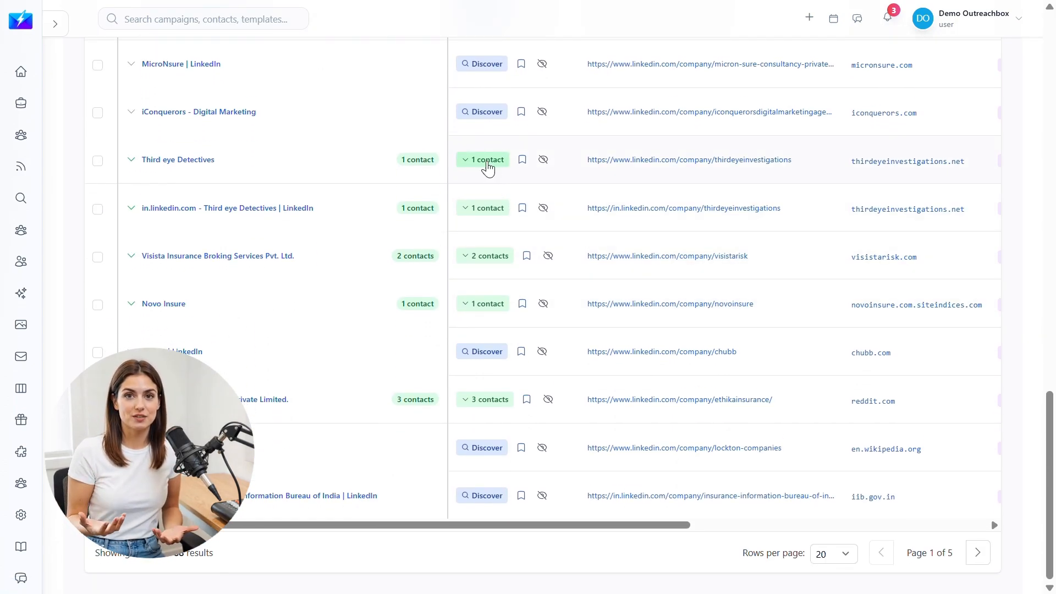
{"action": "left_click", "coordinate": [483, 160]}
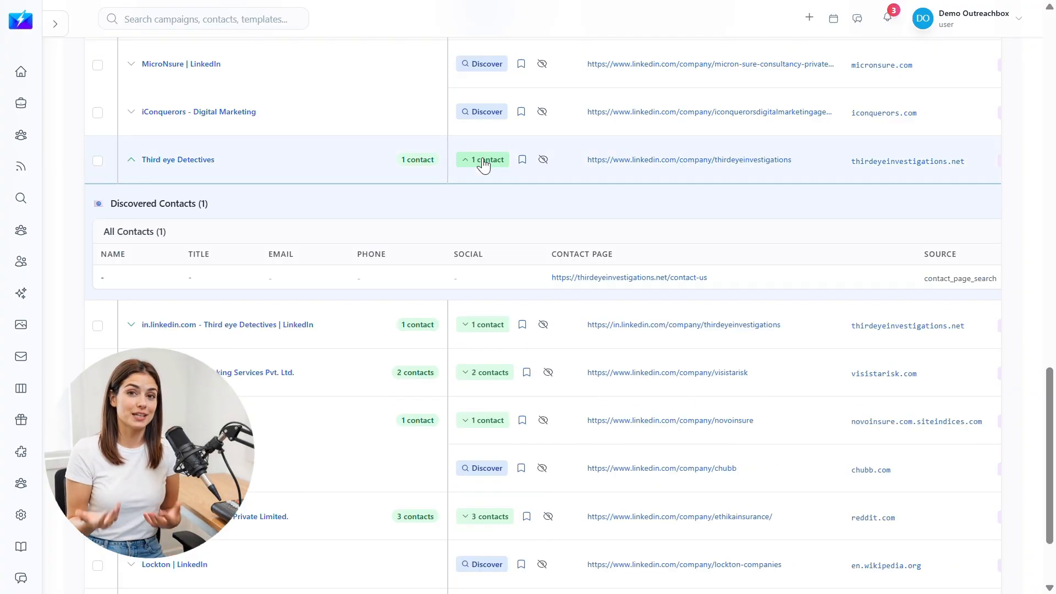
{"action": "left_click", "coordinate": [483, 160]}
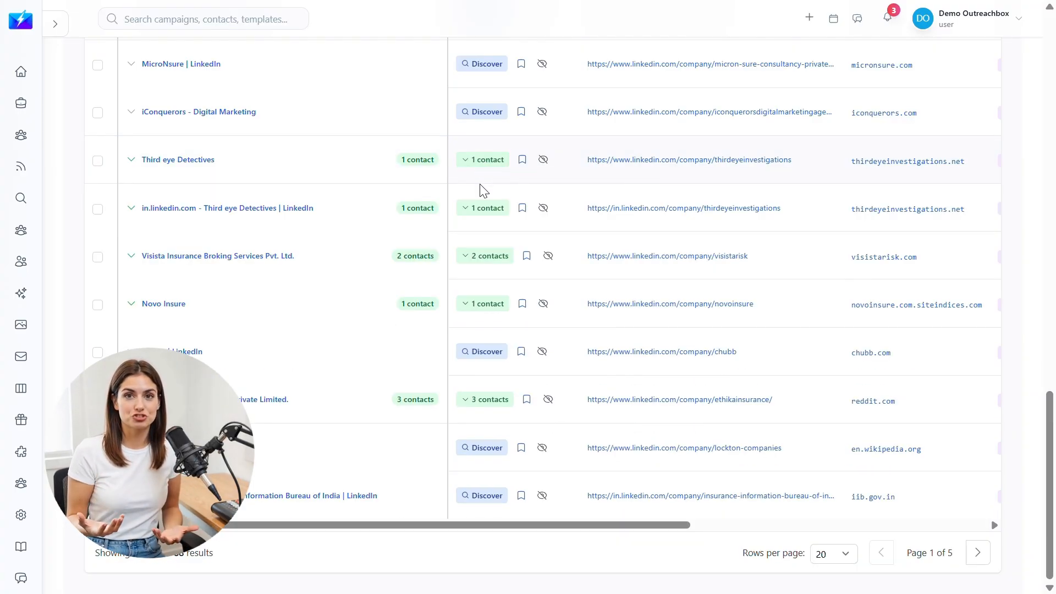
Examine the discovered contacts of Visista Insurance Broking Services, including contact page, source, confidence and action, and collapse them.
{"action": "left_click", "coordinate": [478, 257]}
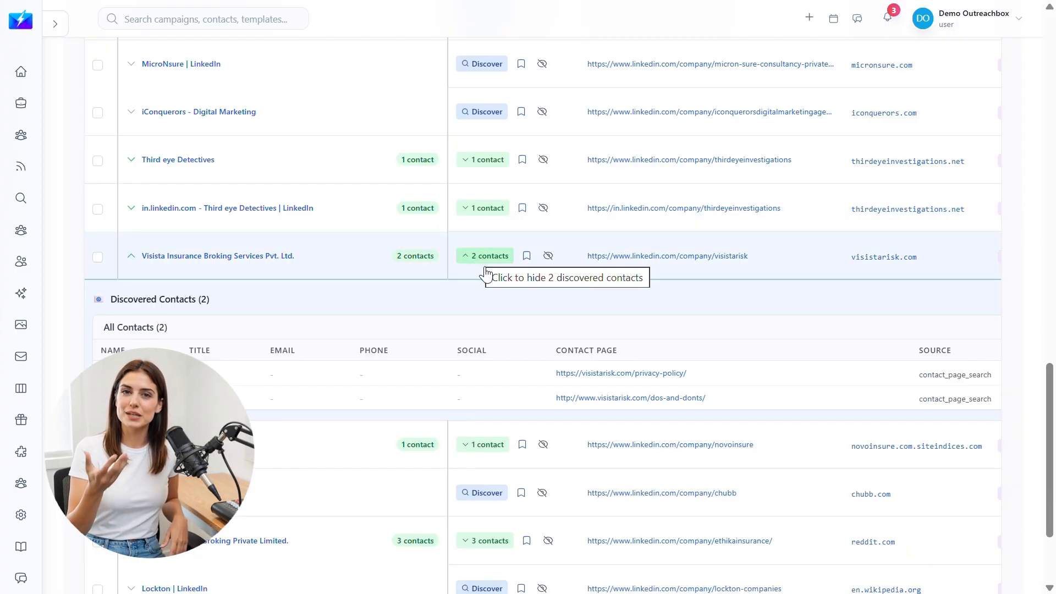
{"action": "scroll", "coordinate": [526, 332], "scroll_direction": "right", "scroll_amount": 4}
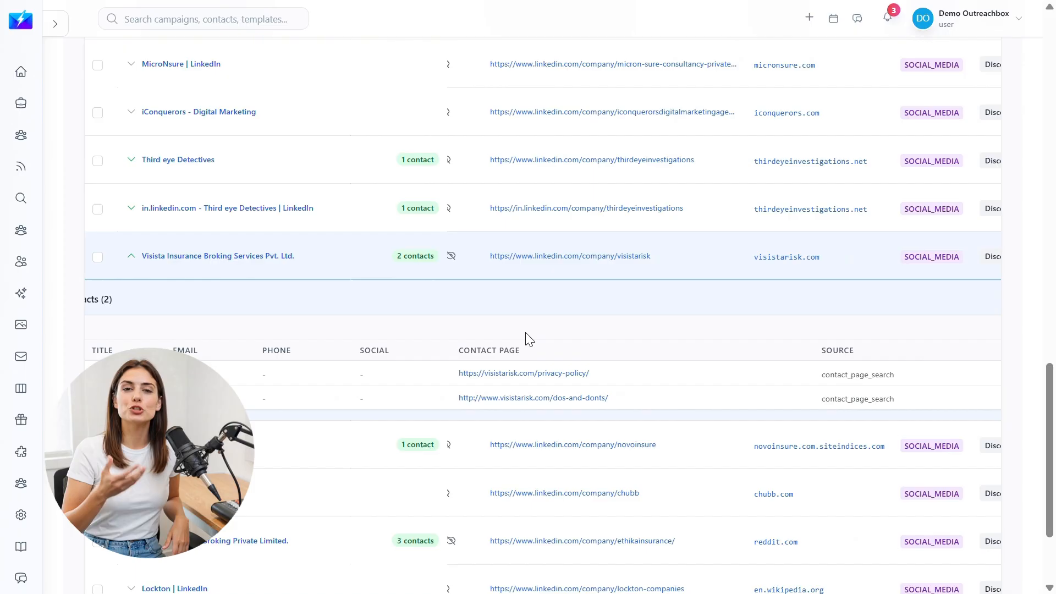
{"action": "scroll", "coordinate": [528, 337], "scroll_direction": "right", "scroll_amount": 4}
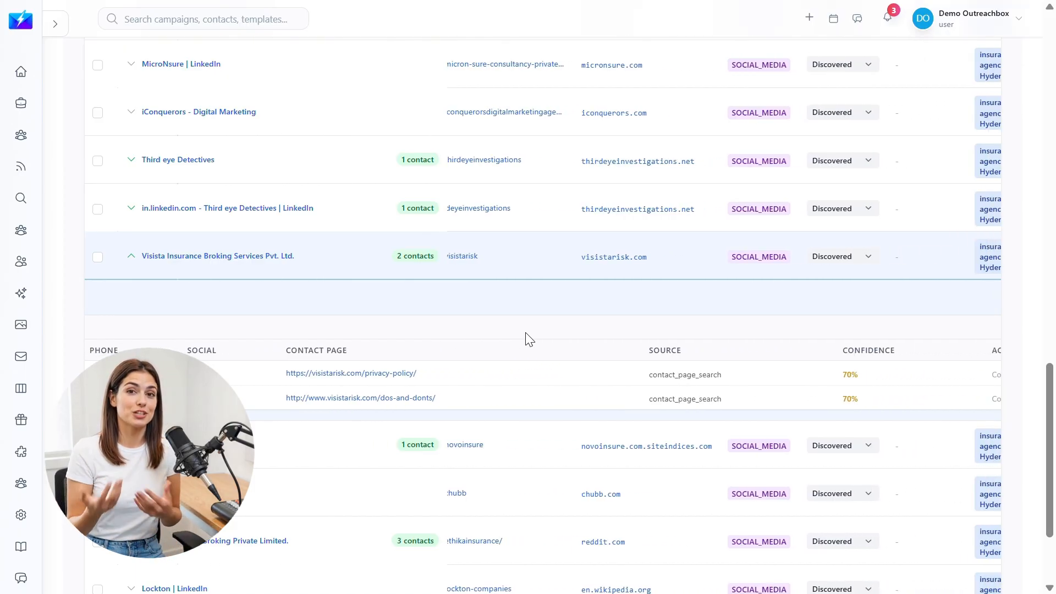
{"action": "scroll", "coordinate": [525, 336], "scroll_direction": "right", "scroll_amount": 4}
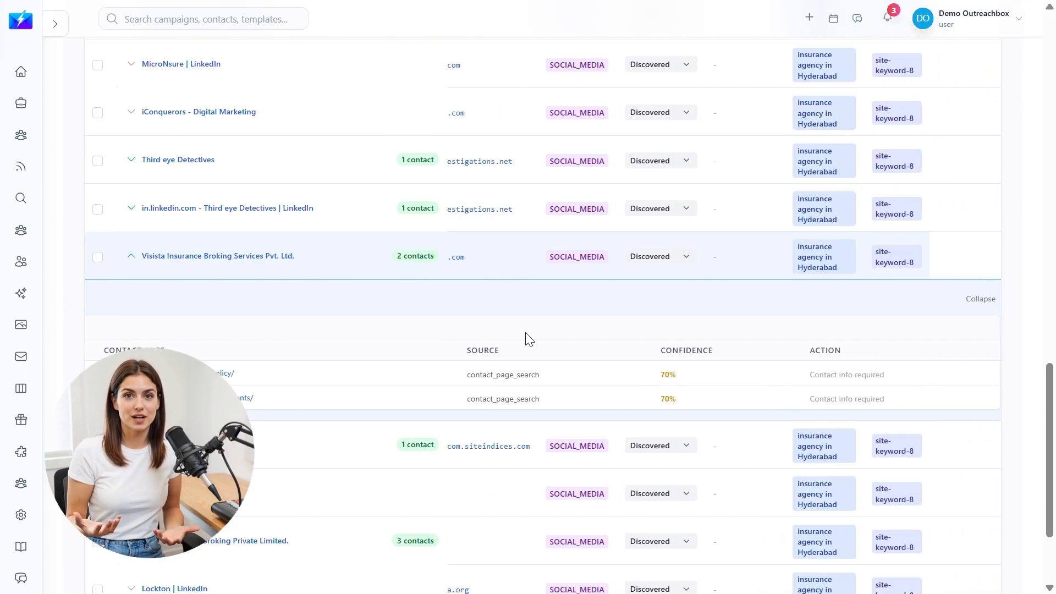
{"action": "scroll", "coordinate": [526, 336], "scroll_direction": "right", "scroll_amount": 2}
{"action": "scroll", "coordinate": [526, 336], "scroll_direction": "left", "scroll_amount": 8}
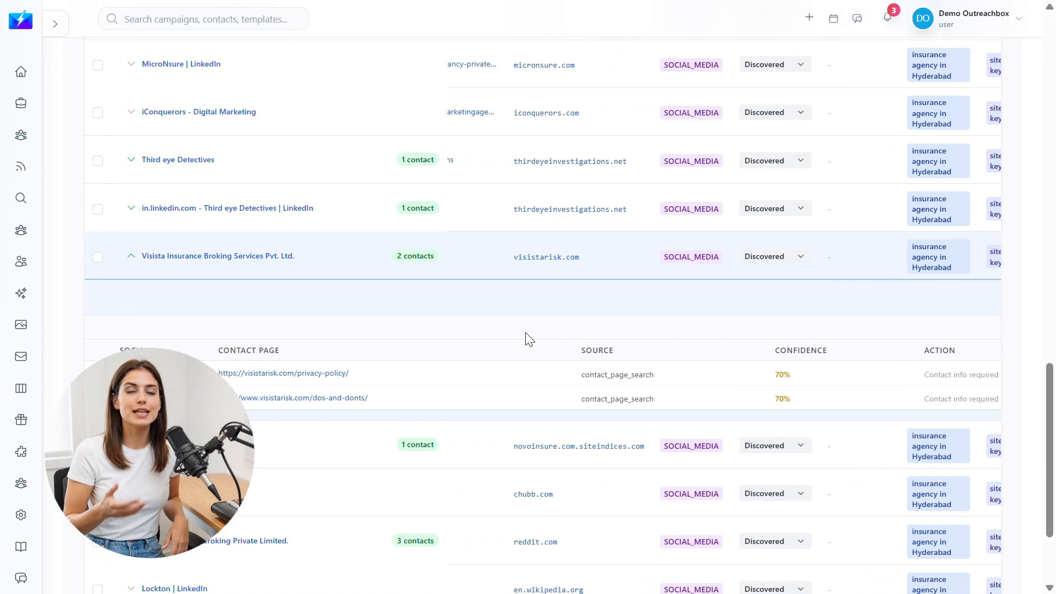
{"action": "scroll", "coordinate": [525, 336], "scroll_direction": "left", "scroll_amount": 5}
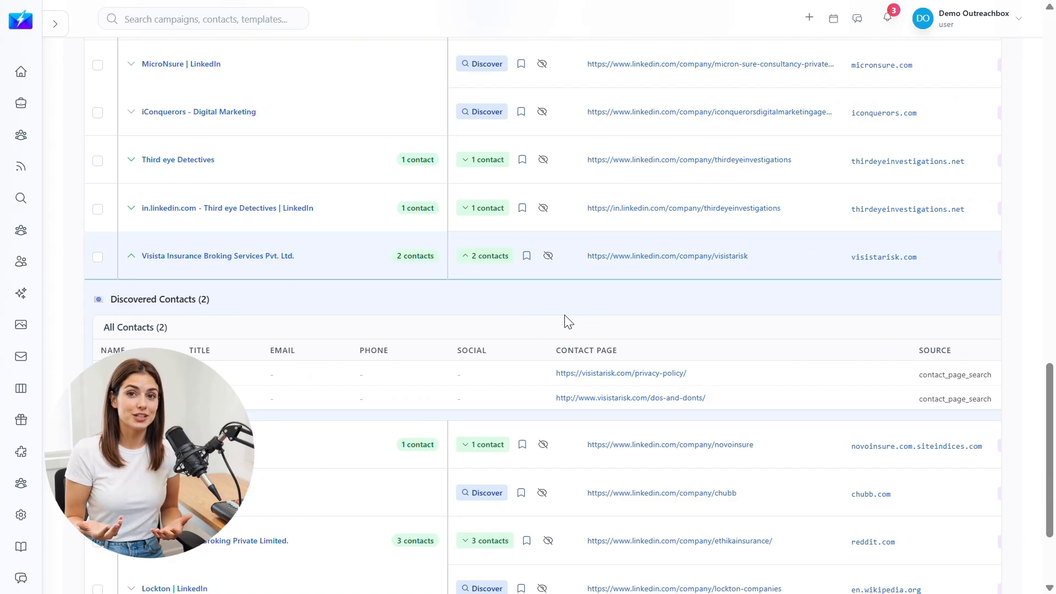
{"action": "left_click", "coordinate": [130, 261]}
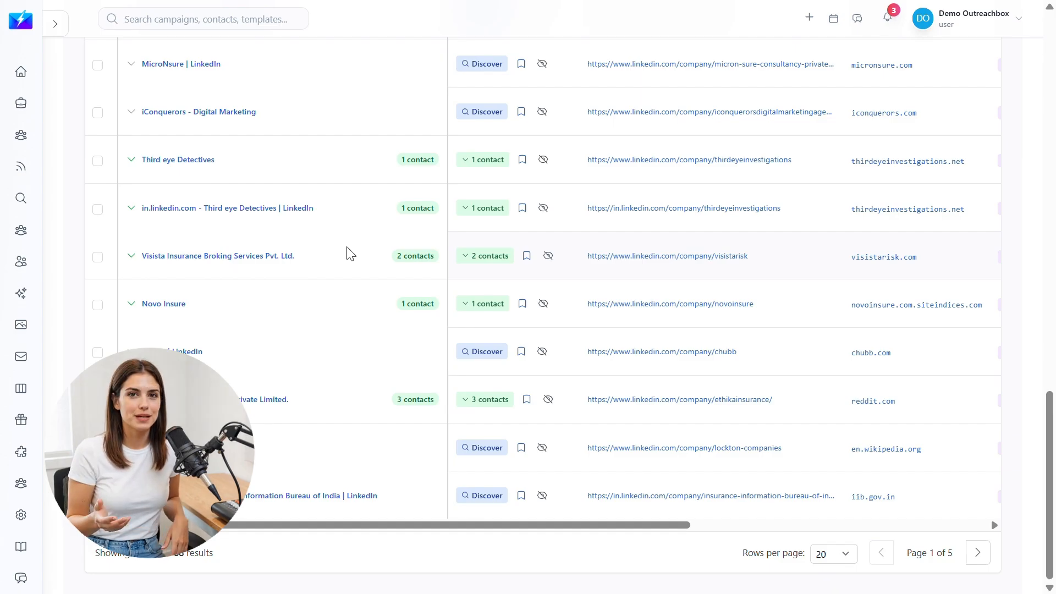
Check the prospect filters, view only the prospects that have a phone number, and clear the Has Phone filter.
{"action": "scroll", "coordinate": [347, 254], "scroll_direction": "up", "scroll_amount": 1}
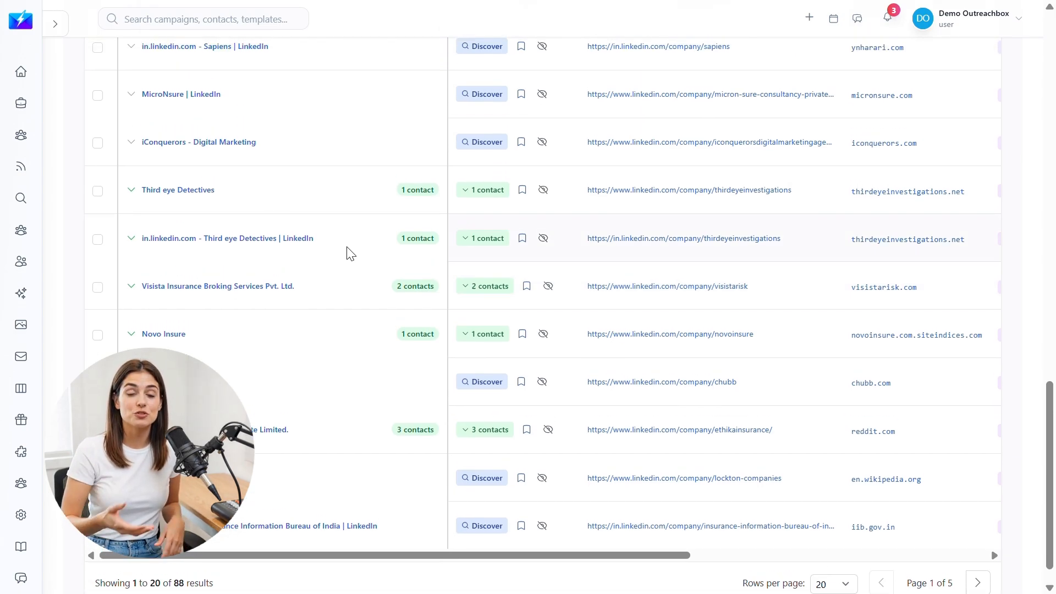
{"action": "scroll", "coordinate": [349, 254], "scroll_direction": "up", "scroll_amount": 2}
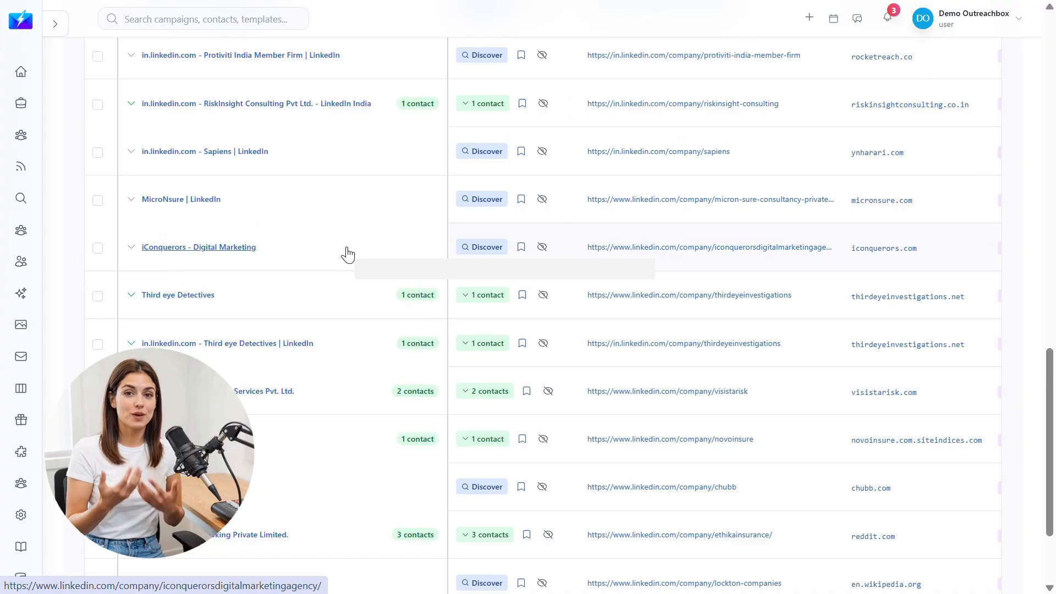
{"action": "scroll", "coordinate": [348, 254], "scroll_direction": "up", "scroll_amount": 4}
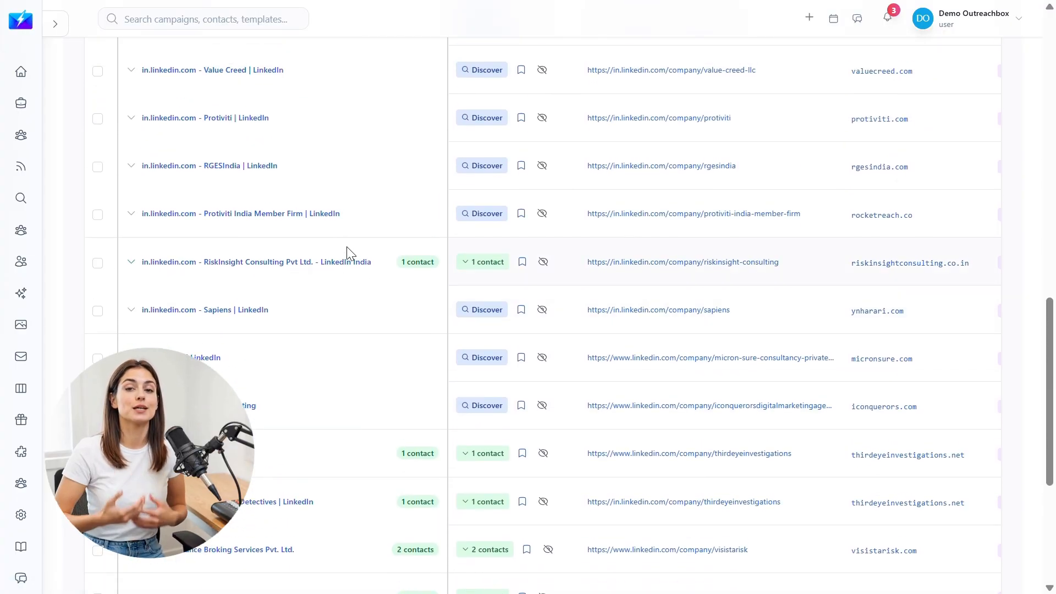
{"action": "scroll", "coordinate": [347, 254], "scroll_direction": "up", "scroll_amount": 5}
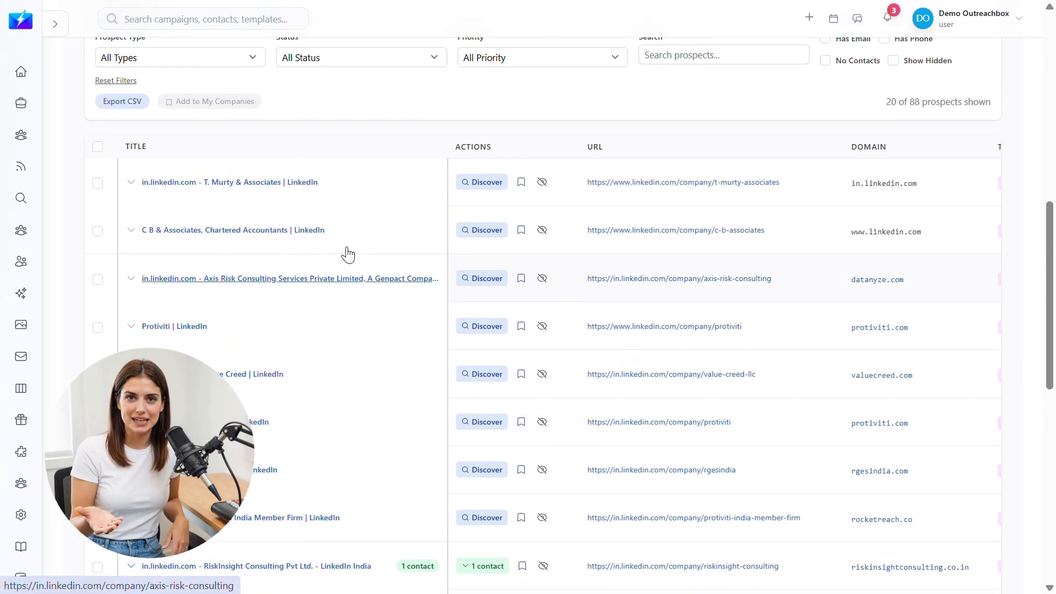
{"action": "scroll", "coordinate": [349, 254], "scroll_direction": "up", "scroll_amount": 1}
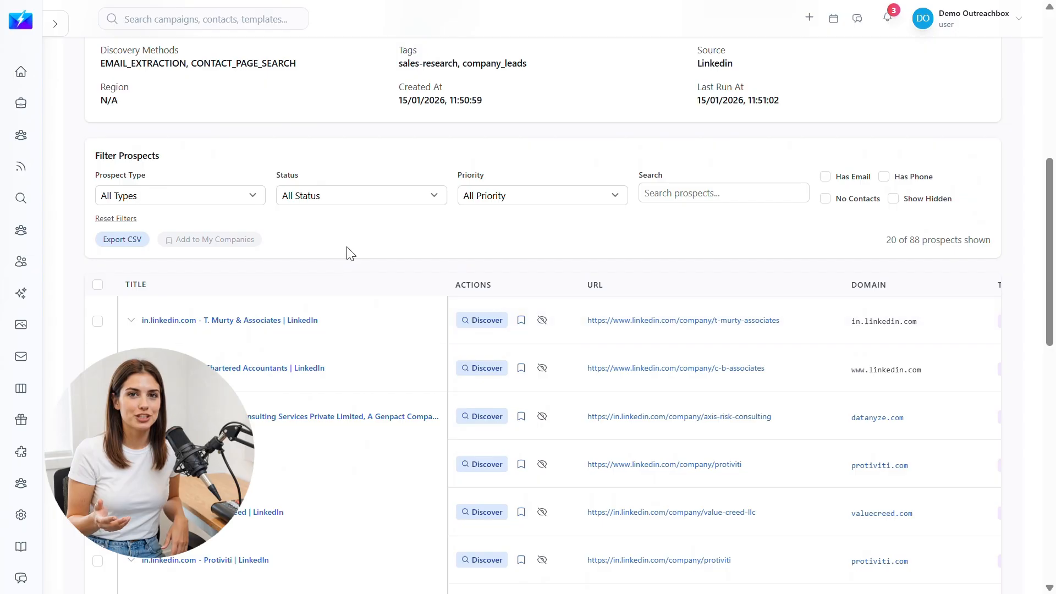
{"action": "scroll", "coordinate": [347, 254], "scroll_direction": "up", "scroll_amount": 2}
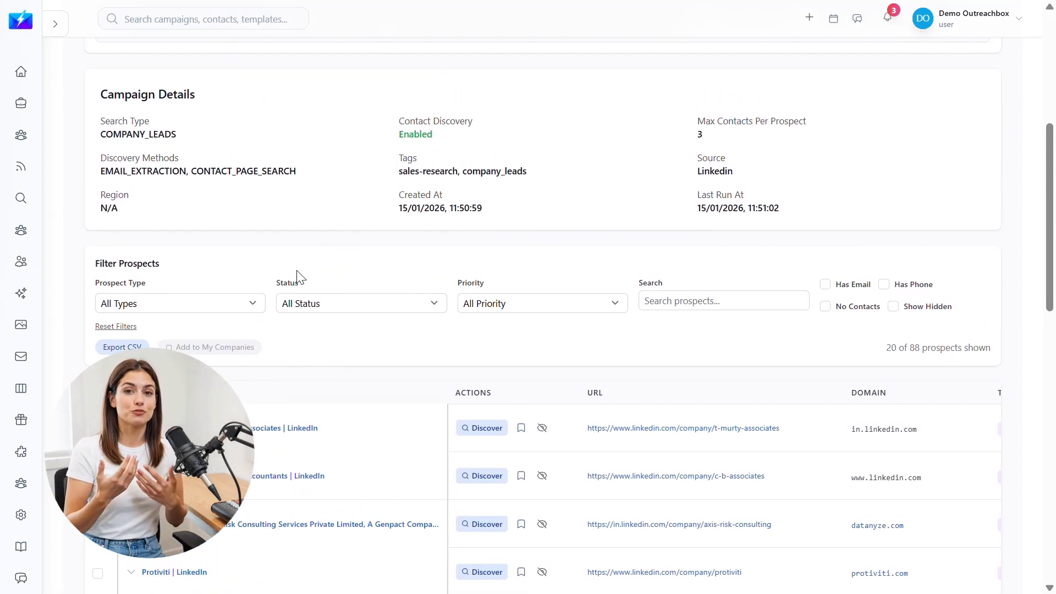
{"action": "left_click", "coordinate": [260, 311]}
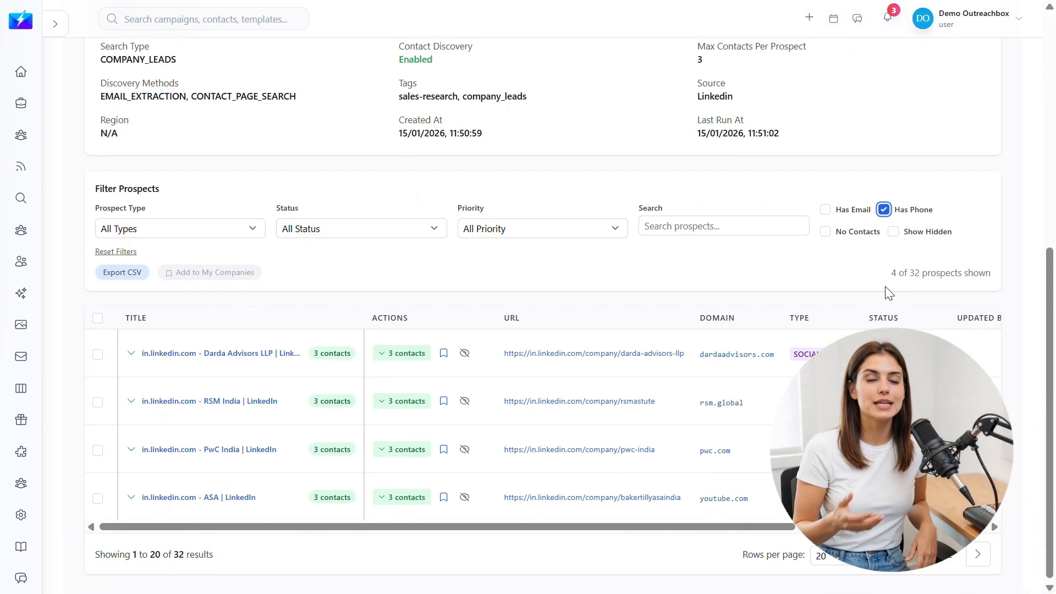
{"action": "scroll", "coordinate": [890, 293], "scroll_direction": "up", "scroll_amount": 1}
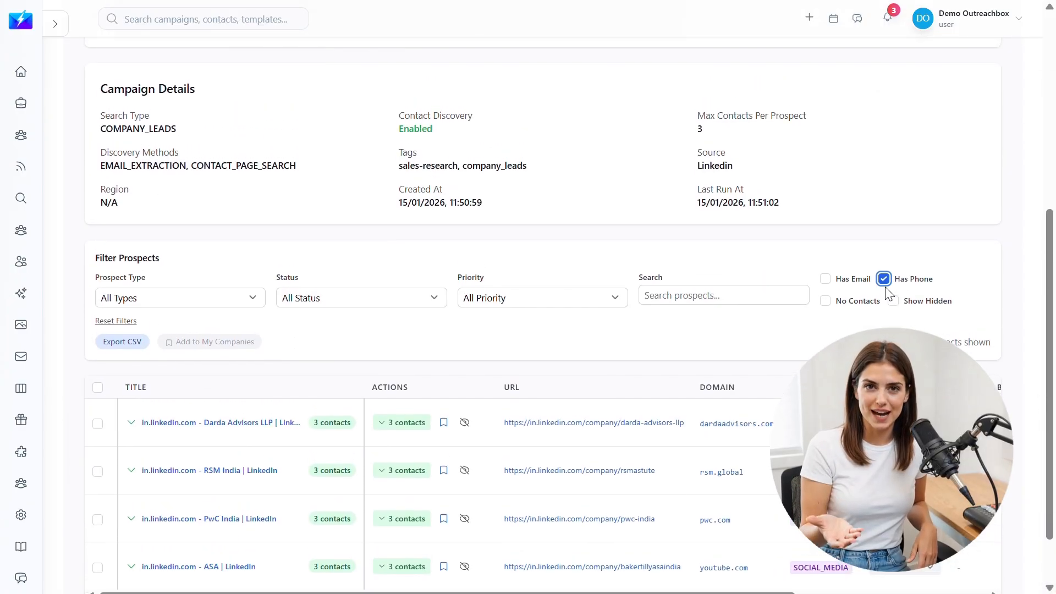
{"action": "left_click", "coordinate": [884, 279]}
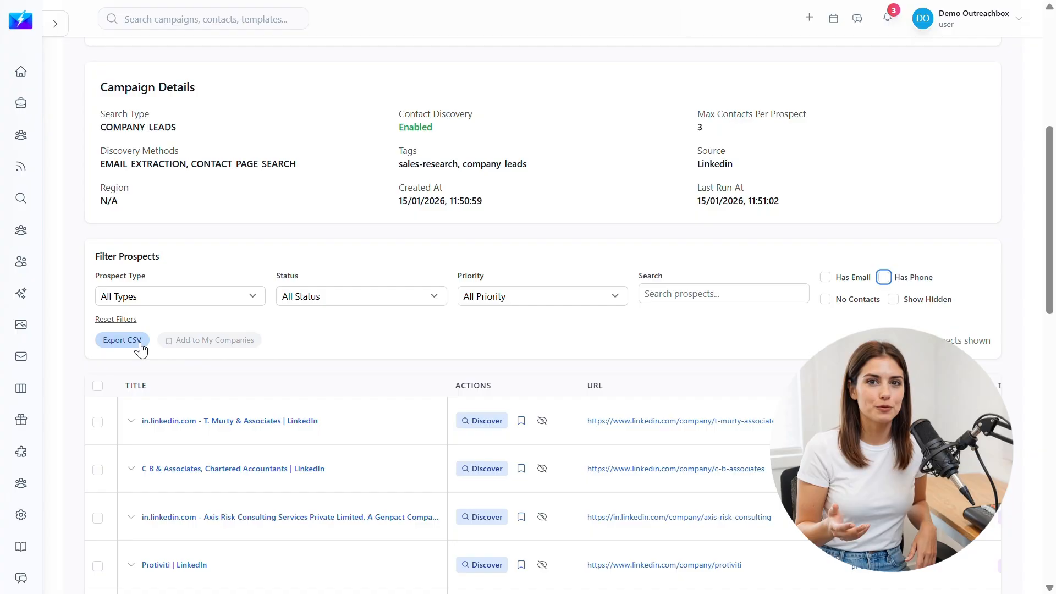
Export the Finance_India_Hyderabad campaign's prospects to CSV.
{"action": "scroll", "coordinate": [141, 350], "scroll_direction": "down", "scroll_amount": 1}
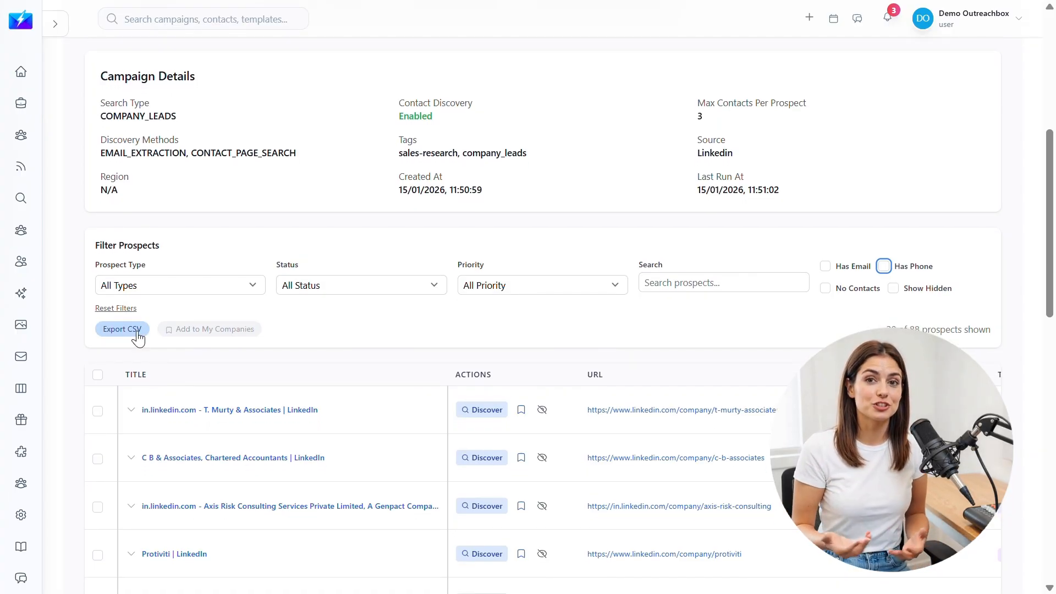
{"action": "left_click", "coordinate": [137, 337]}
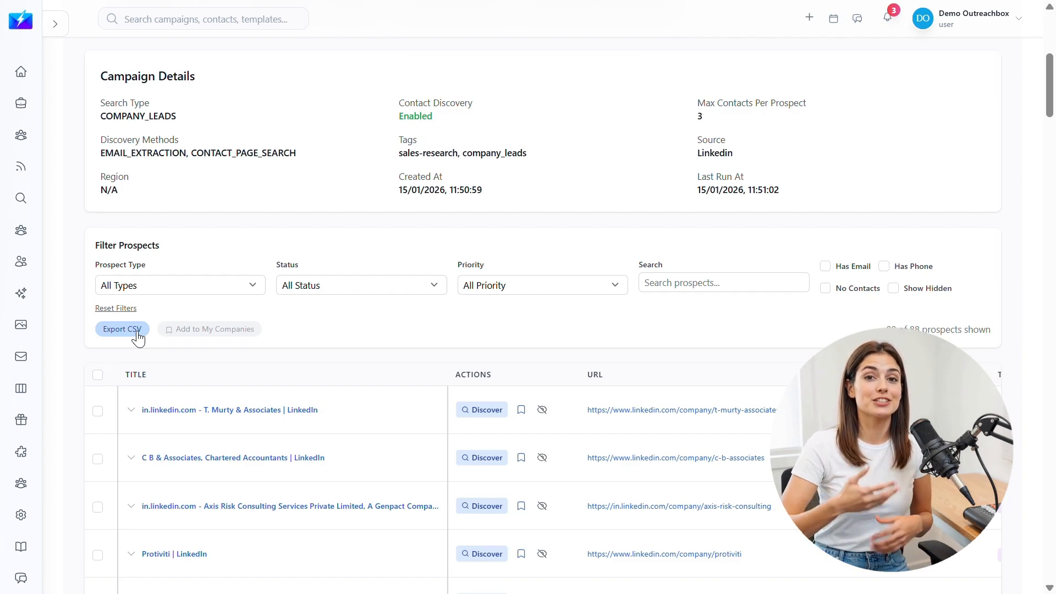
{"action": "scroll", "coordinate": [138, 336], "scroll_direction": "down", "scroll_amount": 2}
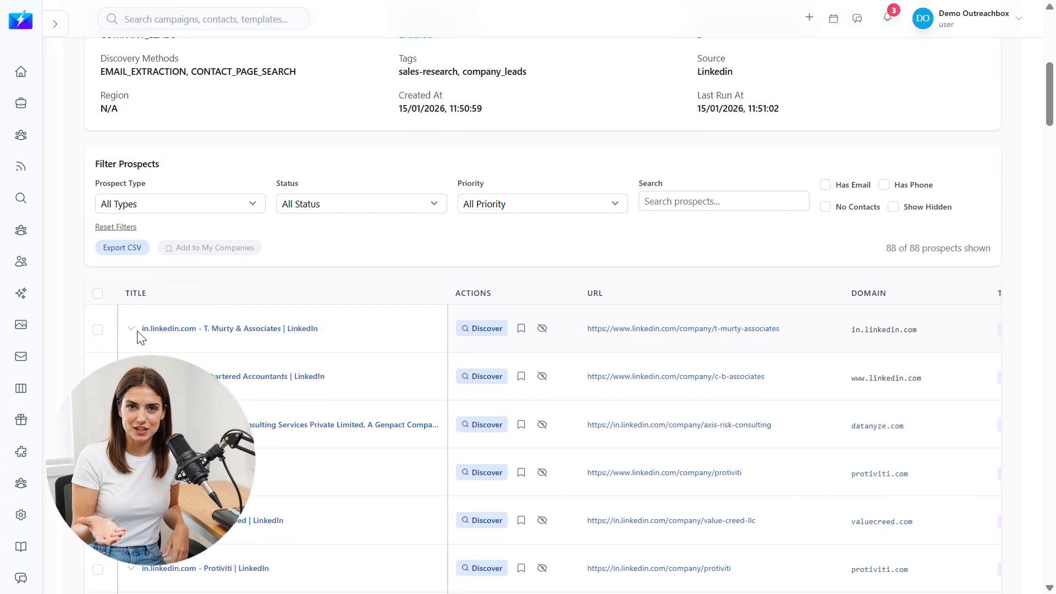
Return from the Finance_India_Hyderabad campaign to the Sales Research campaign list.
{"action": "scroll", "coordinate": [138, 336], "scroll_direction": "up", "scroll_amount": 2}
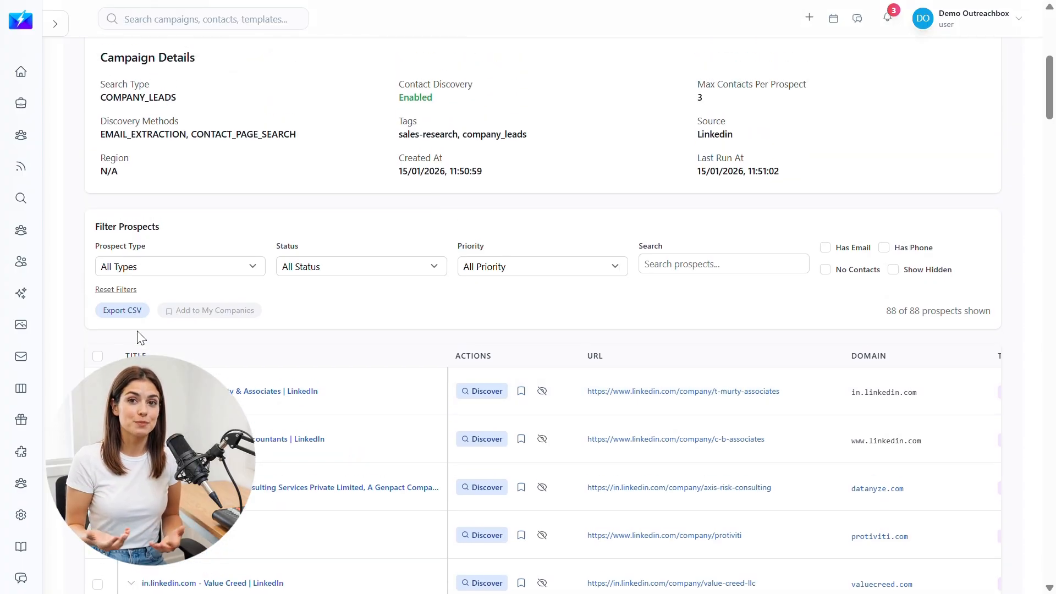
{"action": "scroll", "coordinate": [137, 337], "scroll_direction": "up", "scroll_amount": 3}
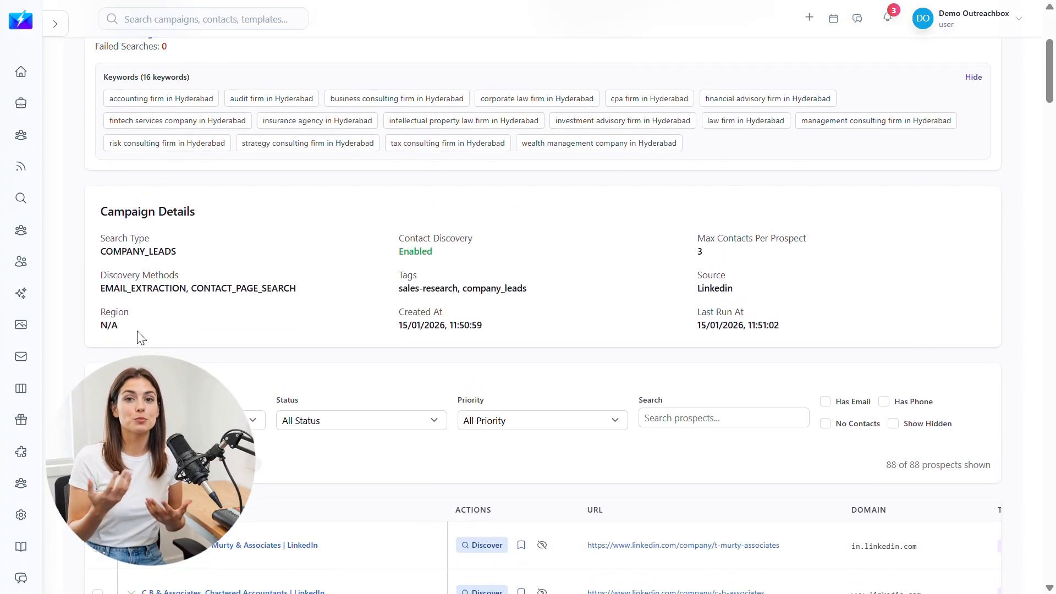
{"action": "scroll", "coordinate": [138, 335], "scroll_direction": "up", "scroll_amount": 4}
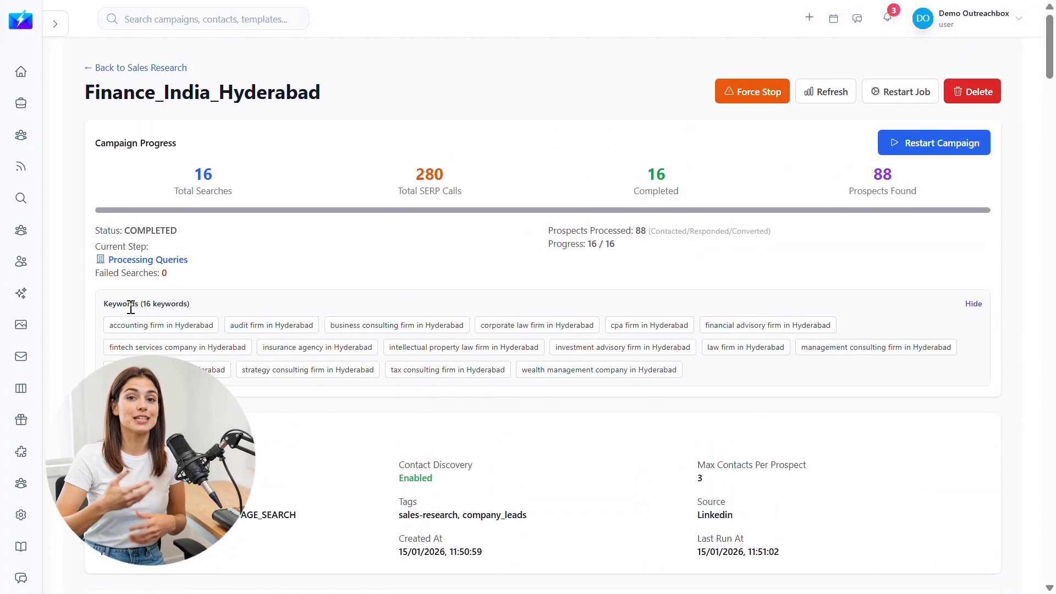
{"action": "left_click", "coordinate": [100, 67]}
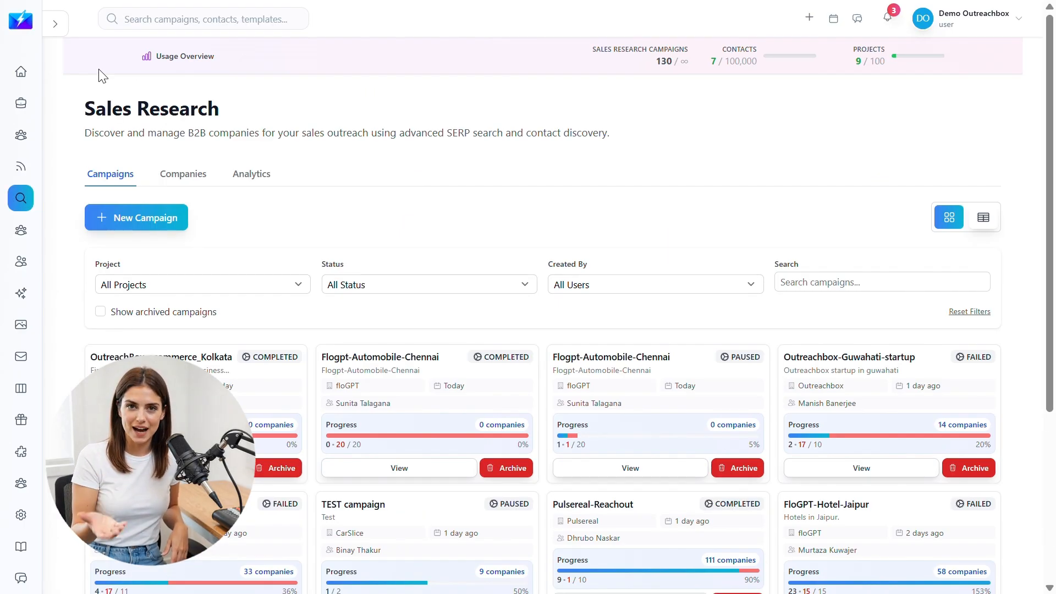
Open the list of companies discovered across all campaigns and examine its titles, URLs, types and statuses down to the last row.
{"action": "left_click", "coordinate": [207, 177]}
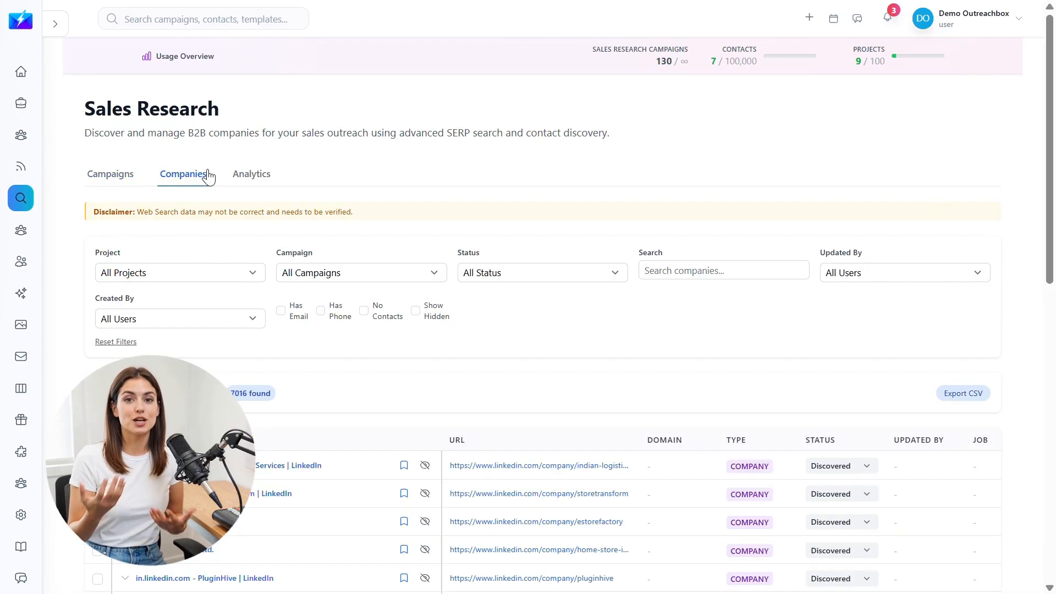
{"action": "scroll", "coordinate": [355, 230], "scroll_direction": "down", "scroll_amount": 2}
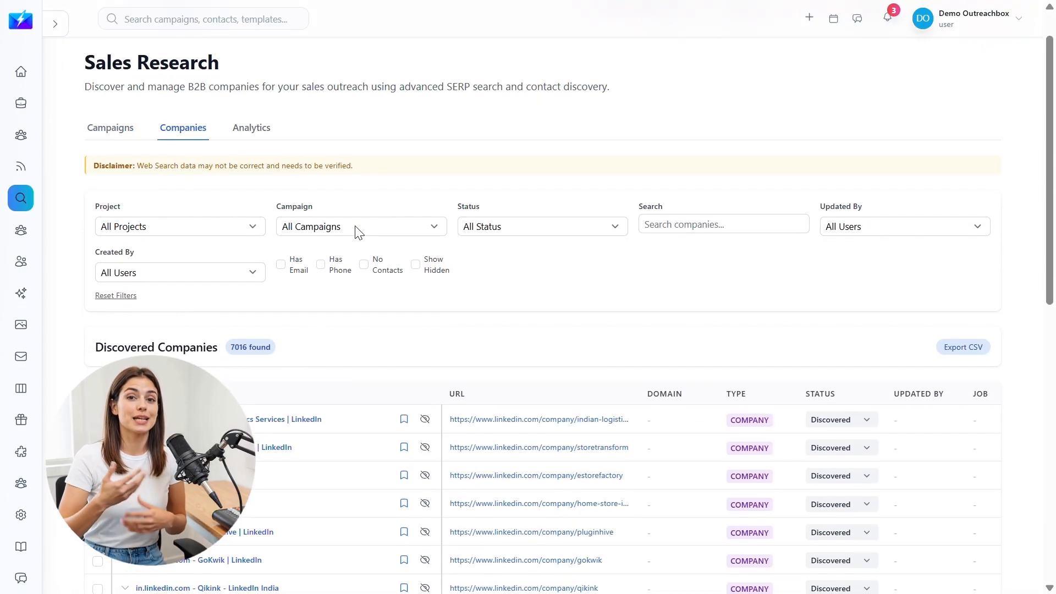
{"action": "scroll", "coordinate": [1033, 271], "scroll_direction": "up", "scroll_amount": 1}
{"action": "scroll", "coordinate": [1037, 272], "scroll_direction": "down", "scroll_amount": 2}
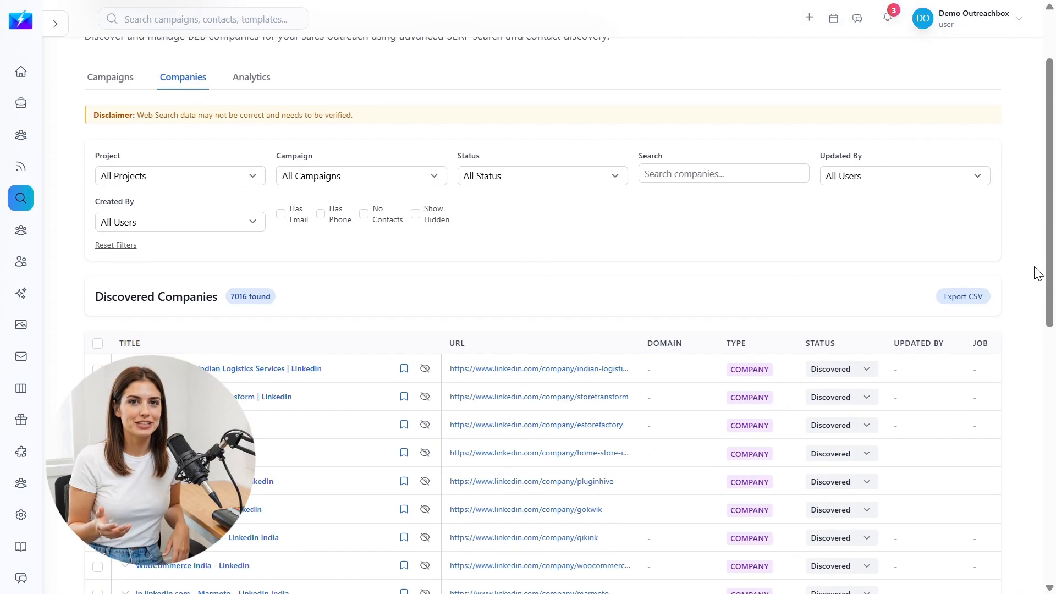
{"action": "scroll", "coordinate": [1038, 274], "scroll_direction": "down", "scroll_amount": 2}
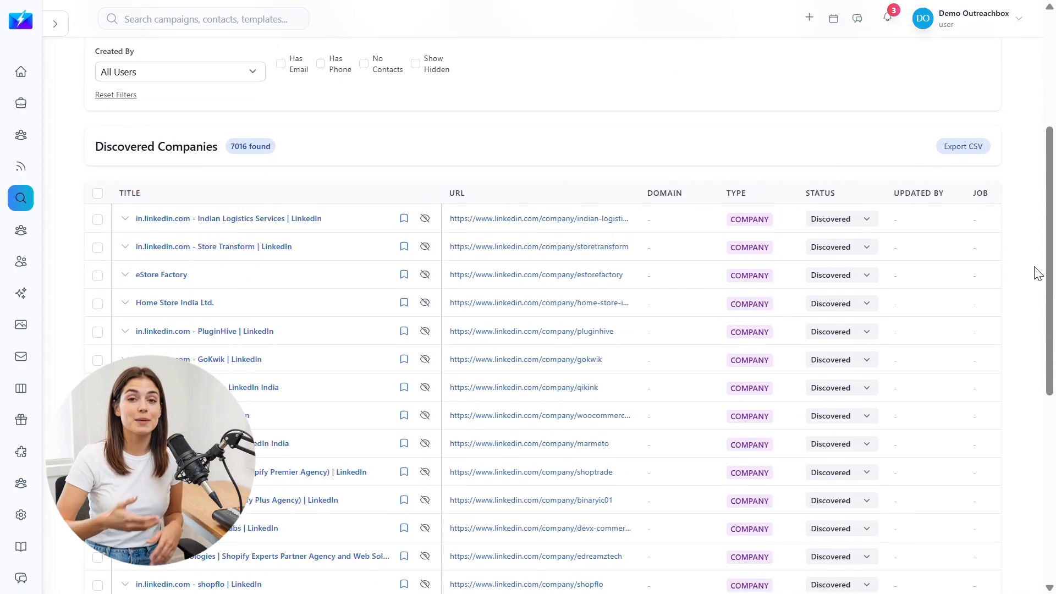
{"action": "scroll", "coordinate": [1038, 273], "scroll_direction": "down", "scroll_amount": 5}
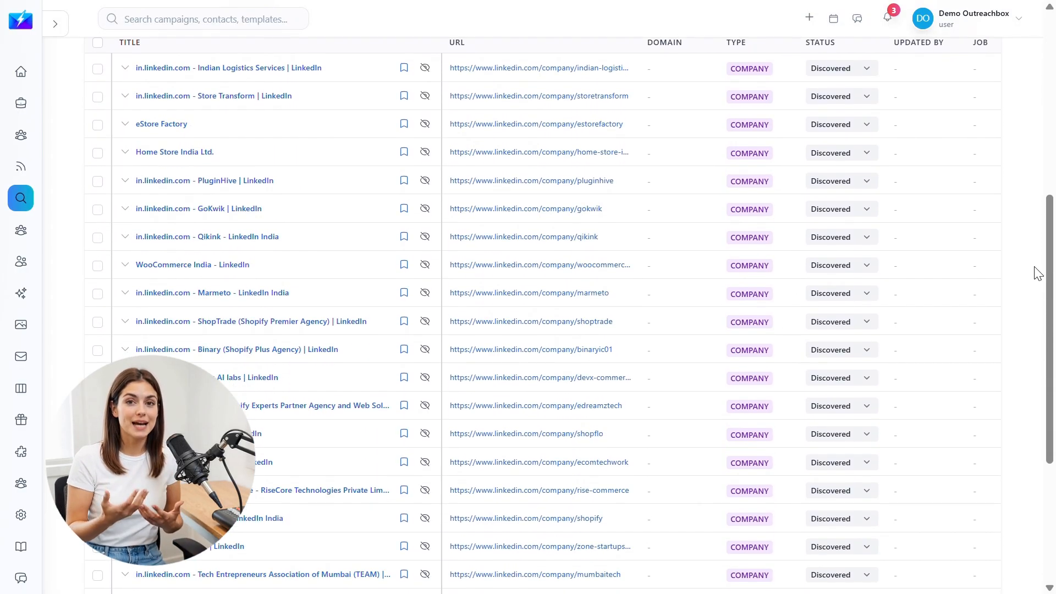
{"action": "scroll", "coordinate": [1038, 274], "scroll_direction": "down", "scroll_amount": 2}
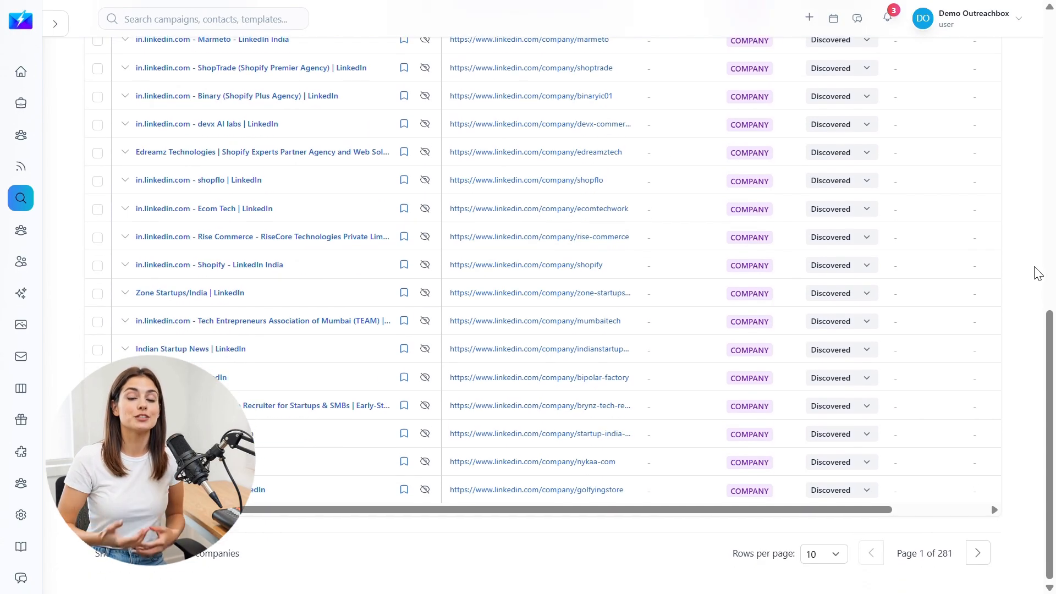
{"action": "scroll", "coordinate": [1037, 274], "scroll_direction": "up", "scroll_amount": 6}
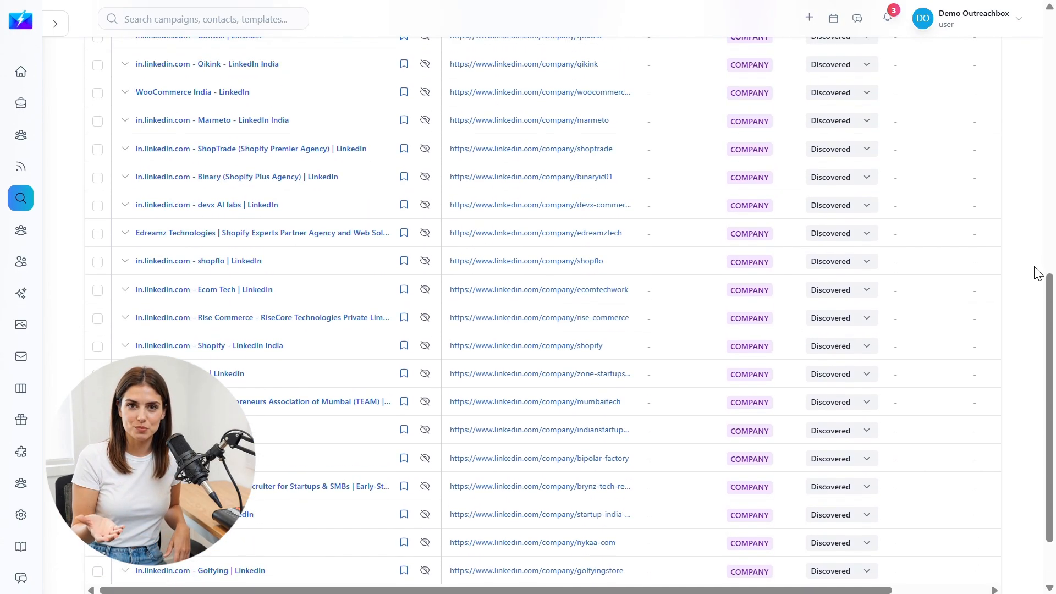
{"action": "scroll", "coordinate": [1038, 274], "scroll_direction": "up", "scroll_amount": 5}
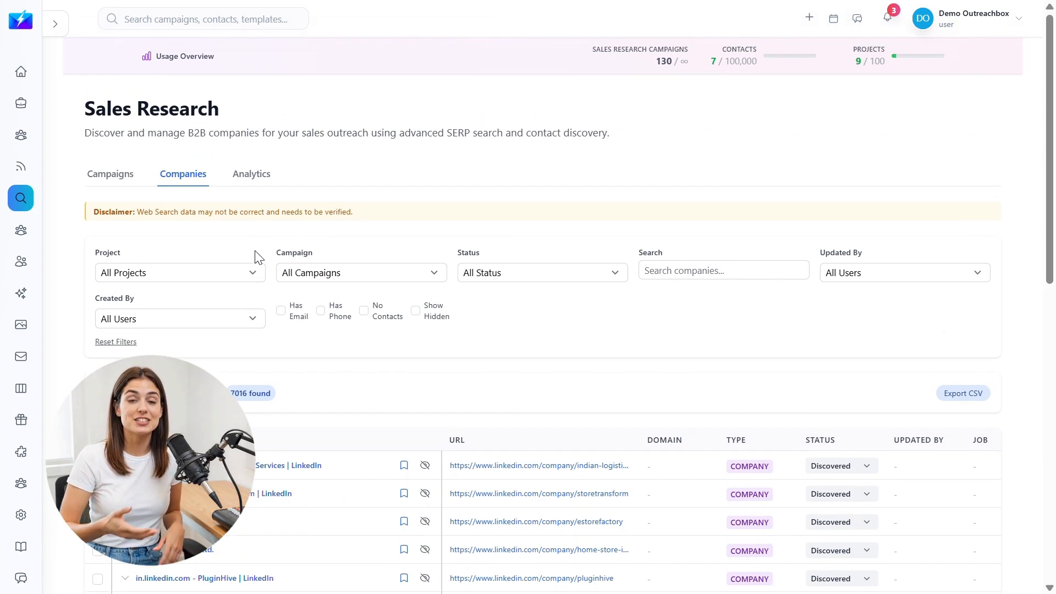
Check the Project, Campaign, Status, Updated By and Created By filter options for the discovered companies without changing any.
{"action": "left_click", "coordinate": [252, 273]}
{"action": "left_click", "coordinate": [250, 273]}
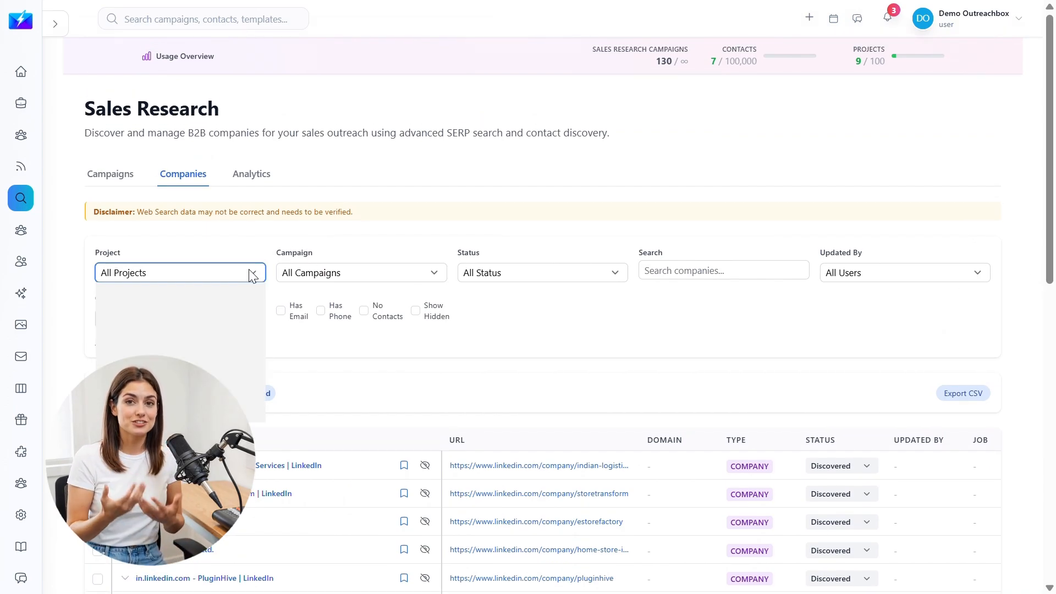
{"action": "left_click", "coordinate": [434, 273]}
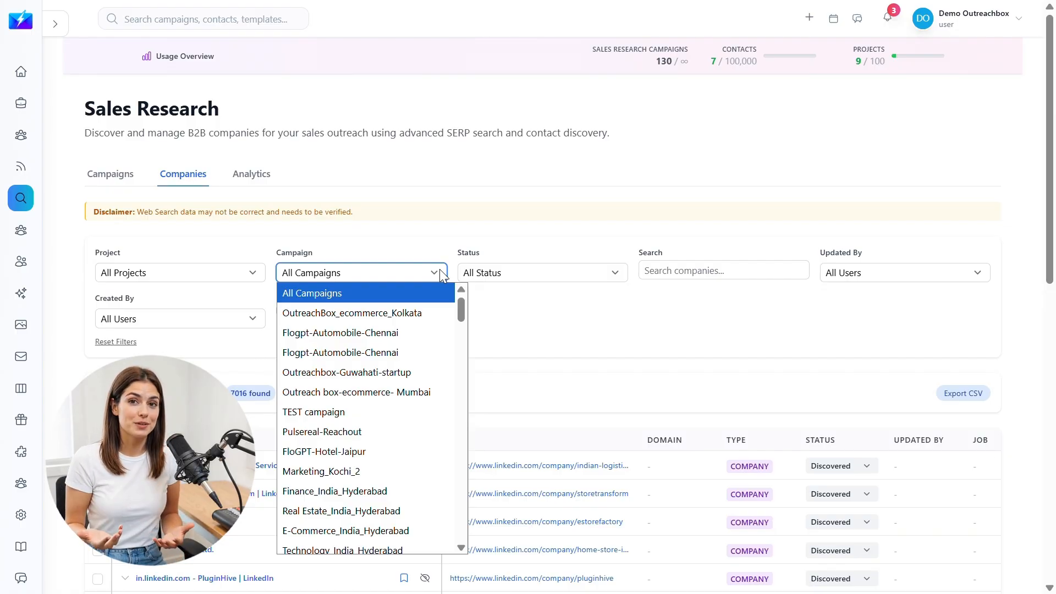
{"action": "left_click", "coordinate": [442, 274]}
{"action": "left_click", "coordinate": [619, 275]}
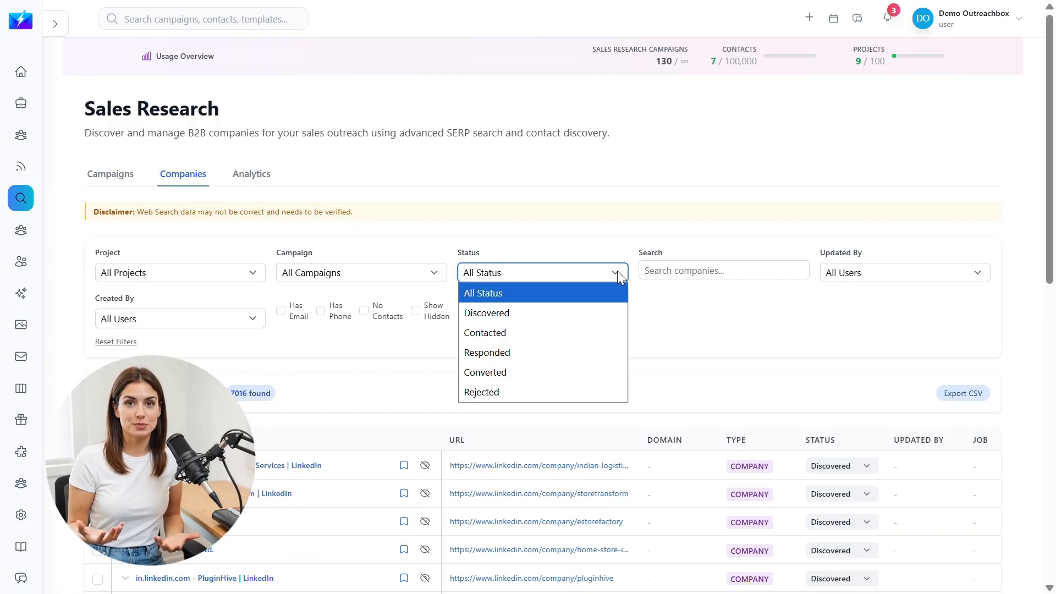
{"action": "left_click", "coordinate": [617, 272]}
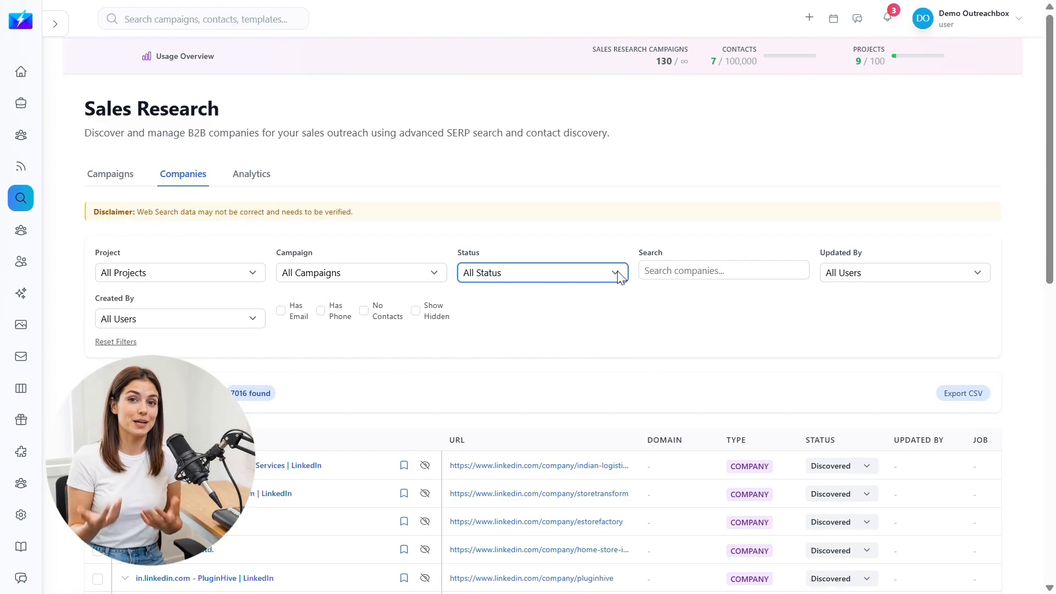
{"action": "left_click", "coordinate": [988, 278]}
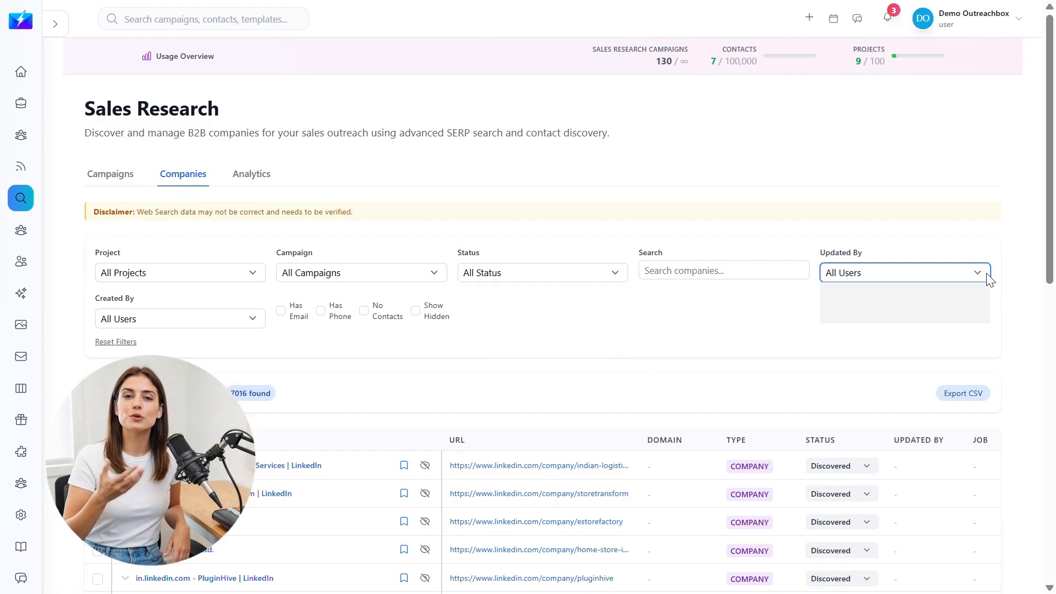
{"action": "left_click", "coordinate": [987, 278]}
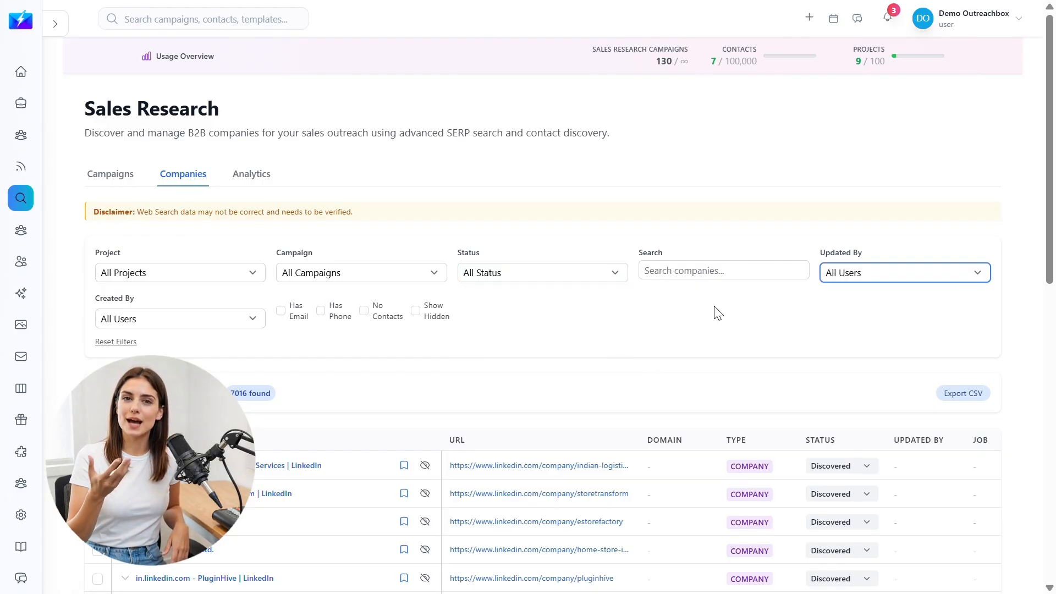
{"action": "left_click", "coordinate": [244, 321]}
{"action": "left_click", "coordinate": [244, 325]}
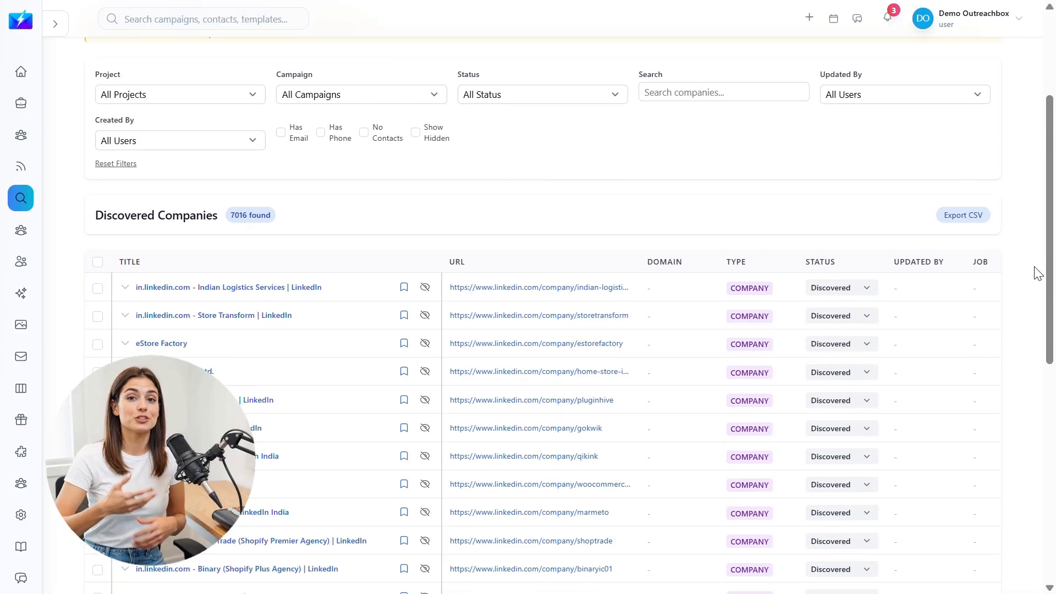
Examine the Discovered Companies table down to its paging controls and return to the filters above it.
{"action": "scroll", "coordinate": [1034, 272], "scroll_direction": "down", "scroll_amount": 2}
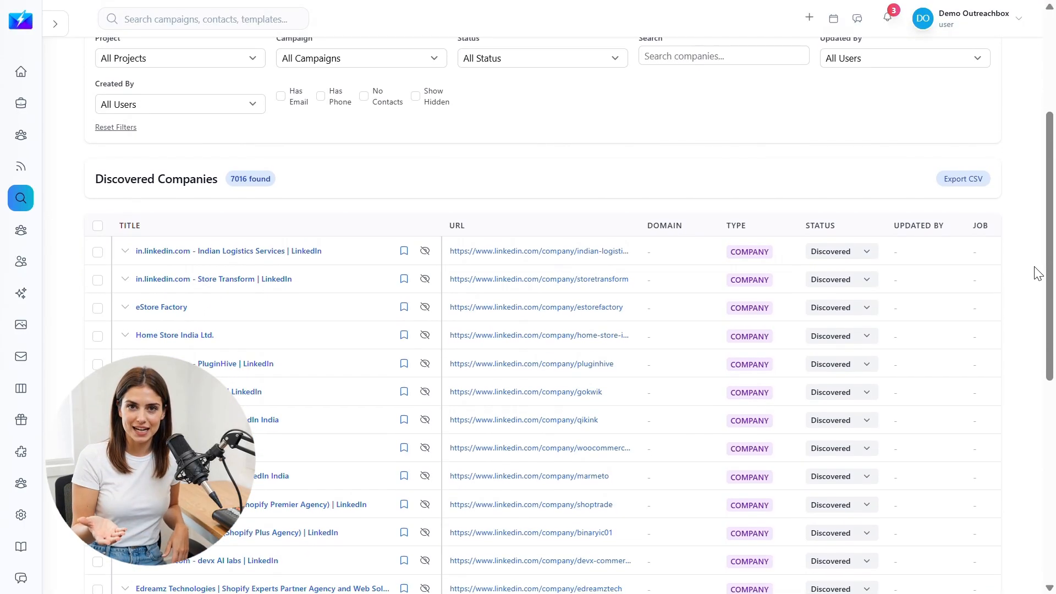
{"action": "scroll", "coordinate": [1034, 272], "scroll_direction": "down", "scroll_amount": 1}
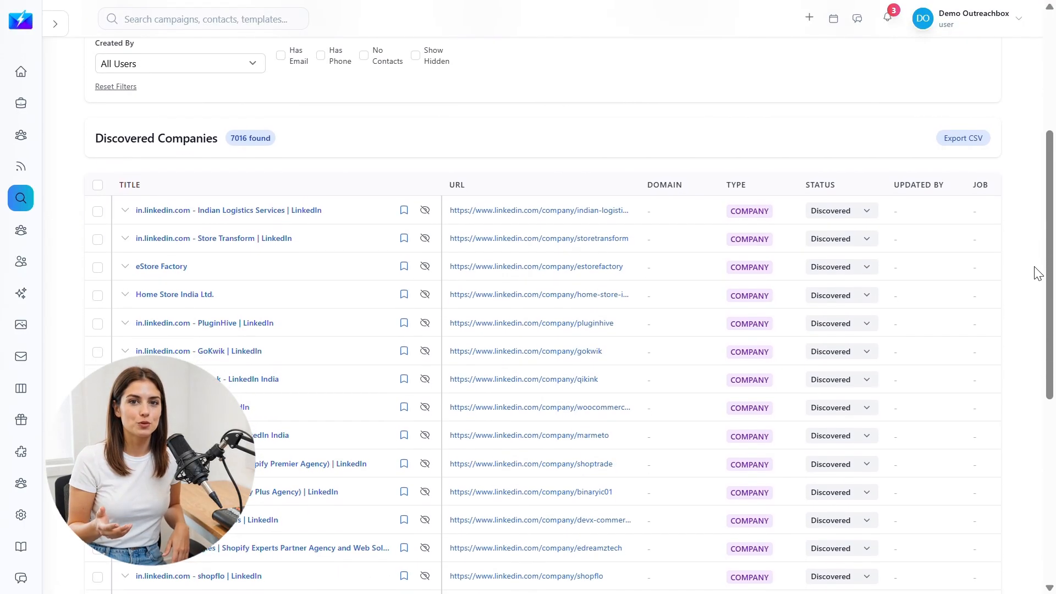
{"action": "scroll", "coordinate": [1038, 273], "scroll_direction": "down", "scroll_amount": 5}
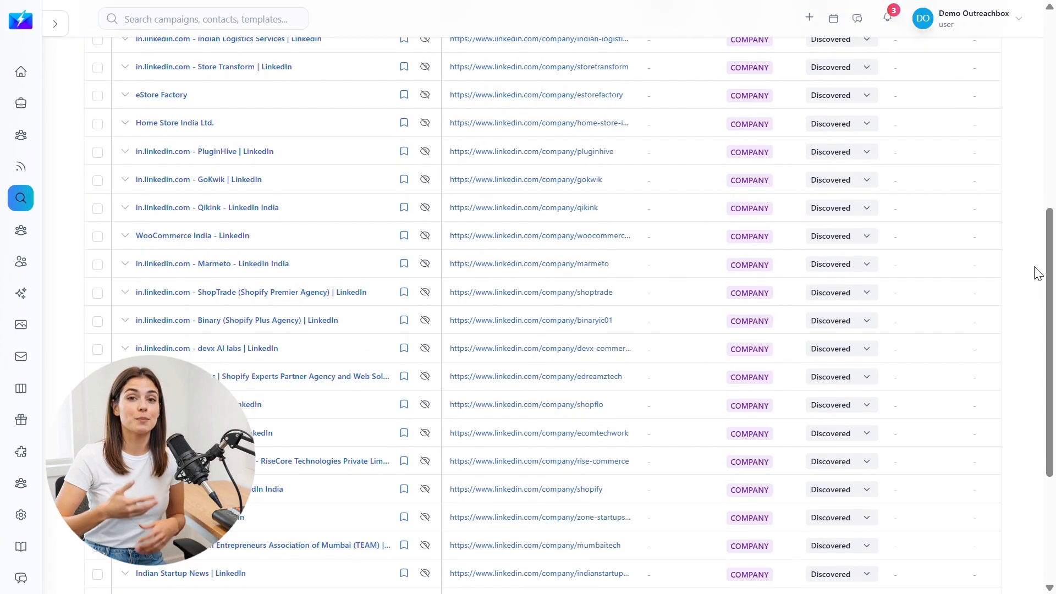
{"action": "scroll", "coordinate": [1037, 272], "scroll_direction": "down", "scroll_amount": 5}
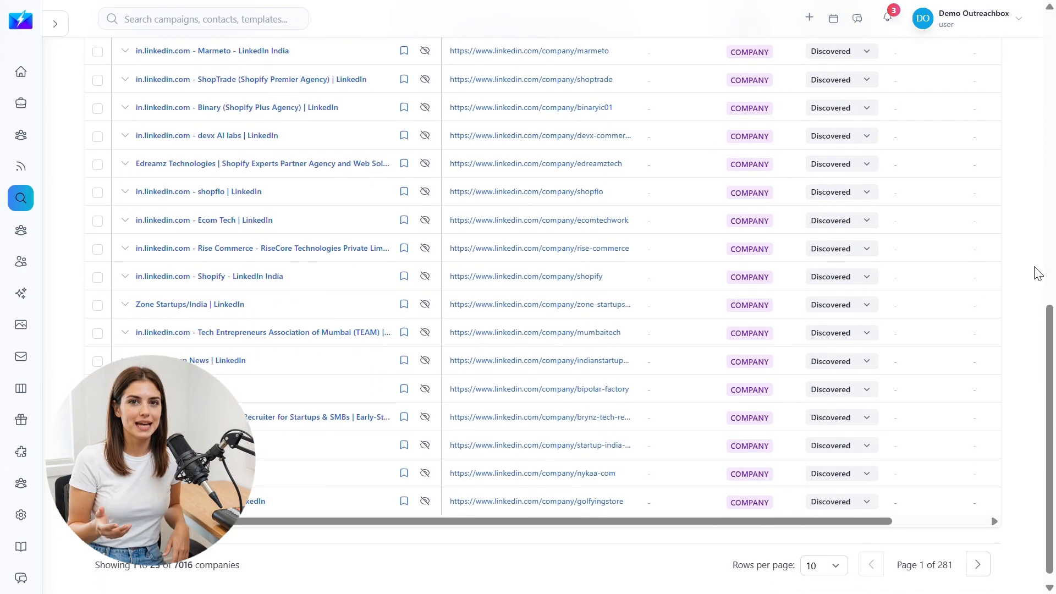
{"action": "scroll", "coordinate": [1037, 272], "scroll_direction": "down", "scroll_amount": 1}
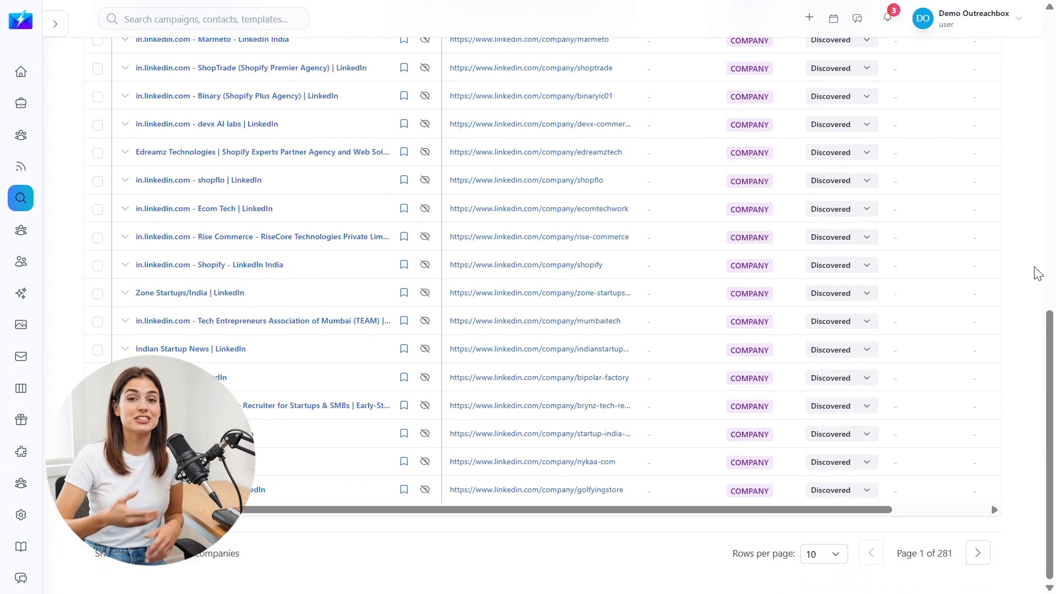
{"action": "scroll", "coordinate": [1037, 272], "scroll_direction": "up", "scroll_amount": 5}
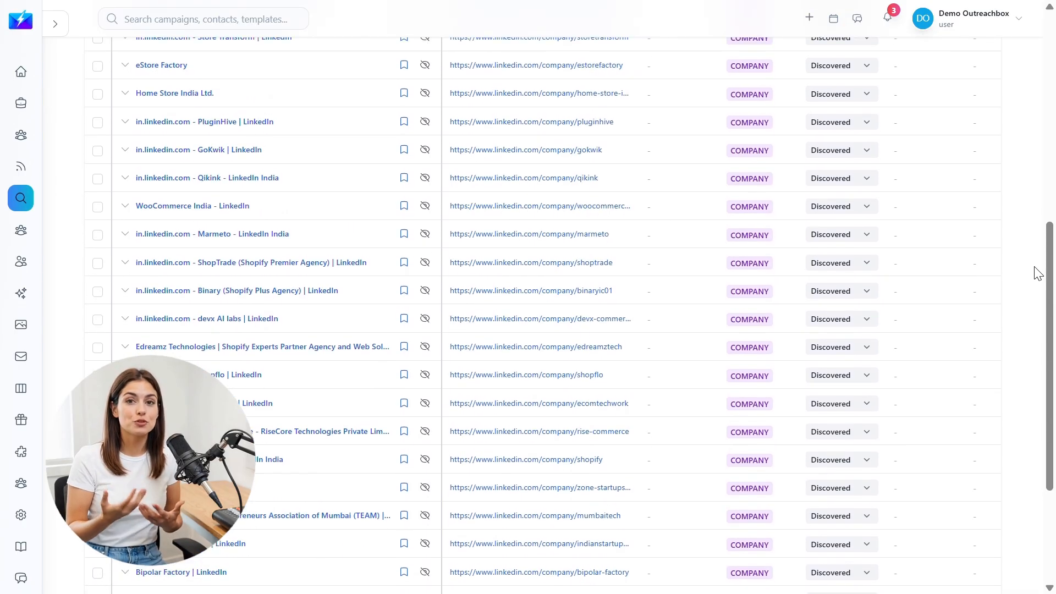
{"action": "scroll", "coordinate": [1037, 272], "scroll_direction": "up", "scroll_amount": 7}
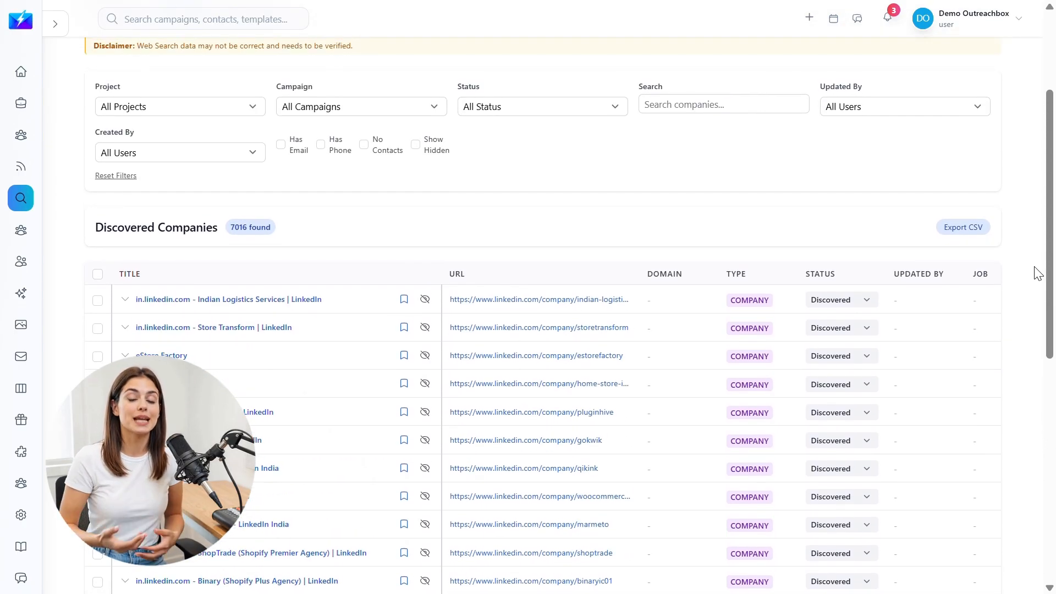
{"action": "scroll", "coordinate": [1038, 272], "scroll_direction": "up", "scroll_amount": 4}
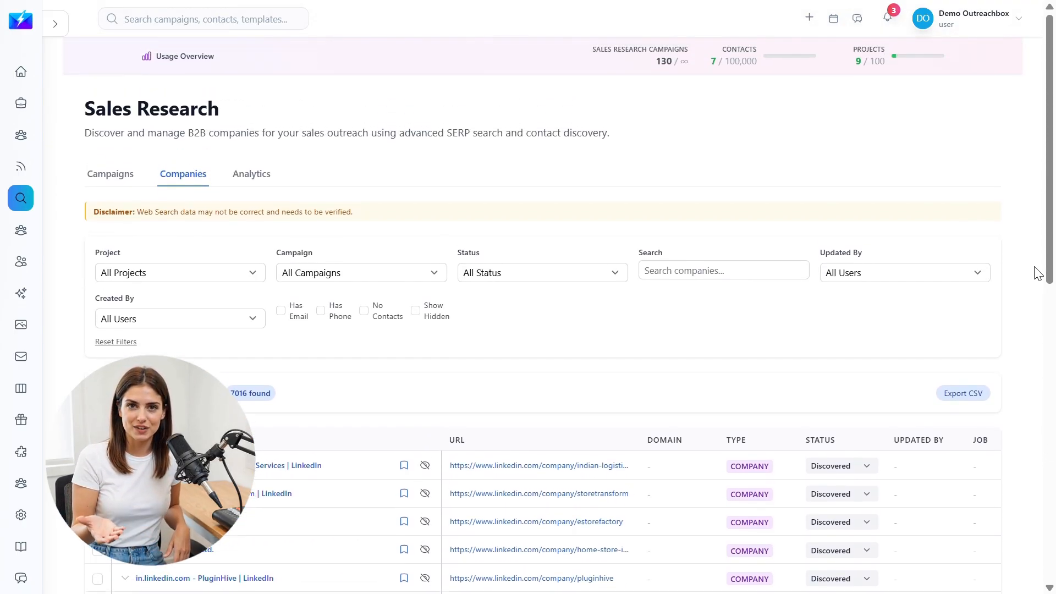
Review the choices in the company filters again, from Project, Campaign and Status to Updated By and Created By, keeping all selections.
{"action": "left_click", "coordinate": [251, 273]}
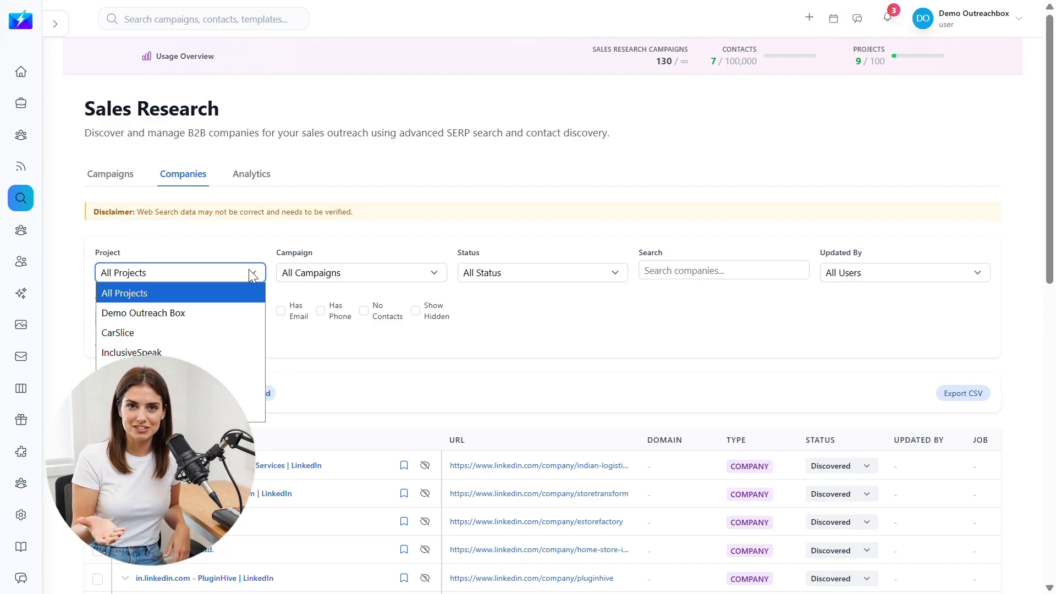
{"action": "left_click", "coordinate": [249, 271]}
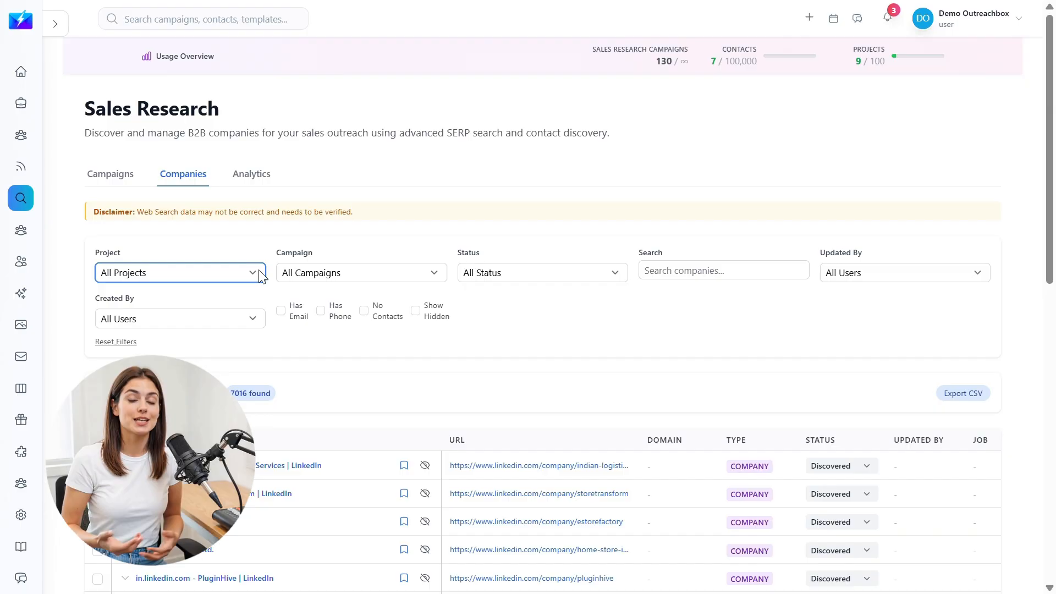
{"action": "left_click", "coordinate": [434, 273]}
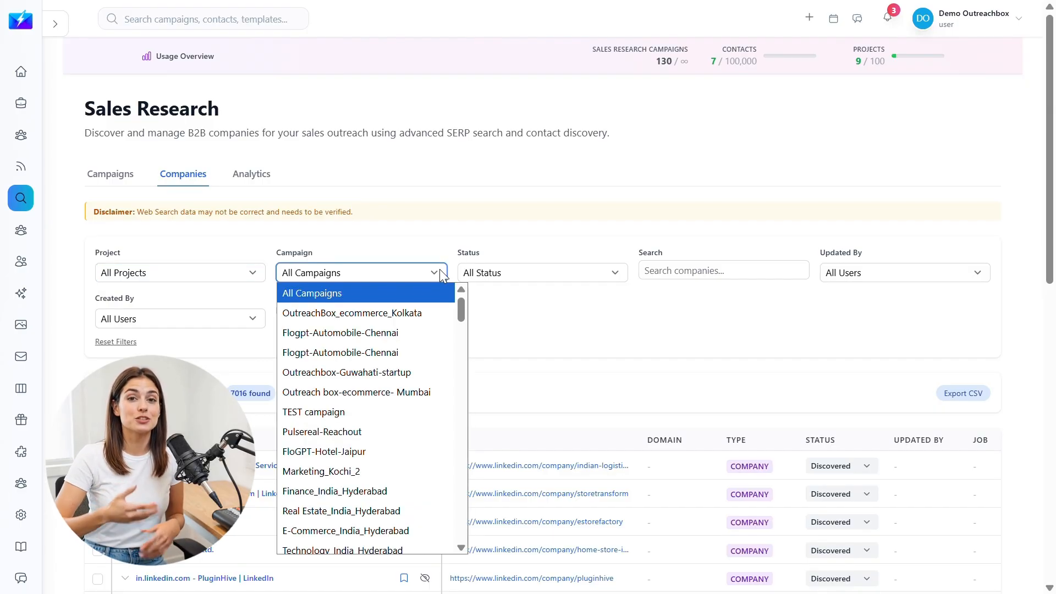
{"action": "left_click", "coordinate": [442, 274]}
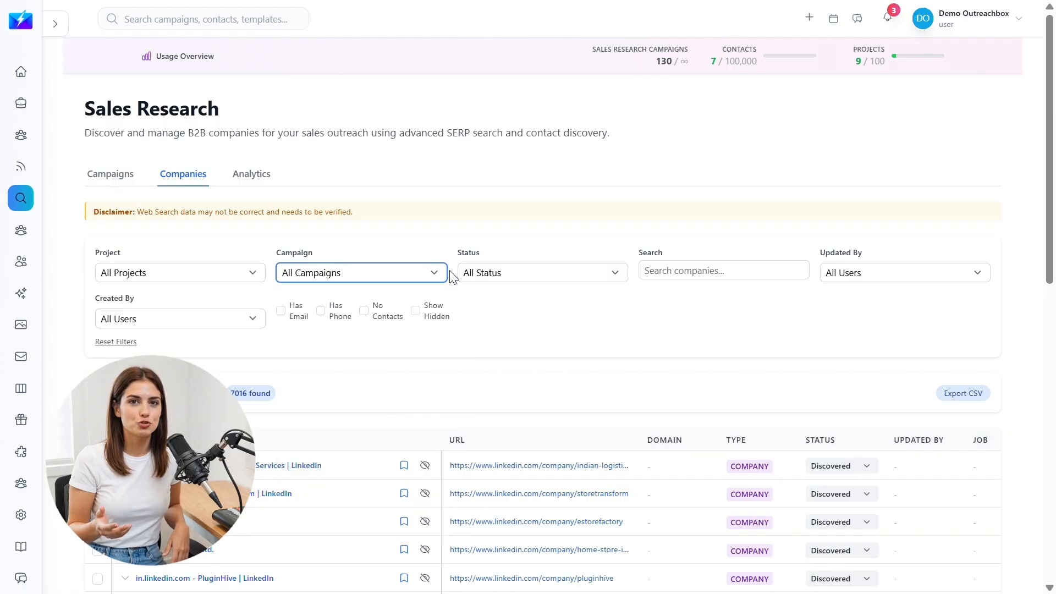
{"action": "left_click", "coordinate": [620, 277]}
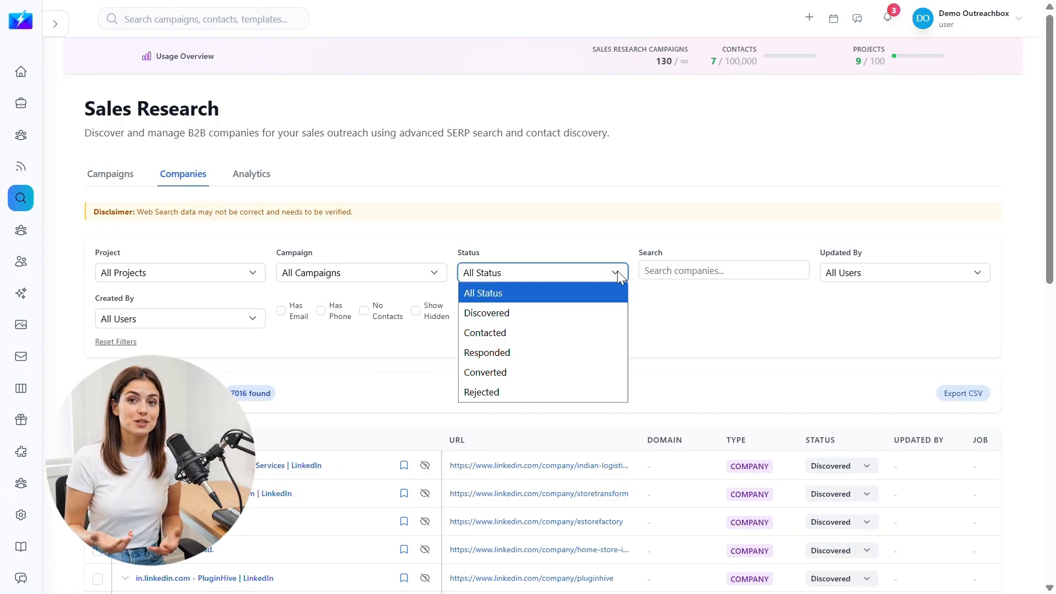
{"action": "left_click", "coordinate": [617, 270]}
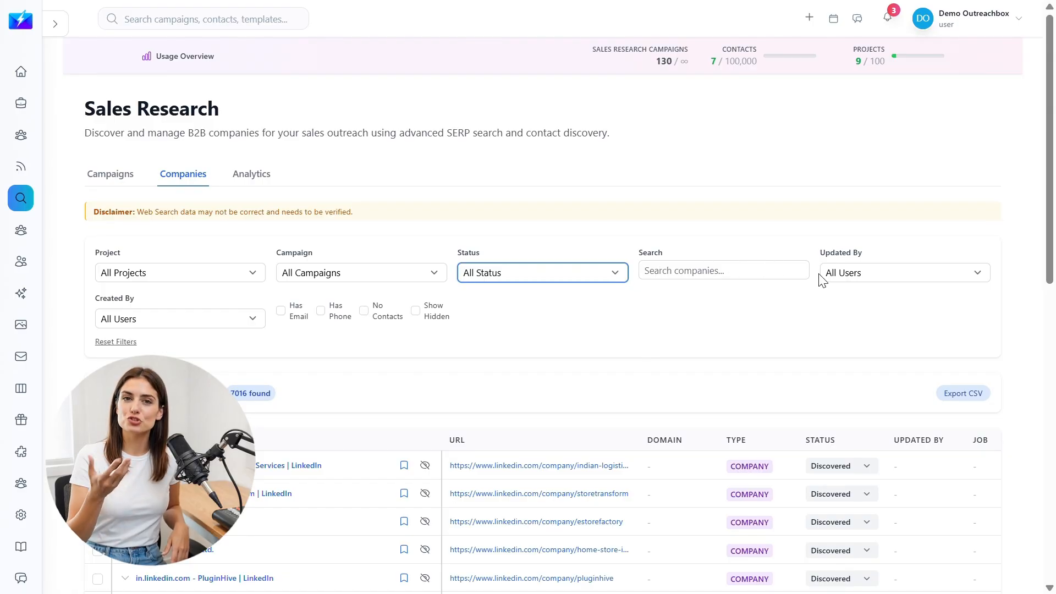
{"action": "left_click", "coordinate": [988, 279]}
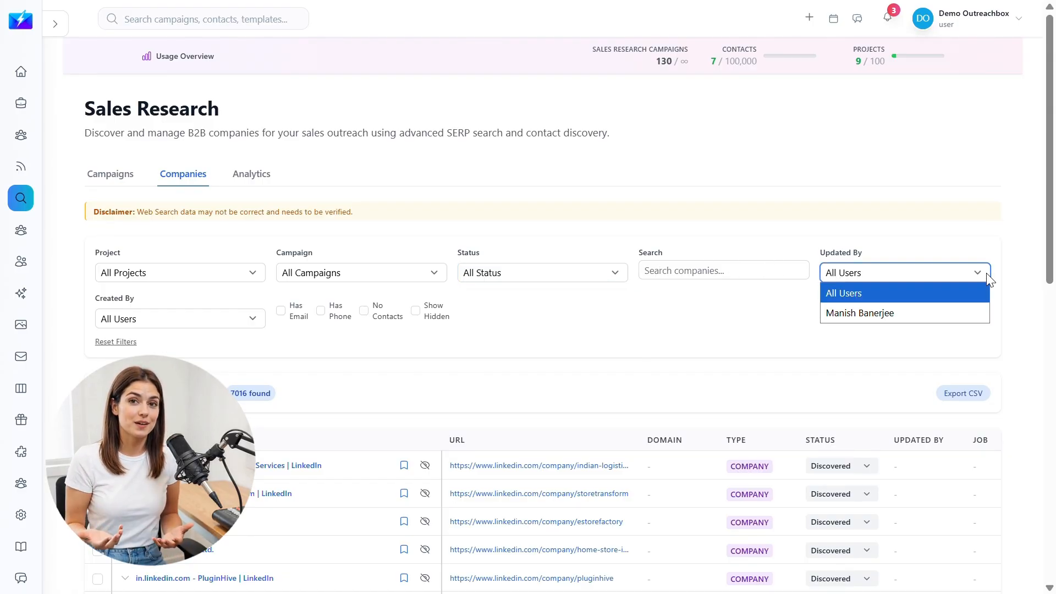
{"action": "left_click", "coordinate": [988, 279]}
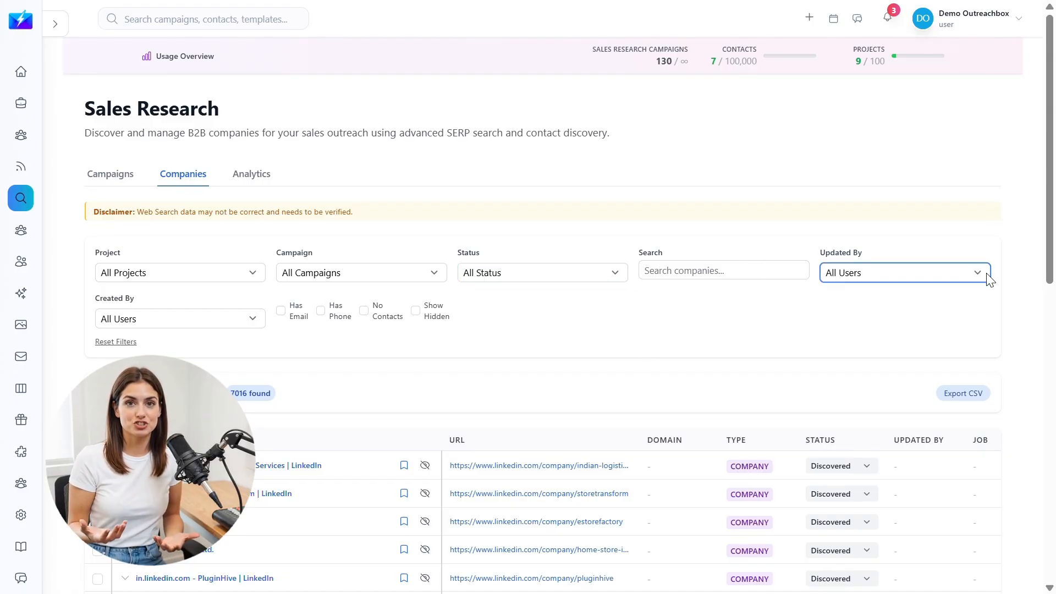
{"action": "left_click", "coordinate": [245, 324]}
{"action": "left_click", "coordinate": [242, 322]}
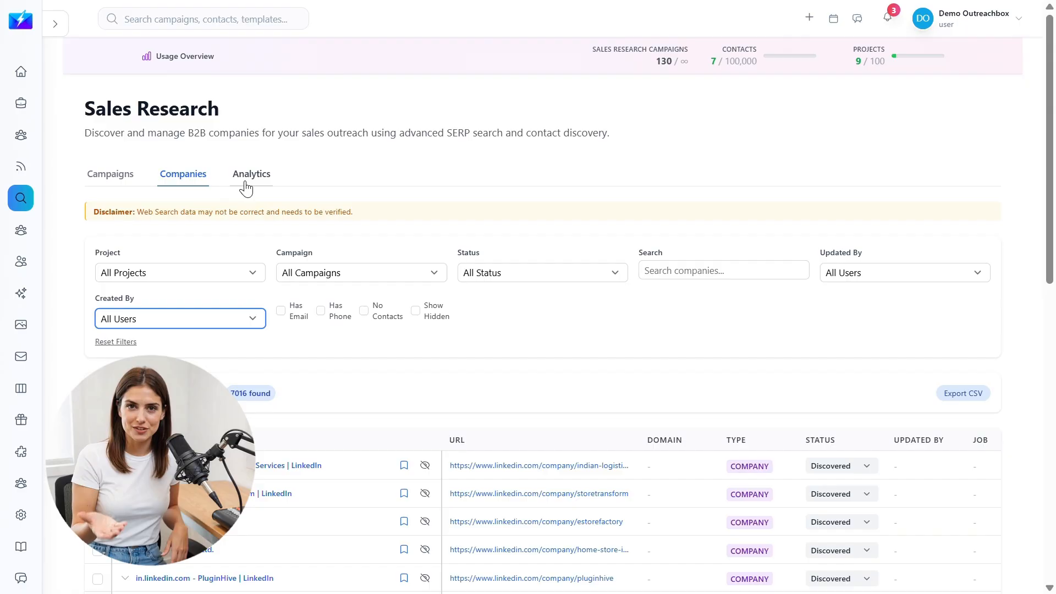
Open the Sales Research analytics and check which projects they can be filtered by, keeping Outreachbox selected.
{"action": "left_click", "coordinate": [246, 189]}
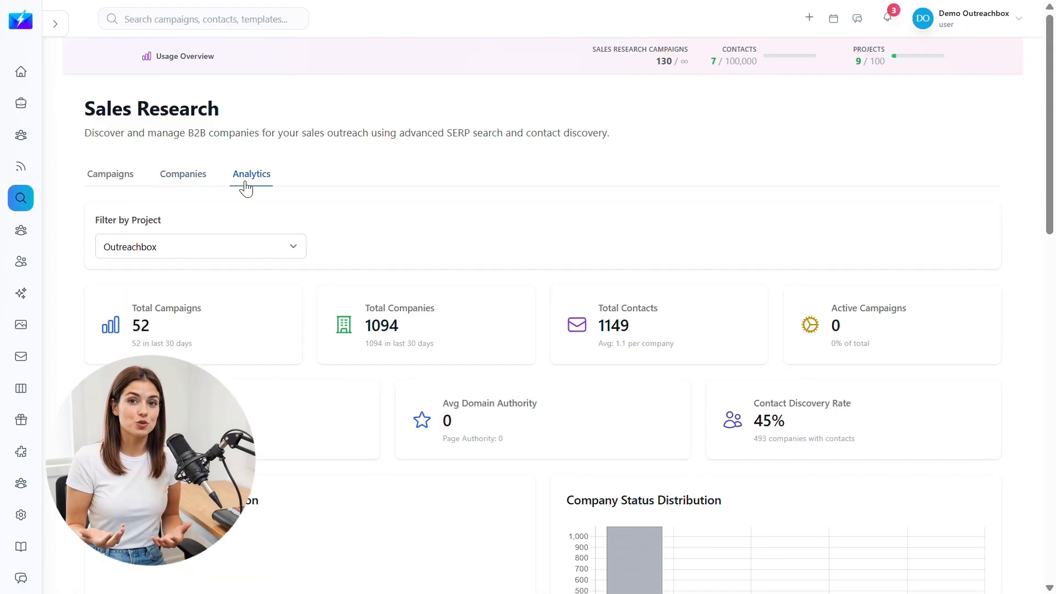
{"action": "left_click", "coordinate": [297, 251]}
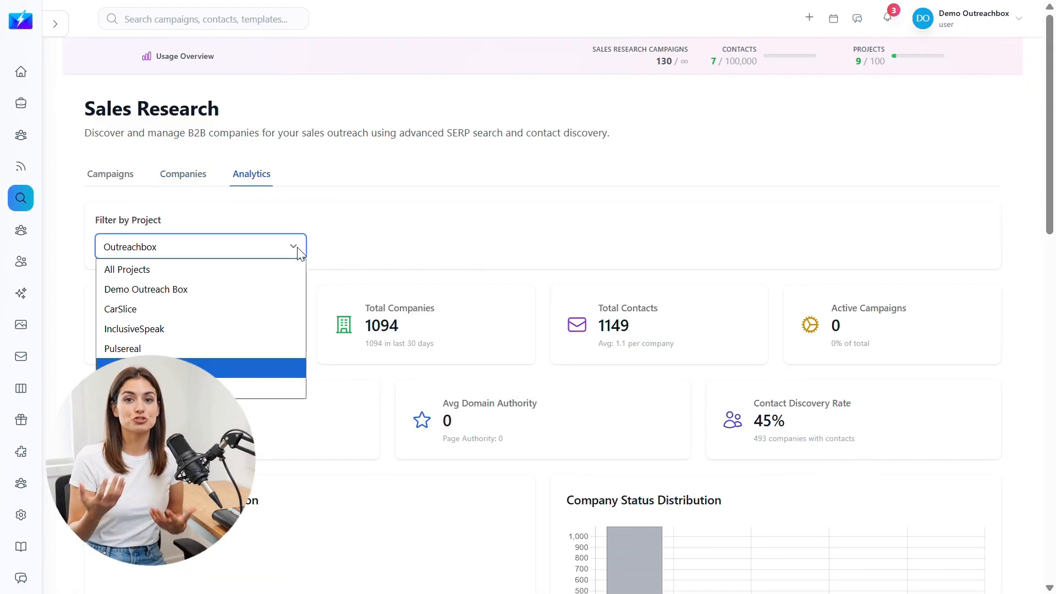
{"action": "left_click", "coordinate": [299, 254]}
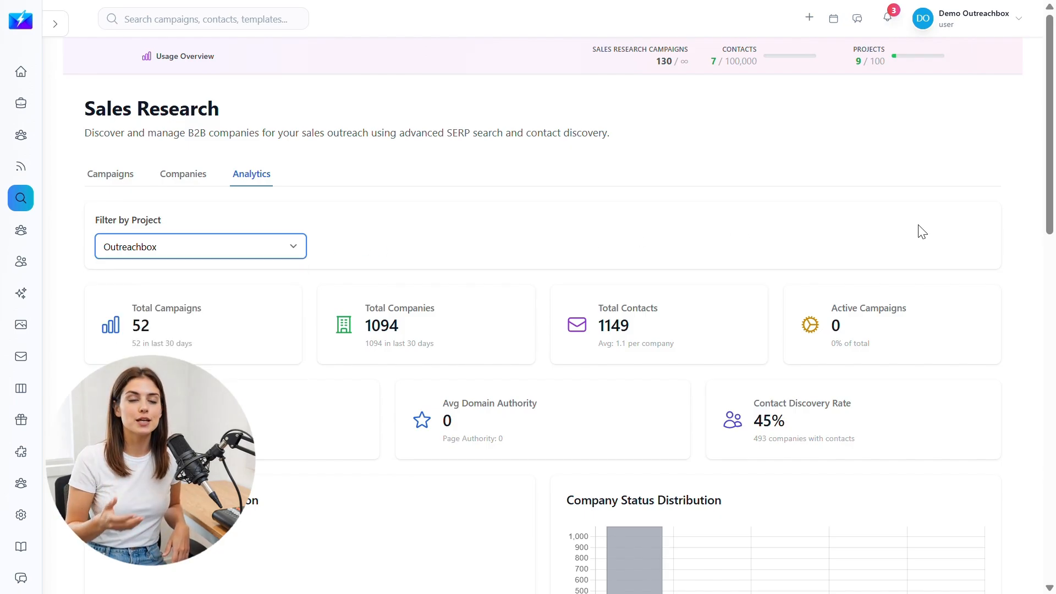
Examine the Outreachbox analytics from the summary figures through the status and discovery charts to the Top 5 Campaigns table and Conversion Funnel.
{"action": "scroll", "coordinate": [1016, 270], "scroll_direction": "down", "scroll_amount": 3}
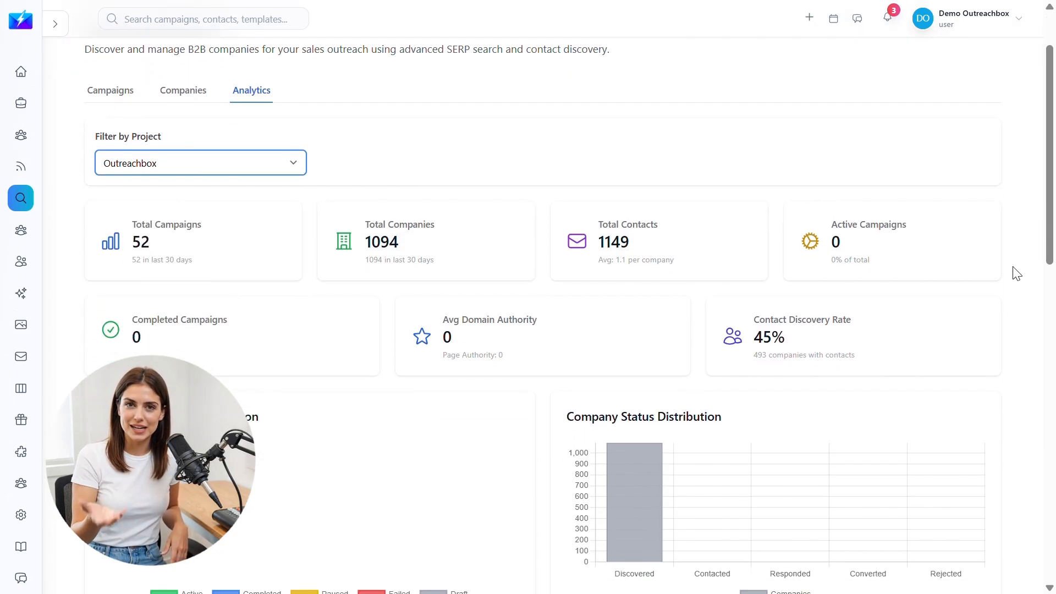
{"action": "scroll", "coordinate": [1016, 273], "scroll_direction": "down", "scroll_amount": 2}
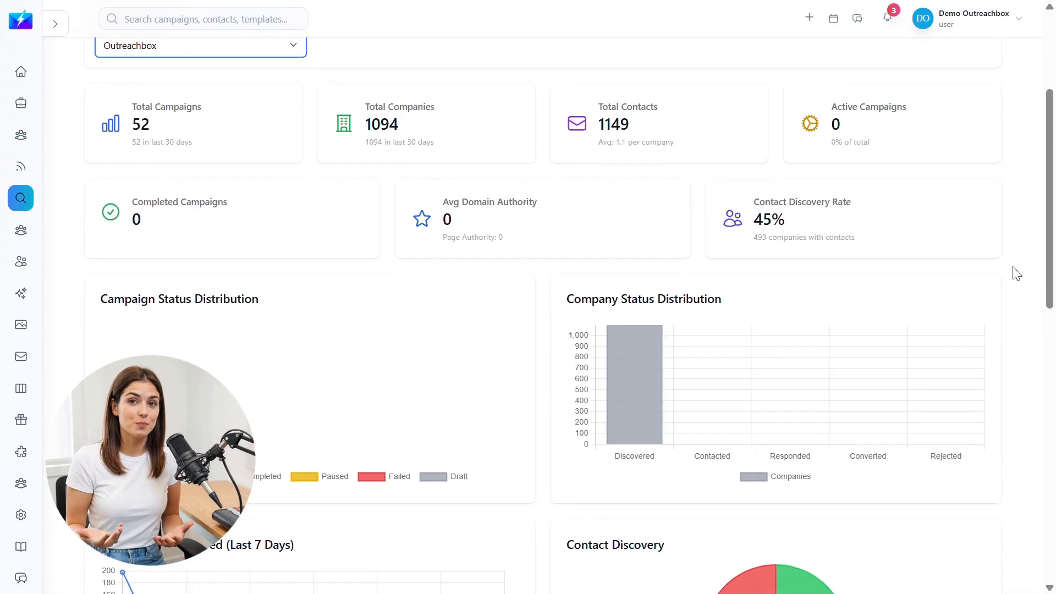
{"action": "scroll", "coordinate": [1016, 273], "scroll_direction": "down", "scroll_amount": 2}
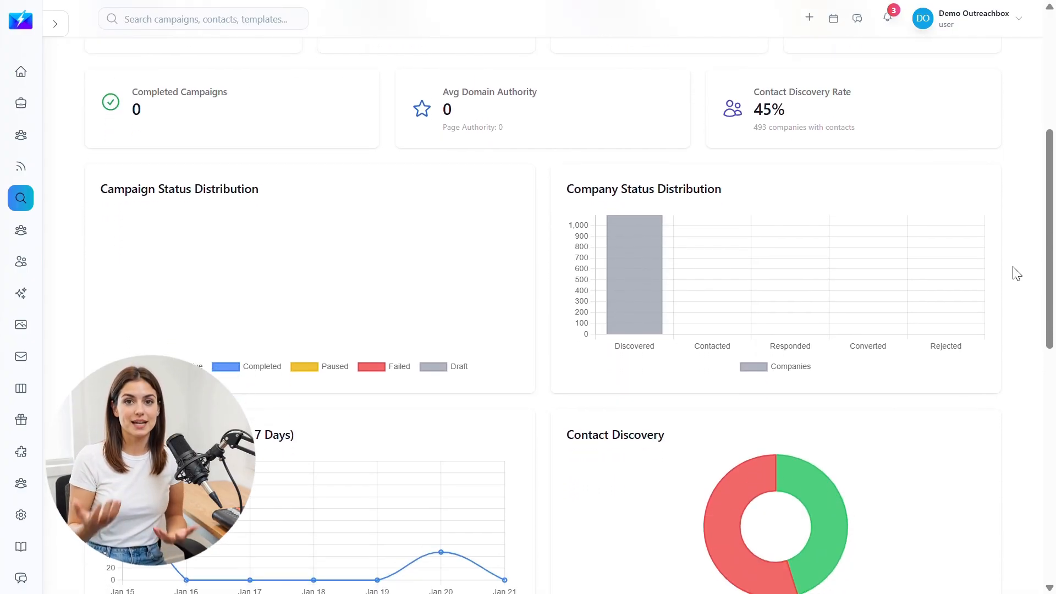
{"action": "scroll", "coordinate": [1016, 274], "scroll_direction": "down", "scroll_amount": 3}
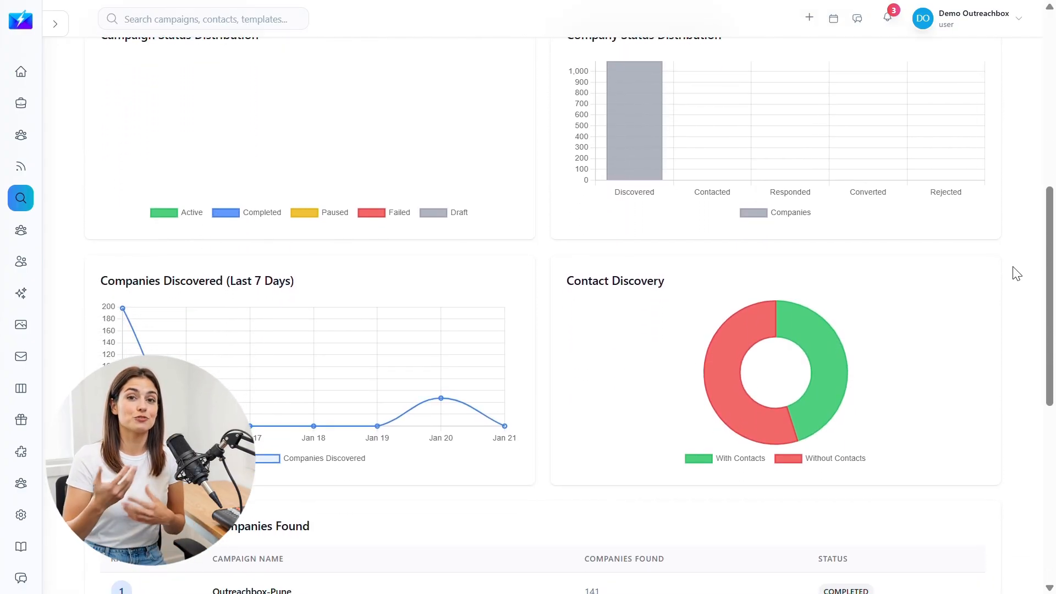
{"action": "scroll", "coordinate": [1016, 273], "scroll_direction": "down", "scroll_amount": 2}
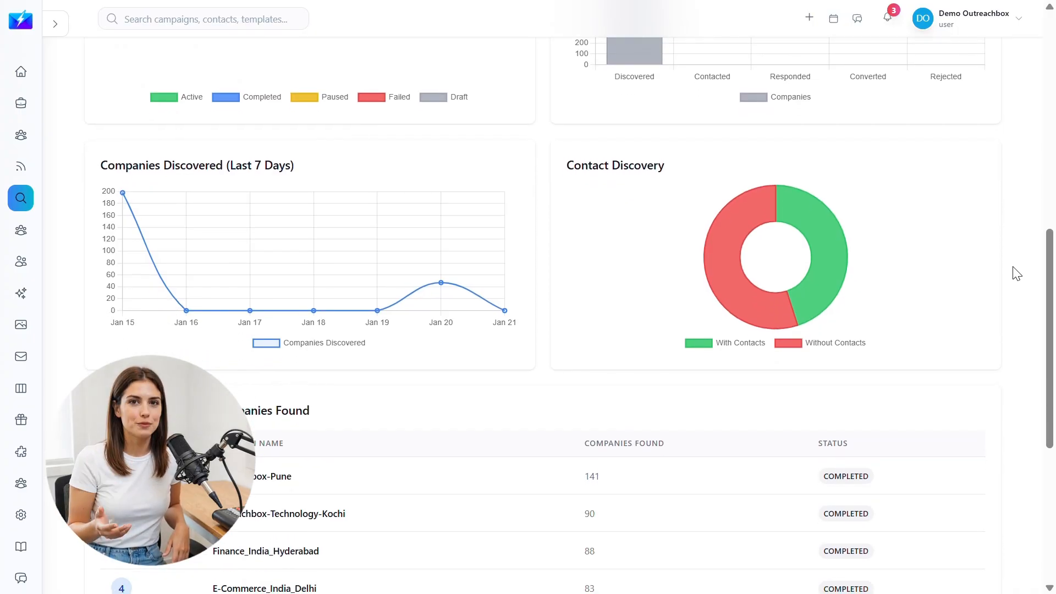
{"action": "scroll", "coordinate": [1016, 274], "scroll_direction": "down", "scroll_amount": 3}
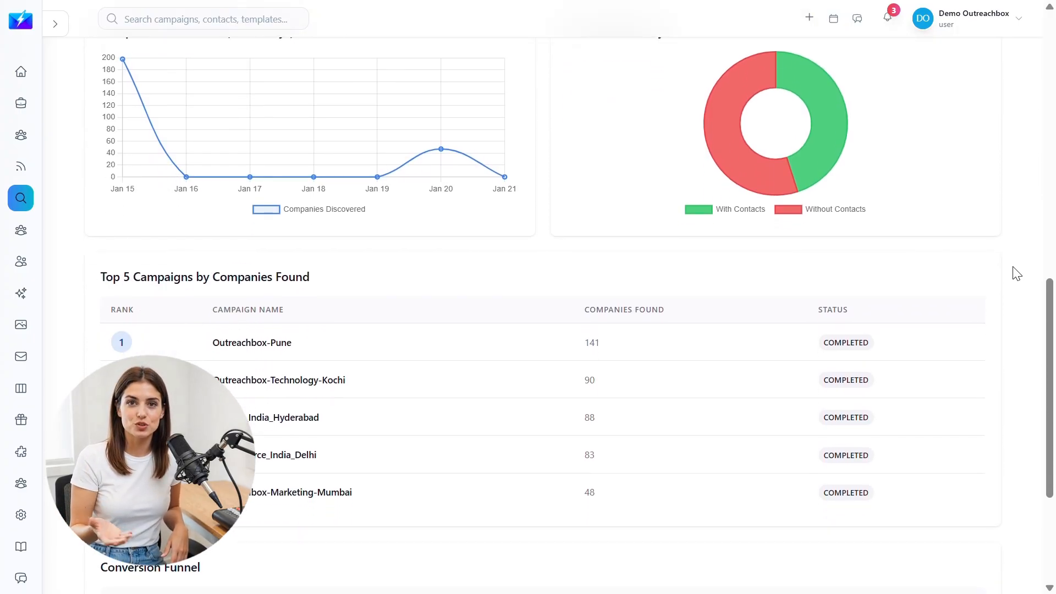
{"action": "scroll", "coordinate": [1016, 274], "scroll_direction": "down", "scroll_amount": 3}
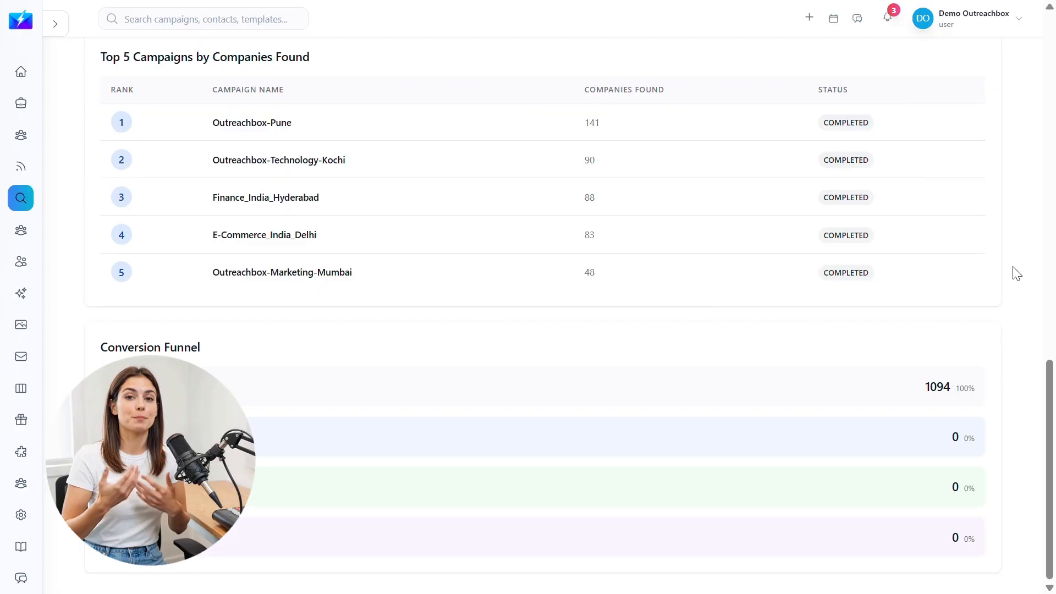
Review the analytics charts back up to the project filter and return to the Sales Research campaigns list.
{"action": "scroll", "coordinate": [1016, 274], "scroll_direction": "up", "scroll_amount": 4}
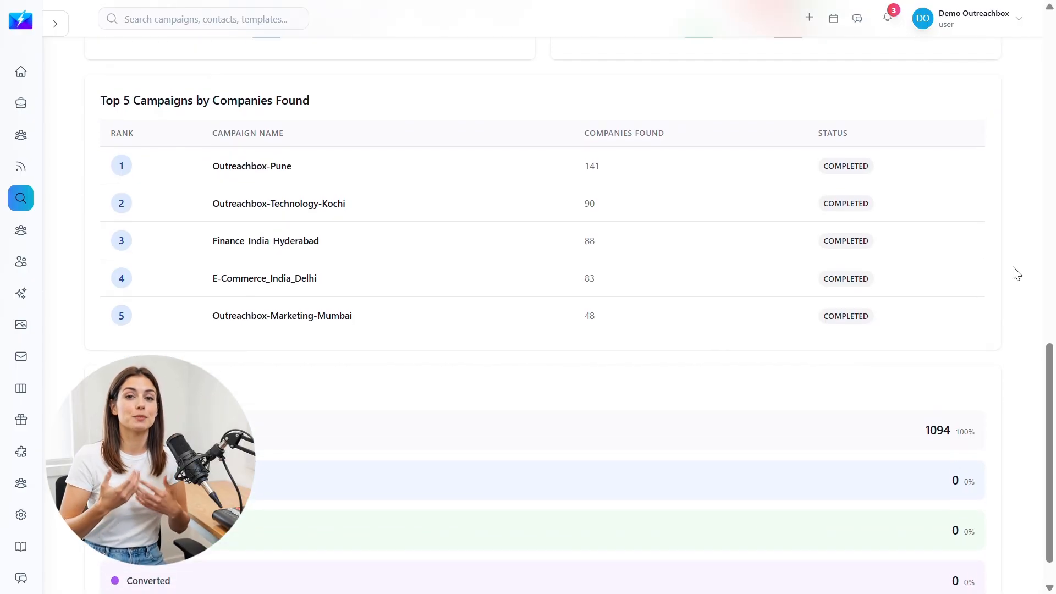
{"action": "scroll", "coordinate": [1015, 273], "scroll_direction": "up", "scroll_amount": 5}
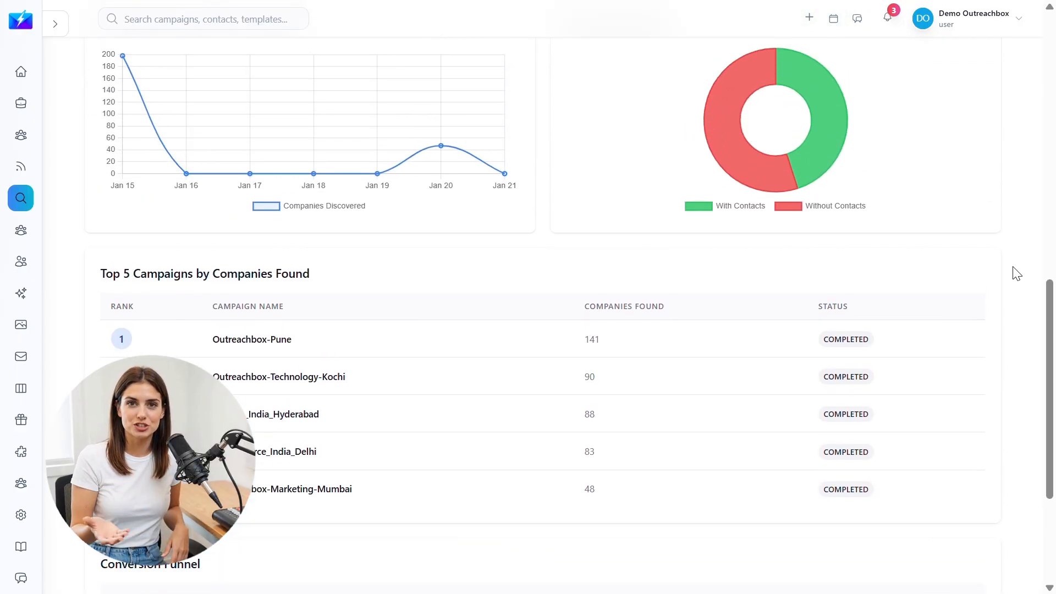
{"action": "scroll", "coordinate": [1016, 273], "scroll_direction": "up", "scroll_amount": 6}
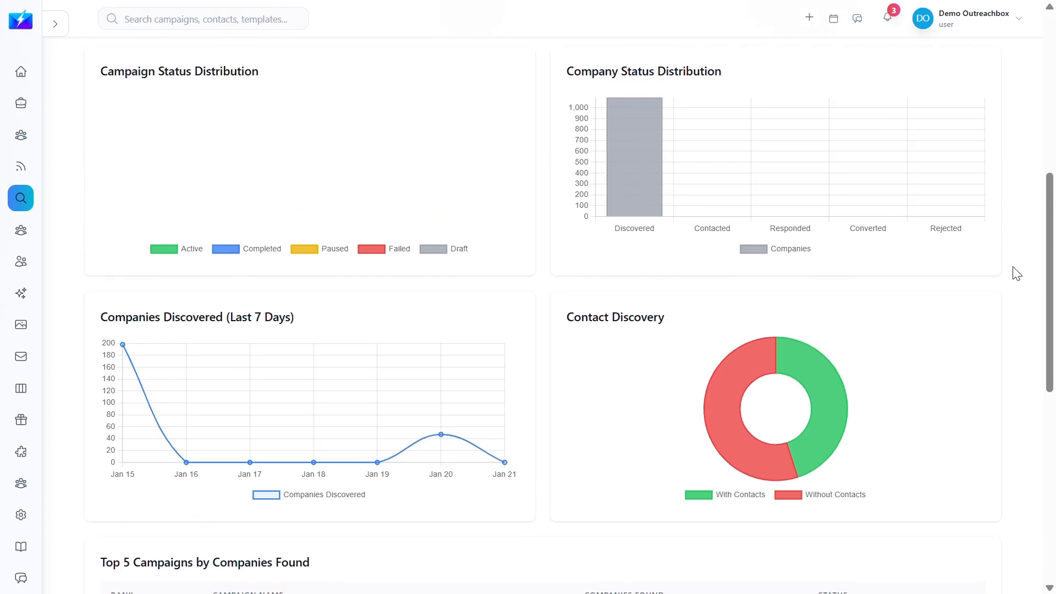
{"action": "scroll", "coordinate": [1016, 273], "scroll_direction": "up", "scroll_amount": 5}
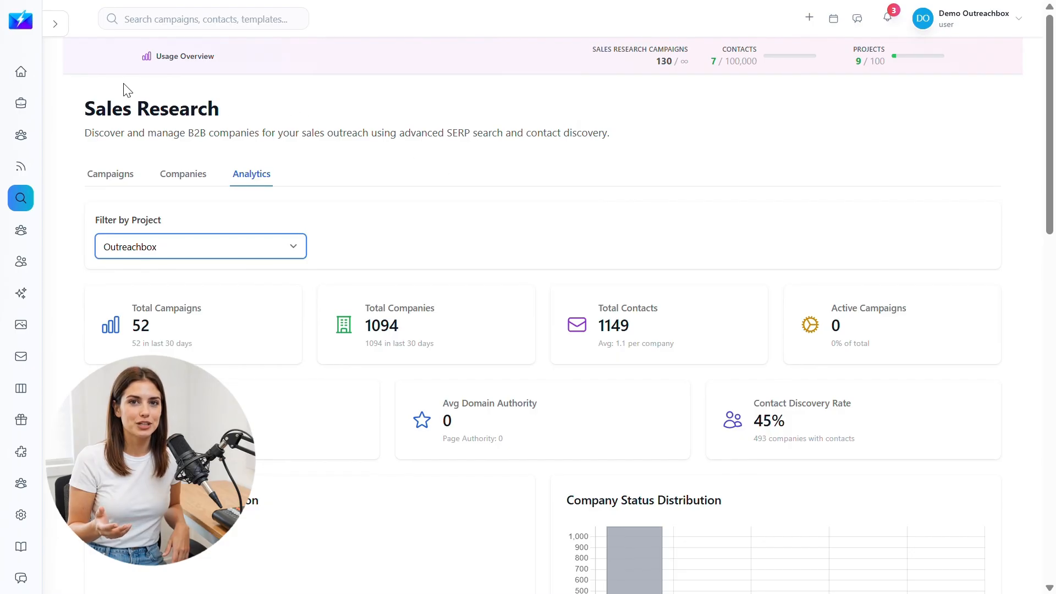
{"action": "left_click", "coordinate": [96, 175]}
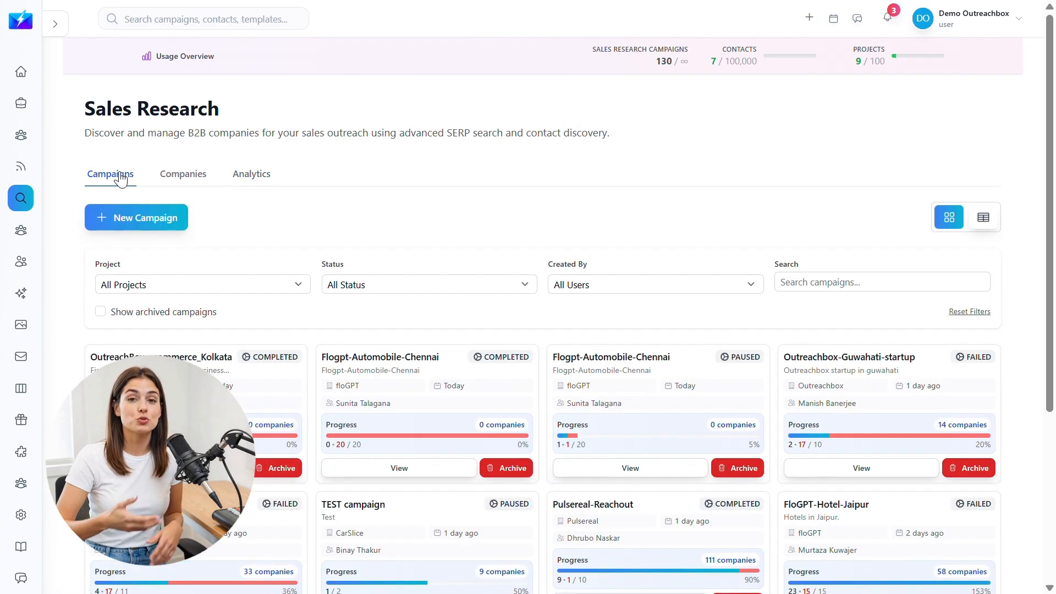